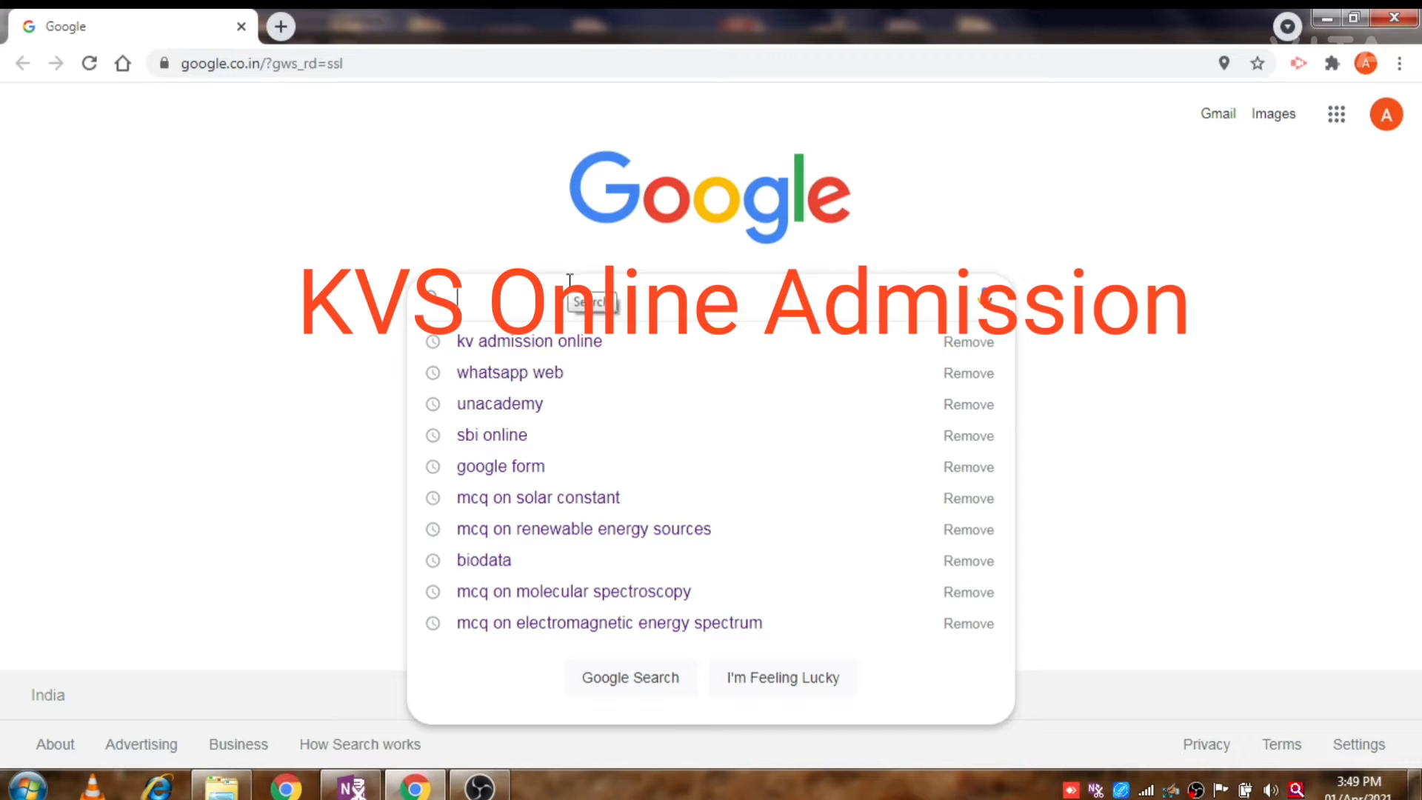
Search Google for 'k v admission' using the suggested query.
{"action": "type", "text": "k v"}
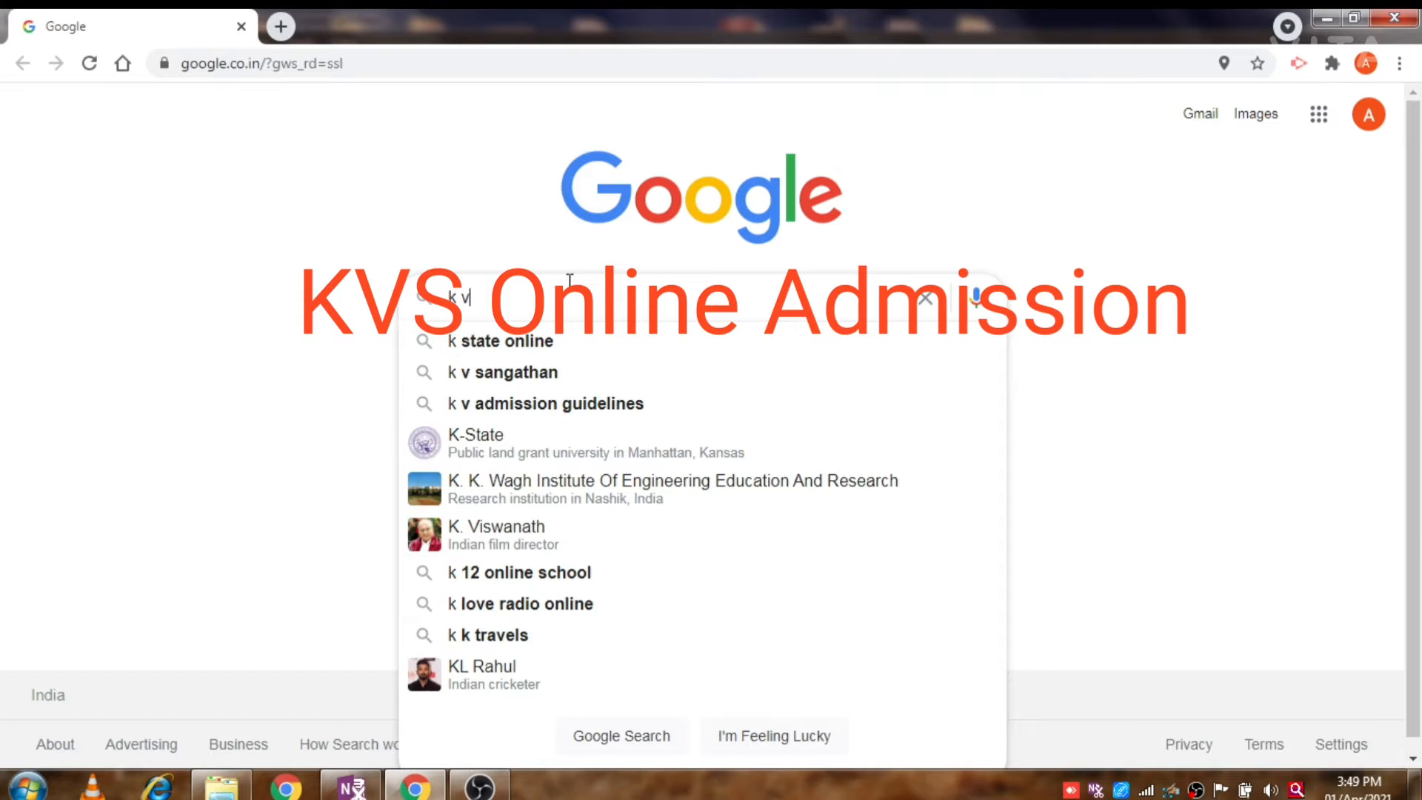
{"action": "type", "text": " ADD"}
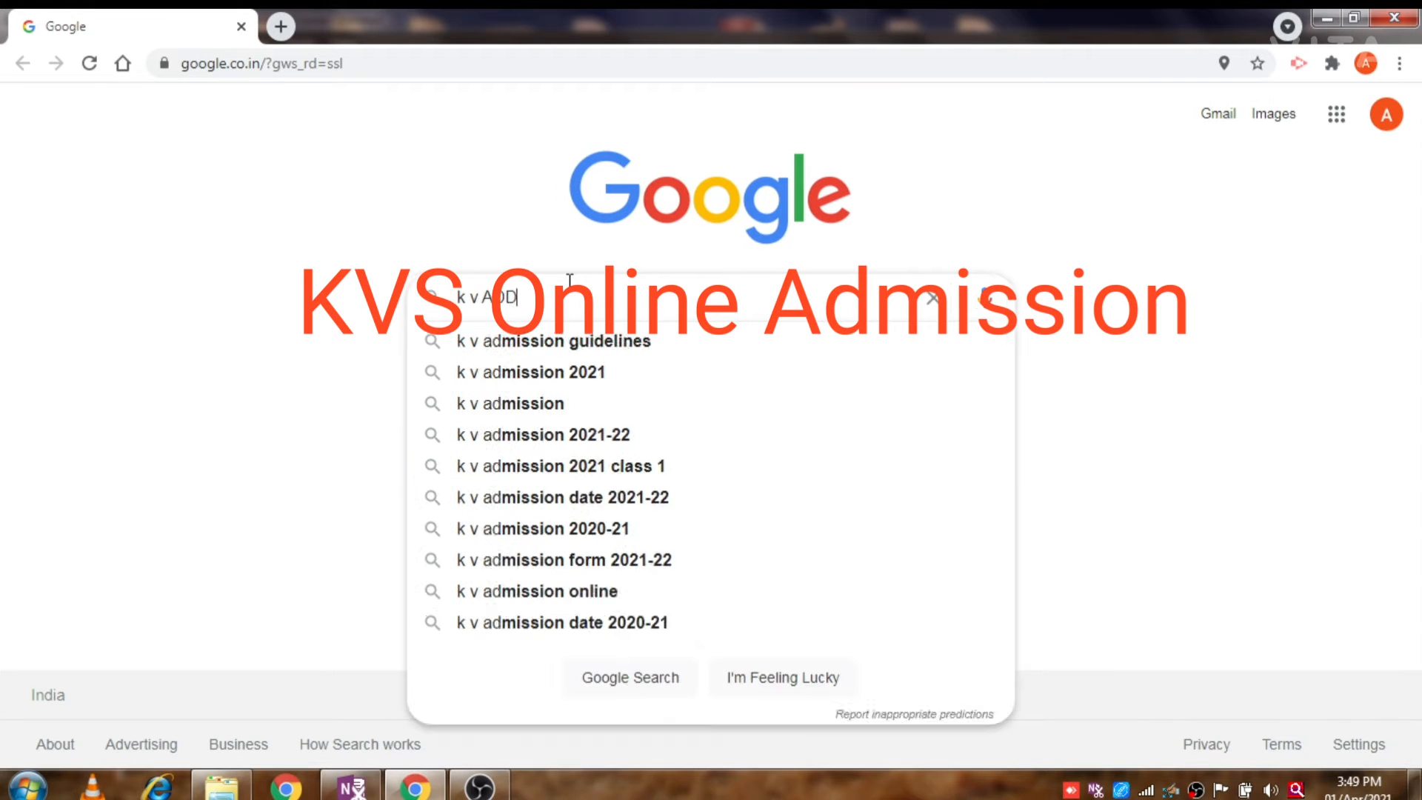
{"action": "type", "text": "MISTO"}
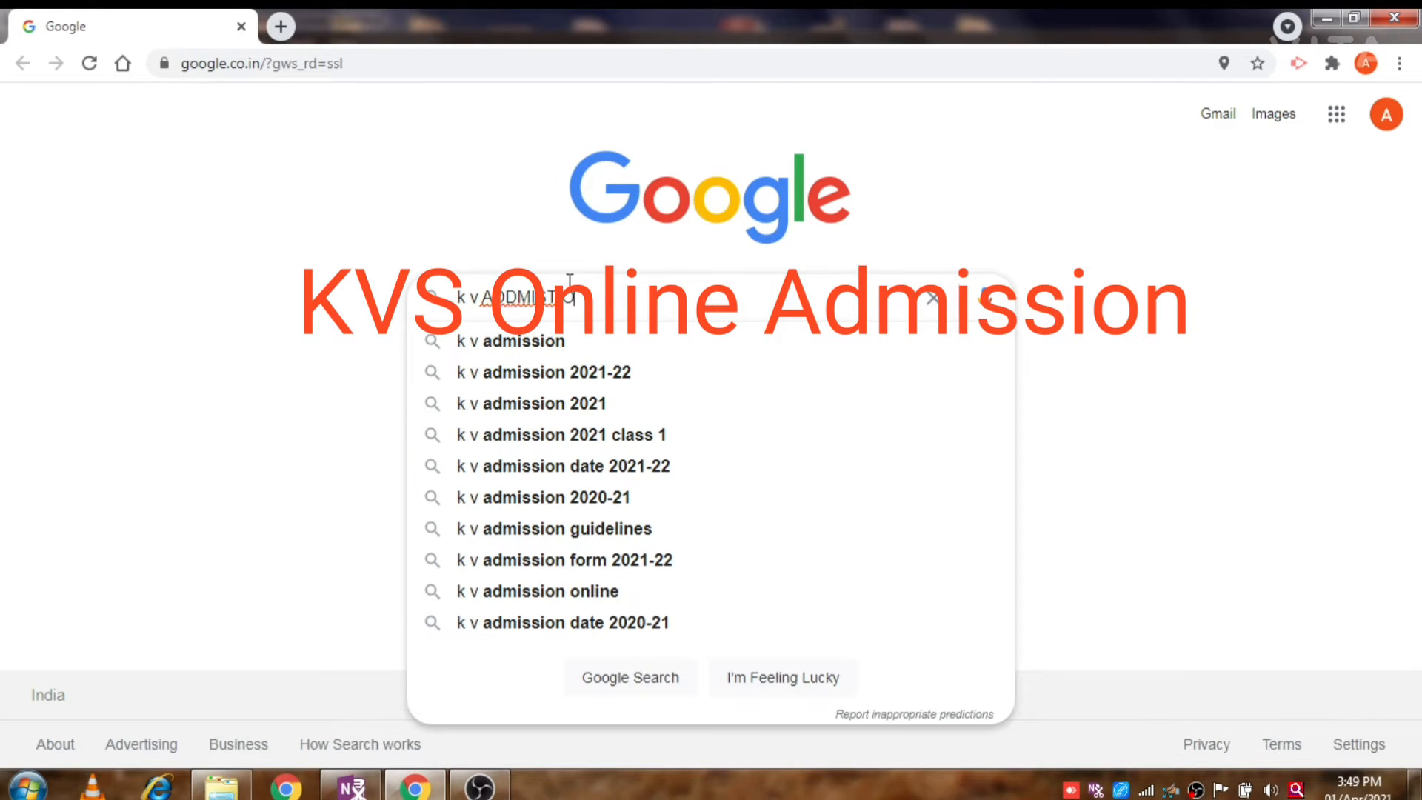
{"action": "type", "text": "N"}
{"action": "left_click", "coordinate": [552, 346]}
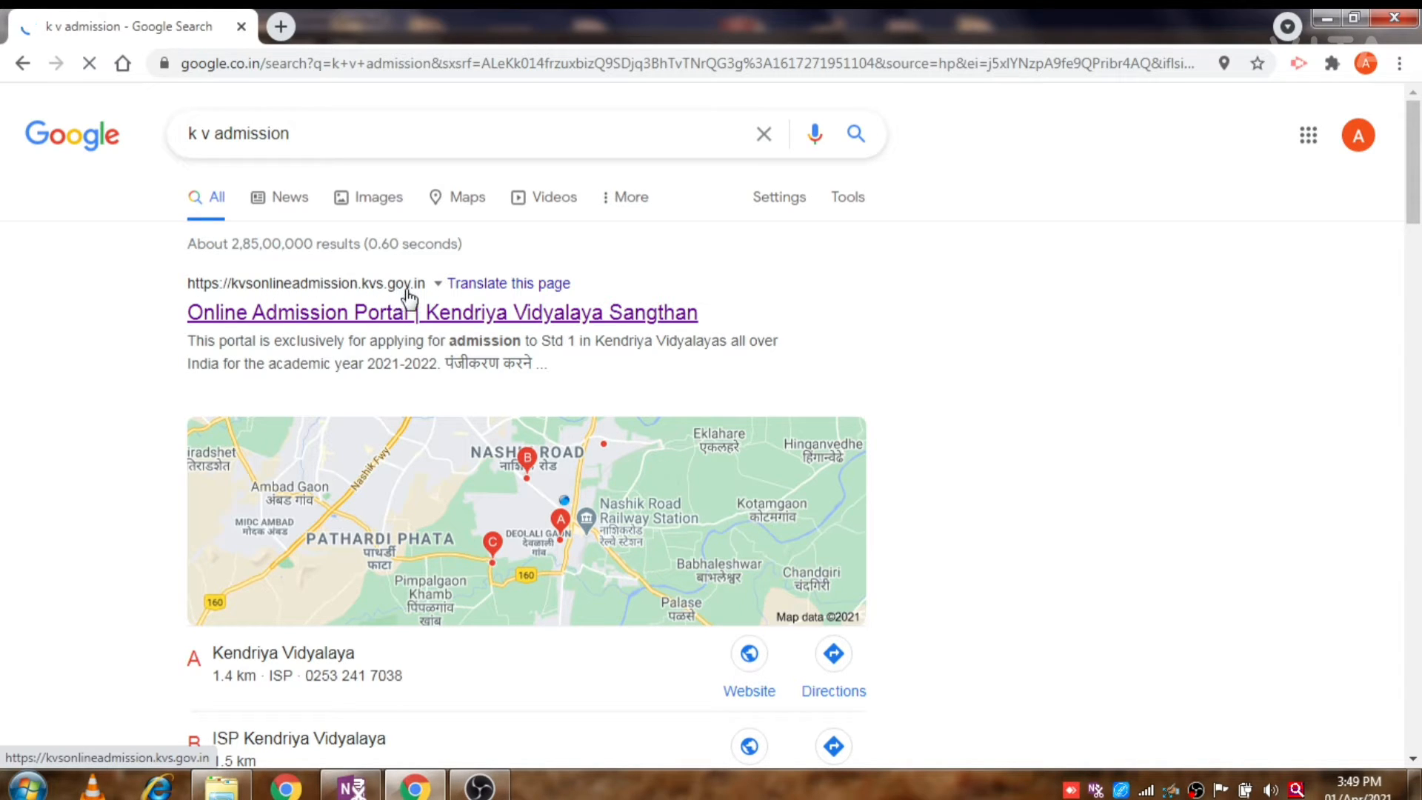
Open the Kendriya Vidyalaya Sangathan Online Admission Portal result and start registration.
{"action": "left_click", "coordinate": [370, 325]}
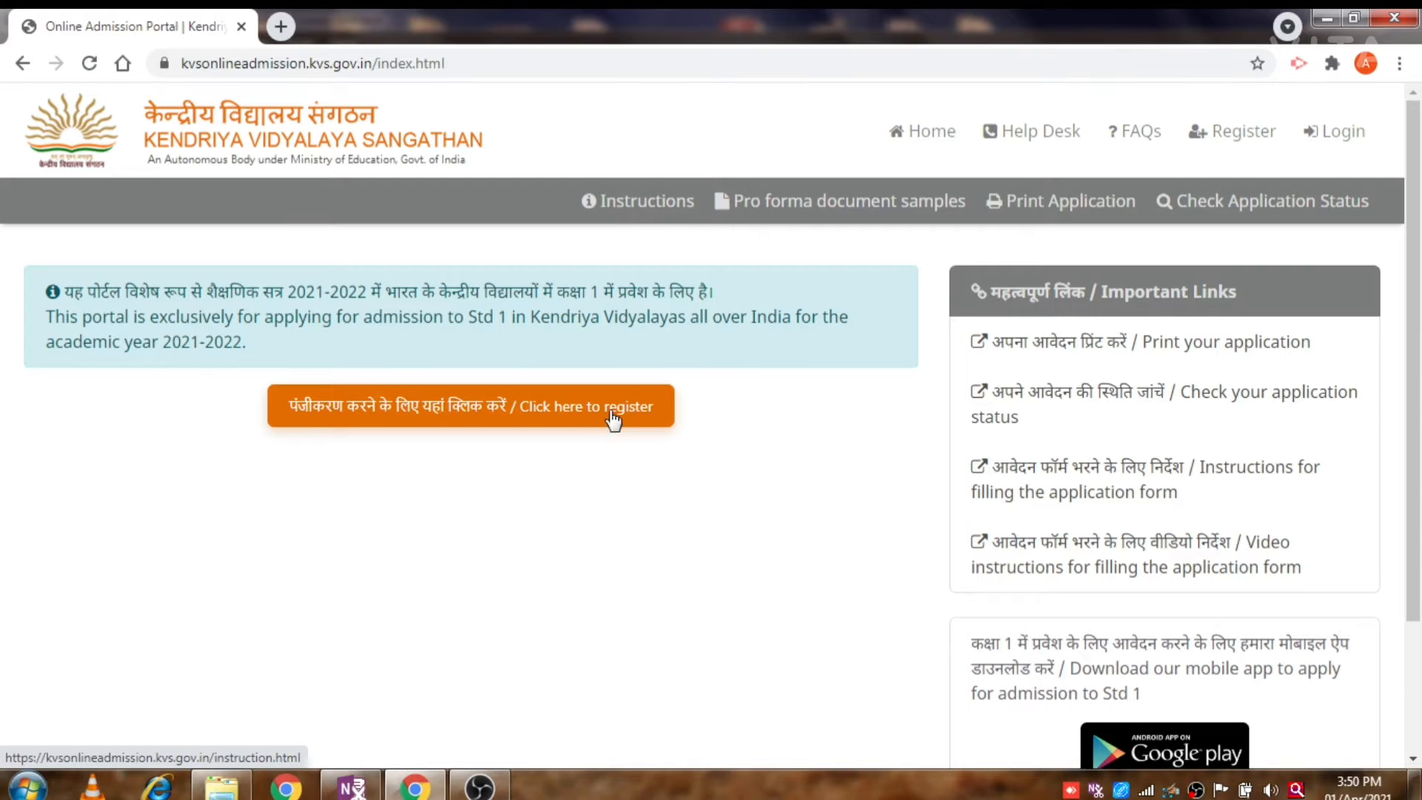
{"action": "left_click", "coordinate": [485, 420]}
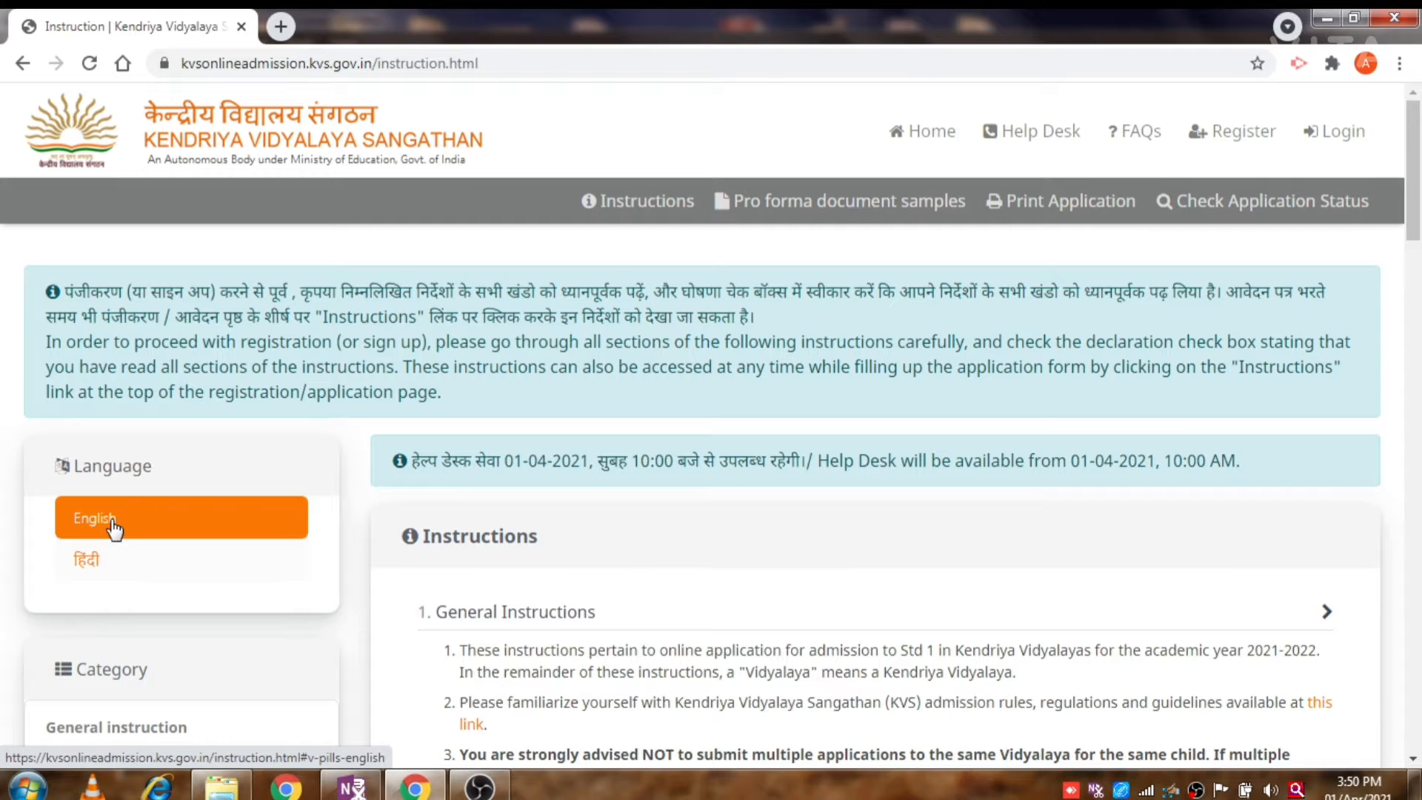
Read through the general instructions, tick the declaration and continue to the New Registration form.
{"action": "scroll", "coordinate": [375, 530], "scroll_direction": "down", "scroll_amount": 7}
{"action": "scroll", "coordinate": [628, 368], "scroll_direction": "up", "scroll_amount": 3}
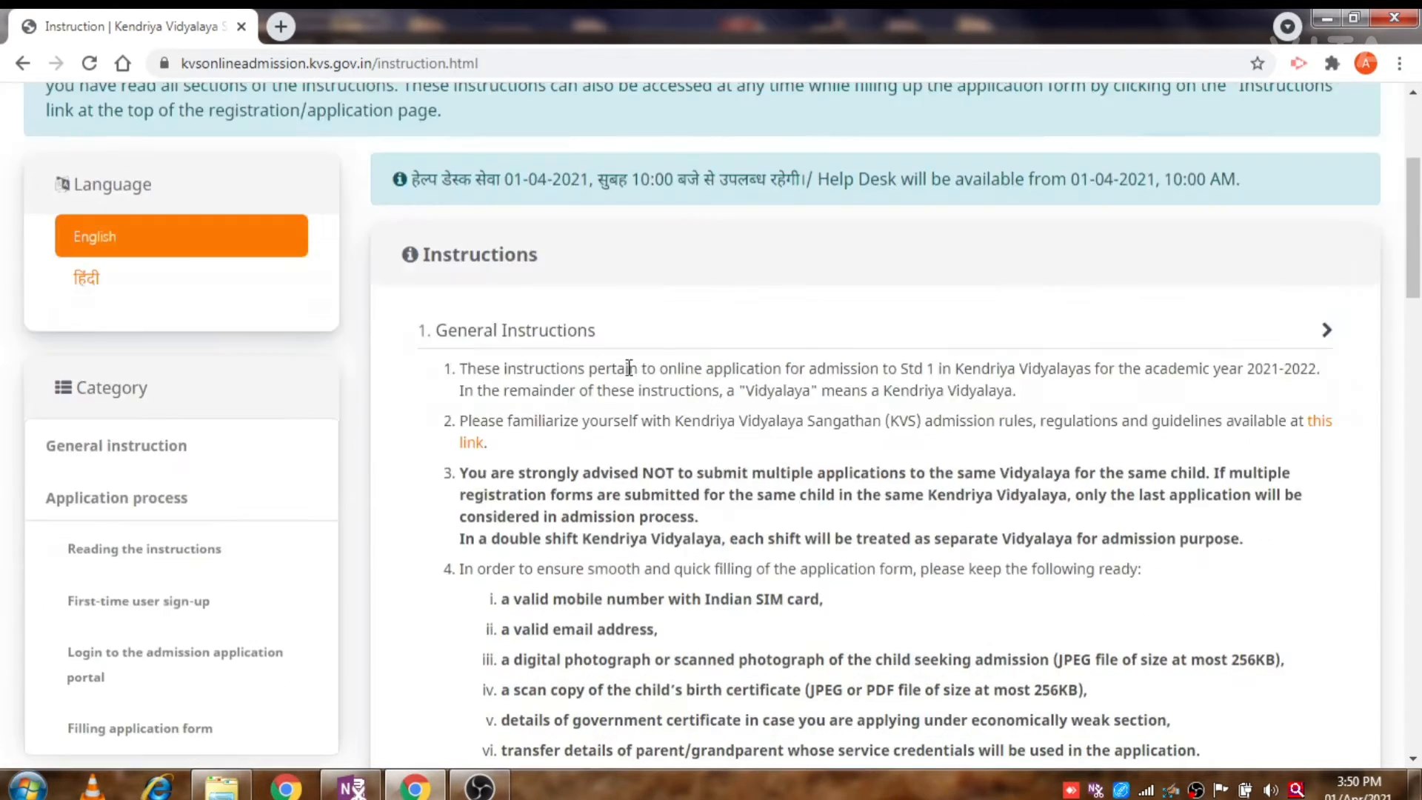
{"action": "scroll", "coordinate": [629, 368], "scroll_direction": "up", "scroll_amount": 2}
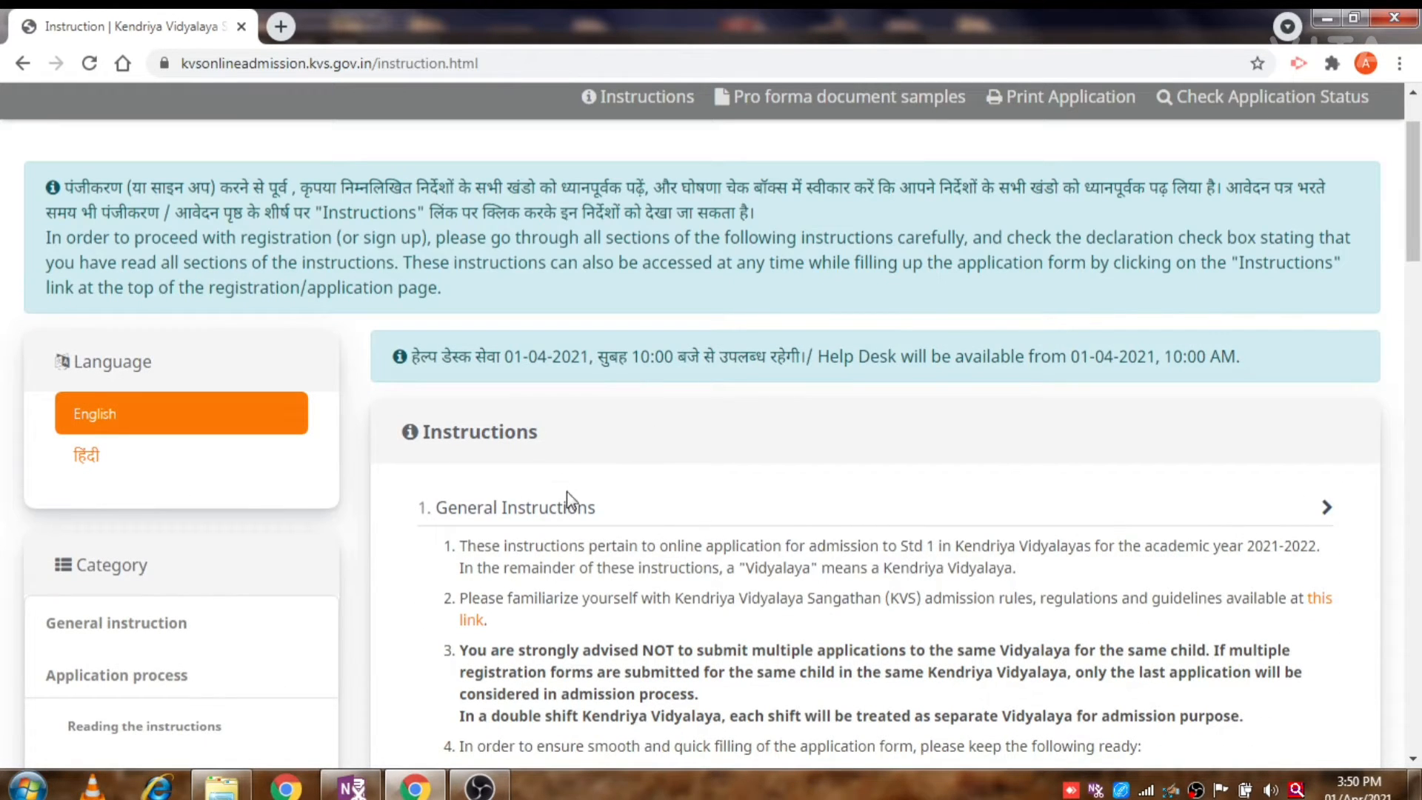
{"action": "scroll", "coordinate": [568, 501], "scroll_direction": "down", "scroll_amount": 11}
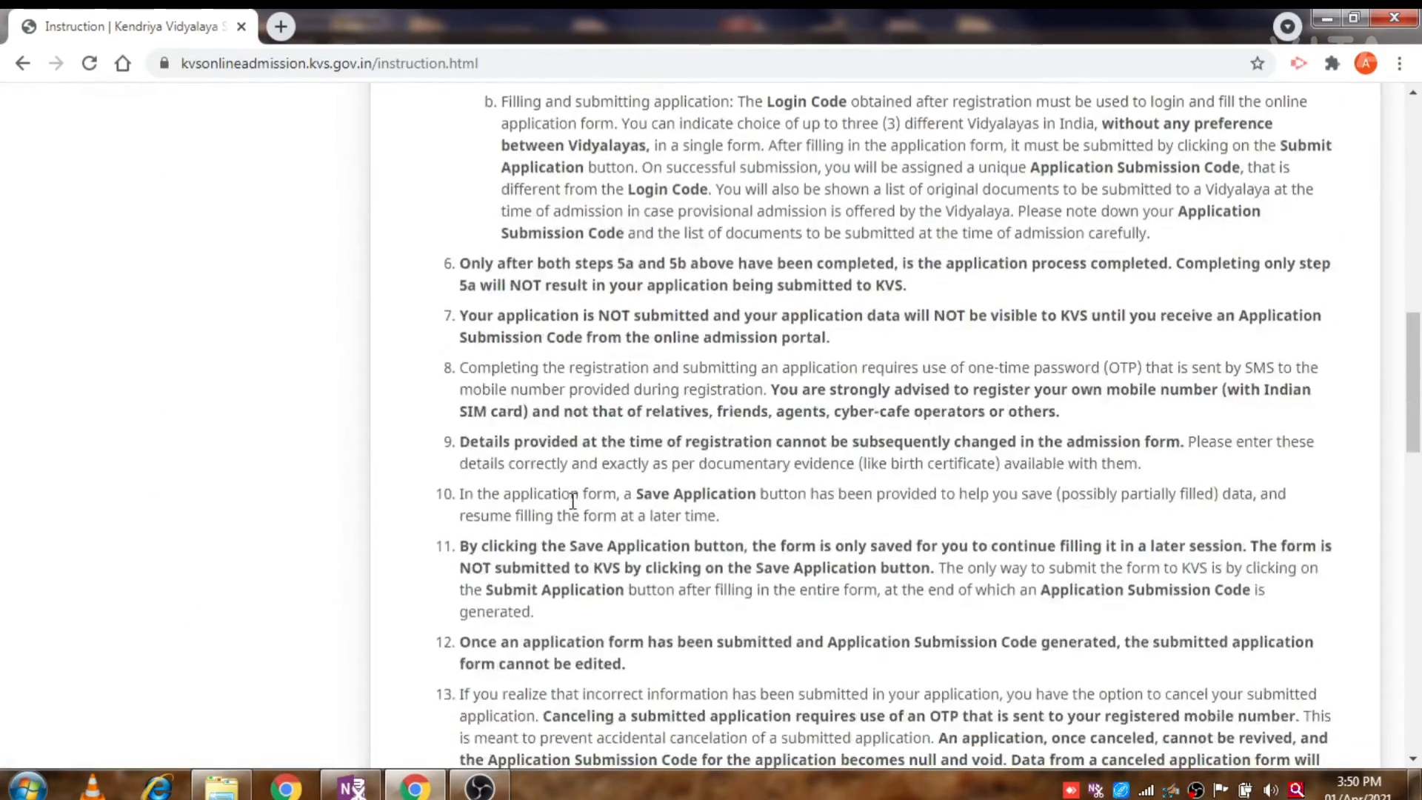
{"action": "scroll", "coordinate": [573, 501], "scroll_direction": "down", "scroll_amount": 8}
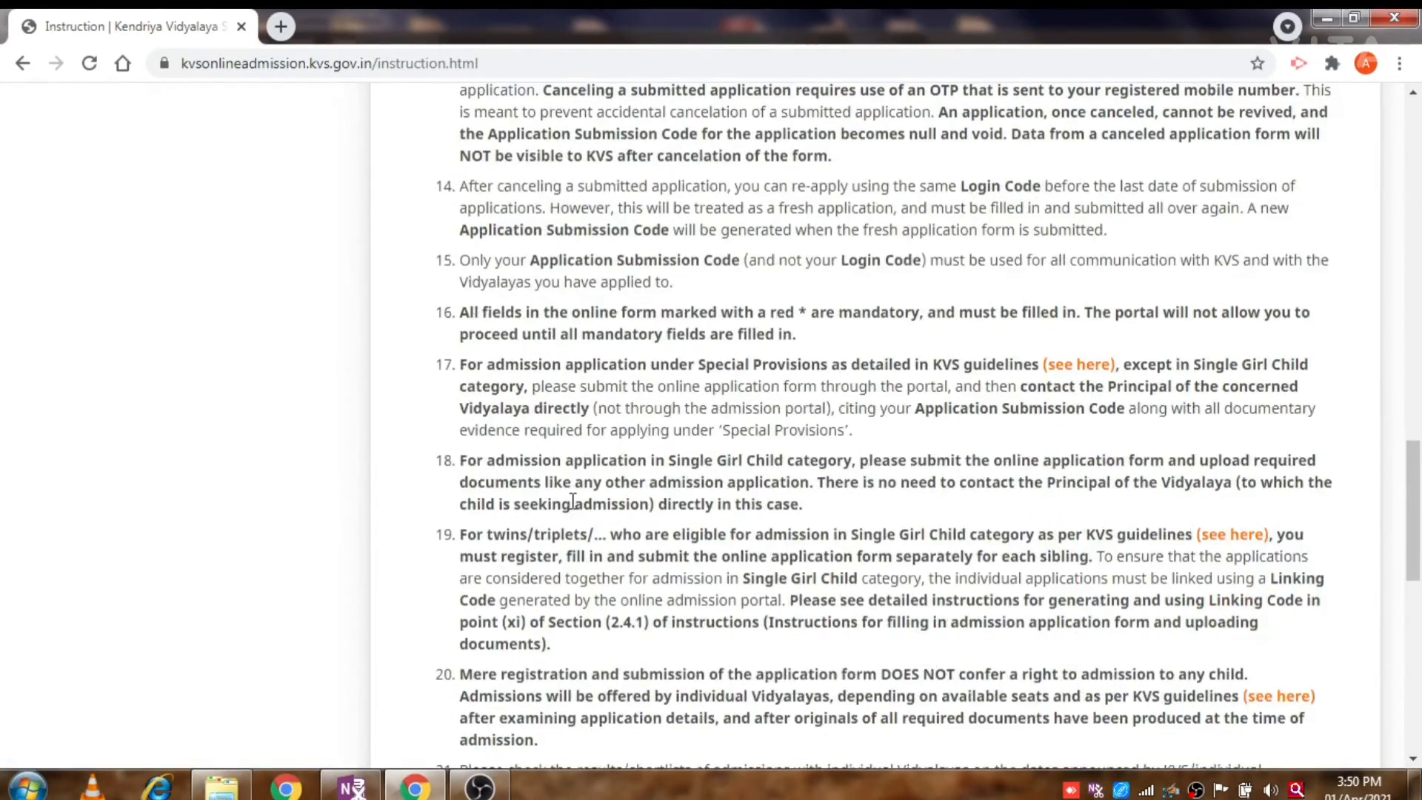
{"action": "scroll", "coordinate": [573, 501], "scroll_direction": "down", "scroll_amount": 7}
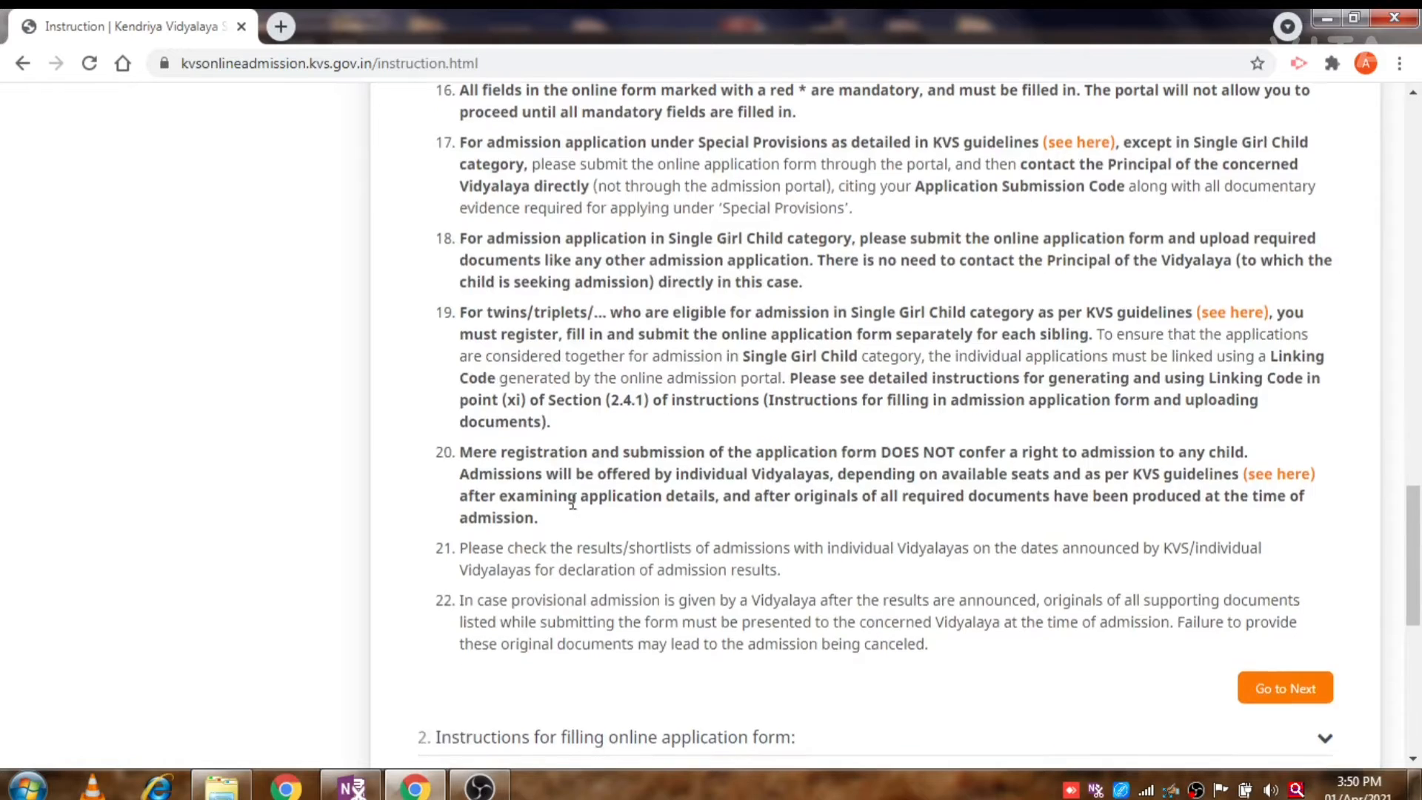
{"action": "scroll", "coordinate": [573, 500], "scroll_direction": "down", "scroll_amount": 4}
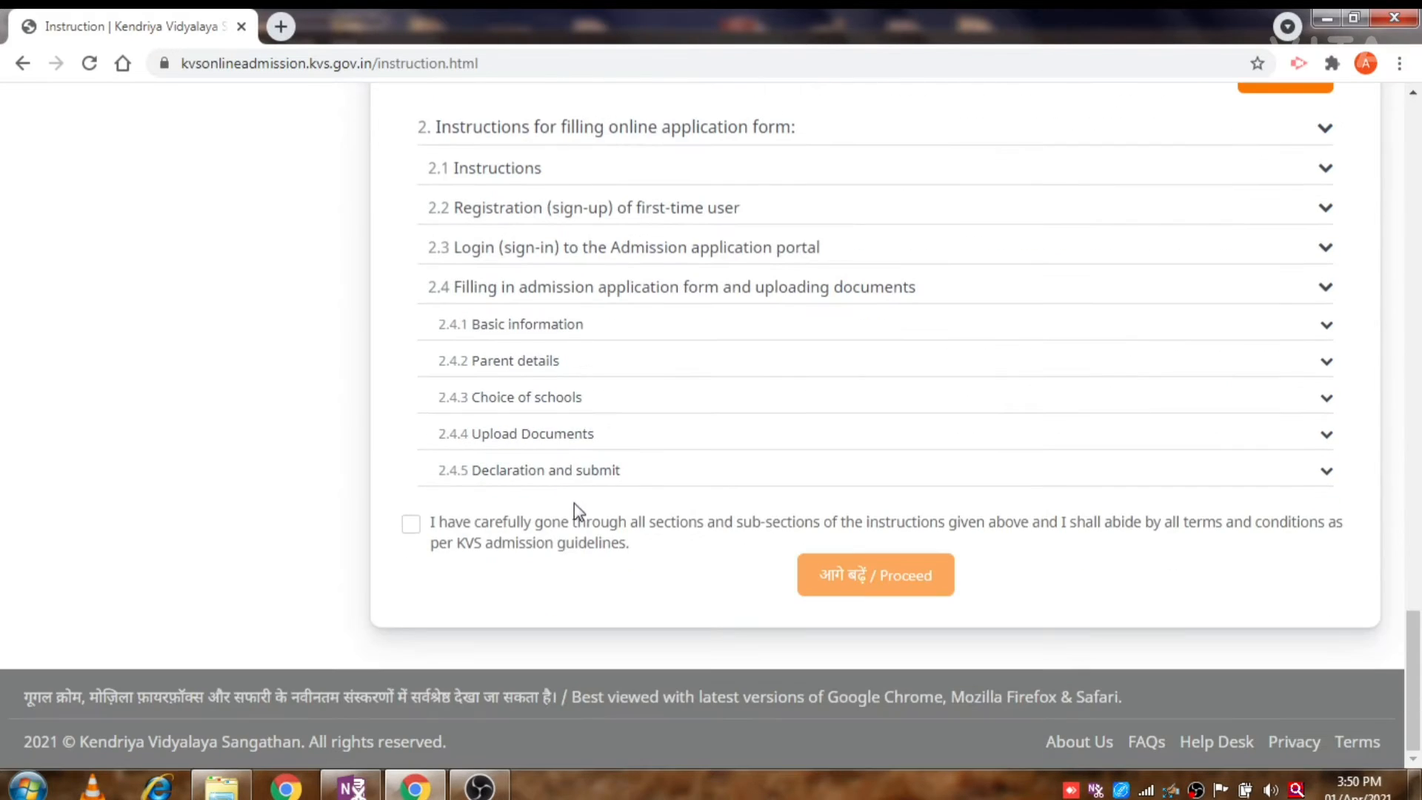
{"action": "left_click", "coordinate": [412, 528]}
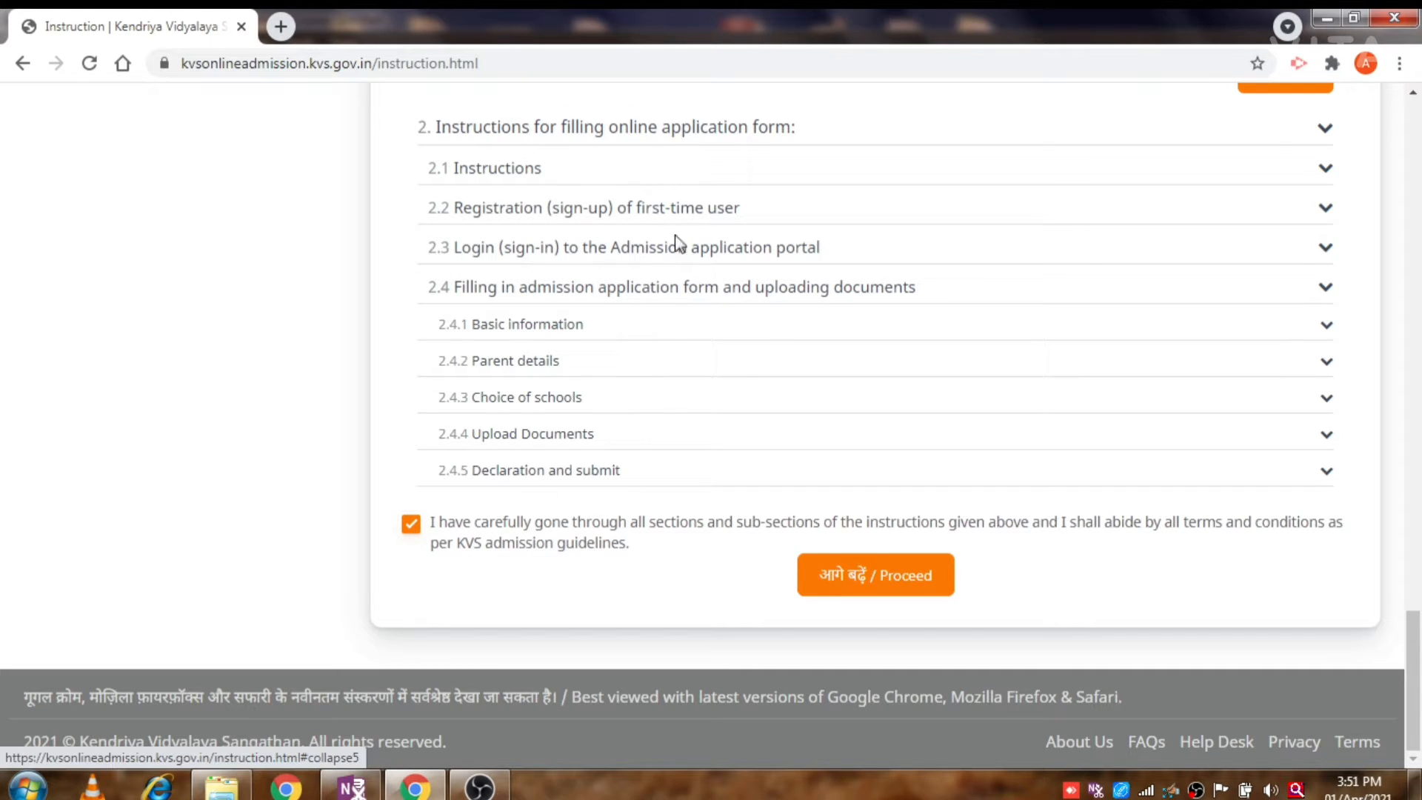
{"action": "left_click", "coordinate": [880, 583]}
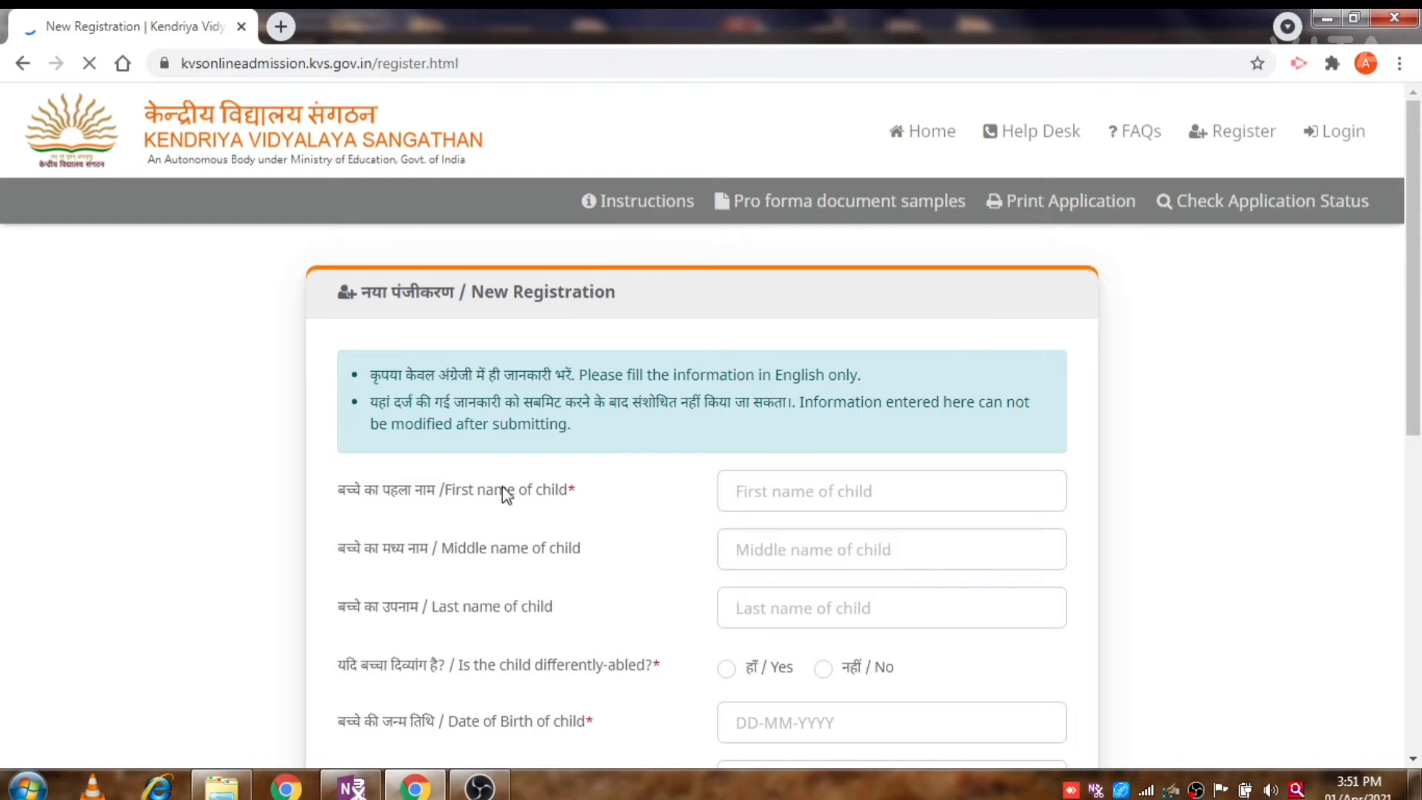
Enter the child's first name, capitalised, in the First Name field.
{"action": "scroll", "coordinate": [580, 504], "scroll_direction": "down", "scroll_amount": 1}
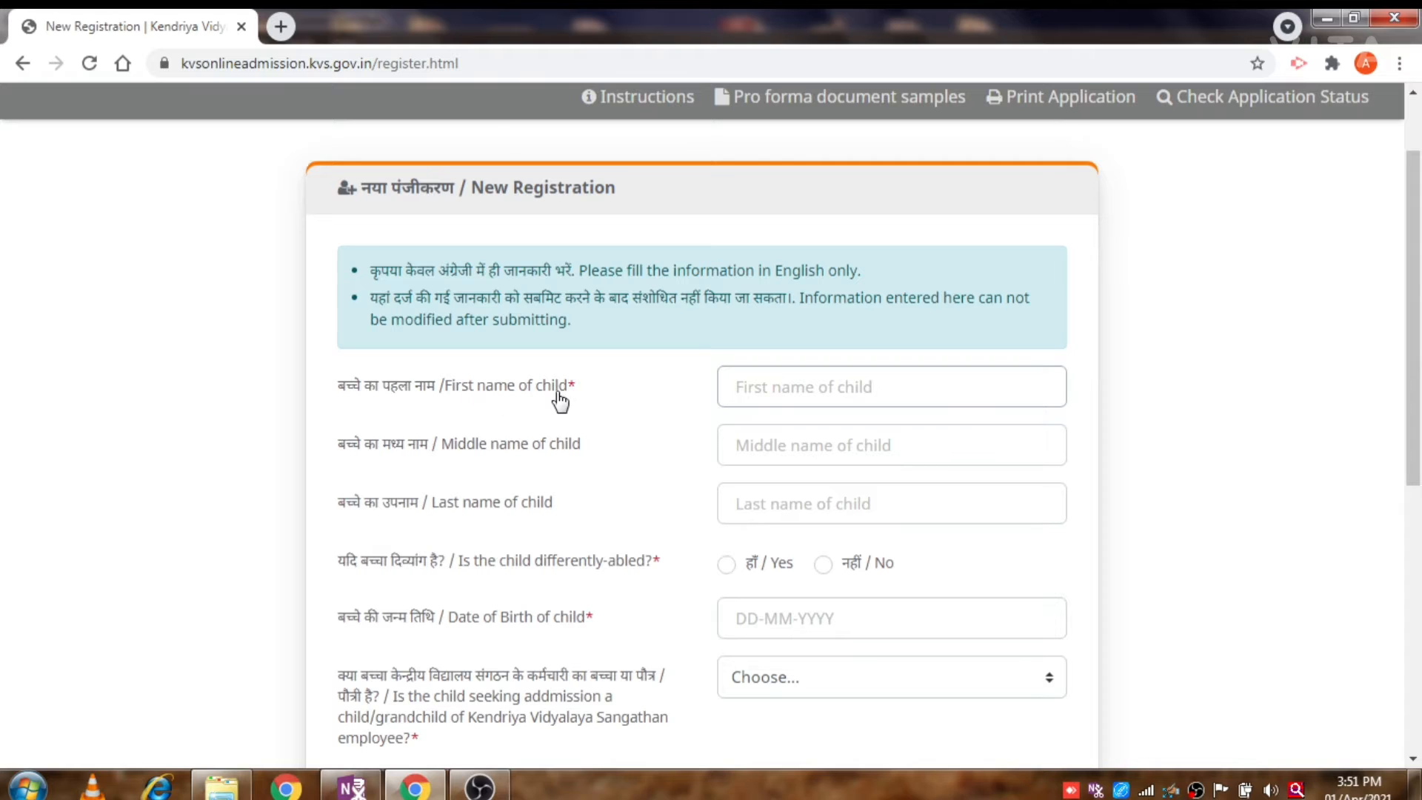
{"action": "left_click", "coordinate": [833, 385]}
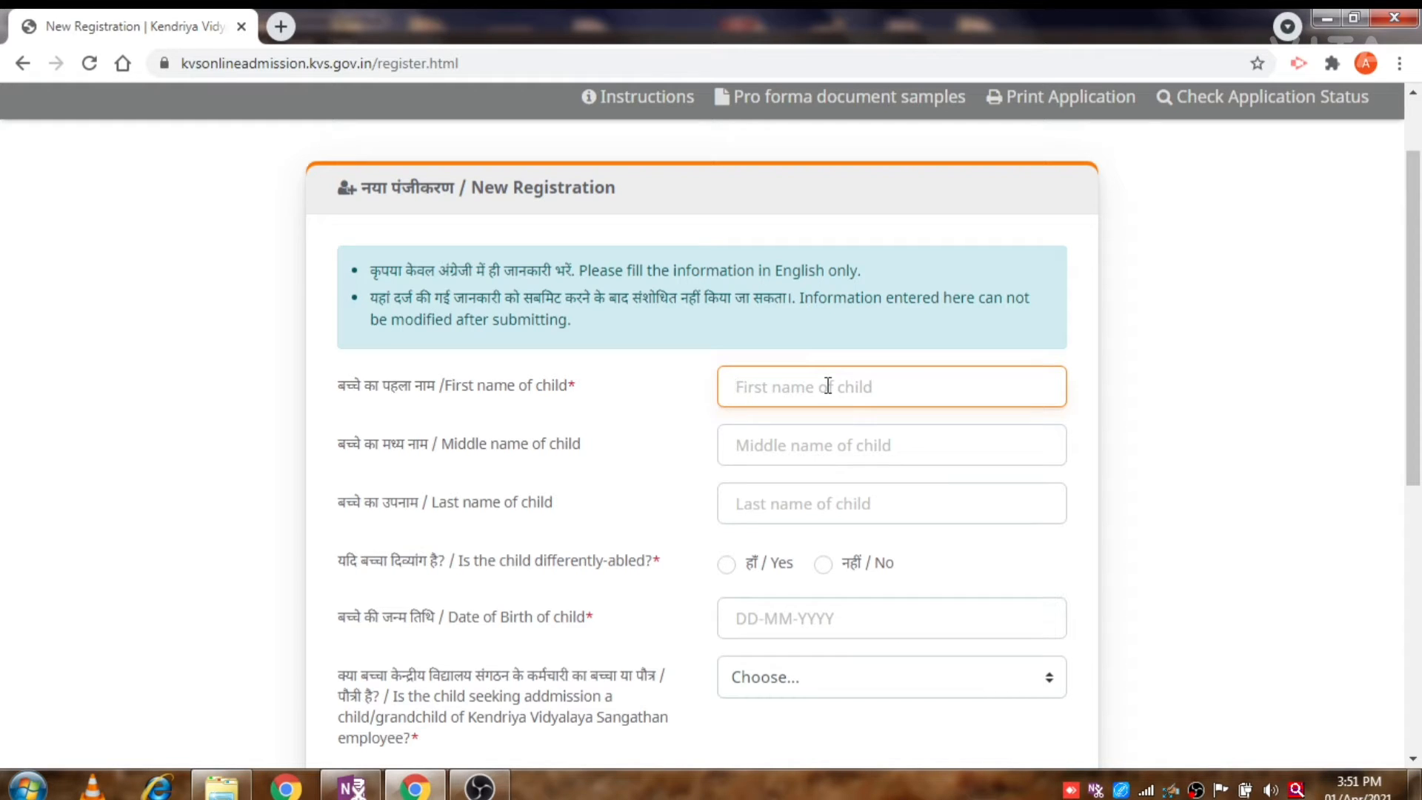
{"action": "key", "text": "BackSpace"}
{"action": "key", "text": "BackSpace"}
{"action": "key", "text": "BackSpace"}
{"action": "key", "text": "BackSpace"}
{"action": "key", "text": "BackSpace"}
{"action": "key", "text": "BackSpace"}
Enter the child's middle and last names and set differently-abled to No.
{"action": "left_click", "coordinate": [797, 451]}
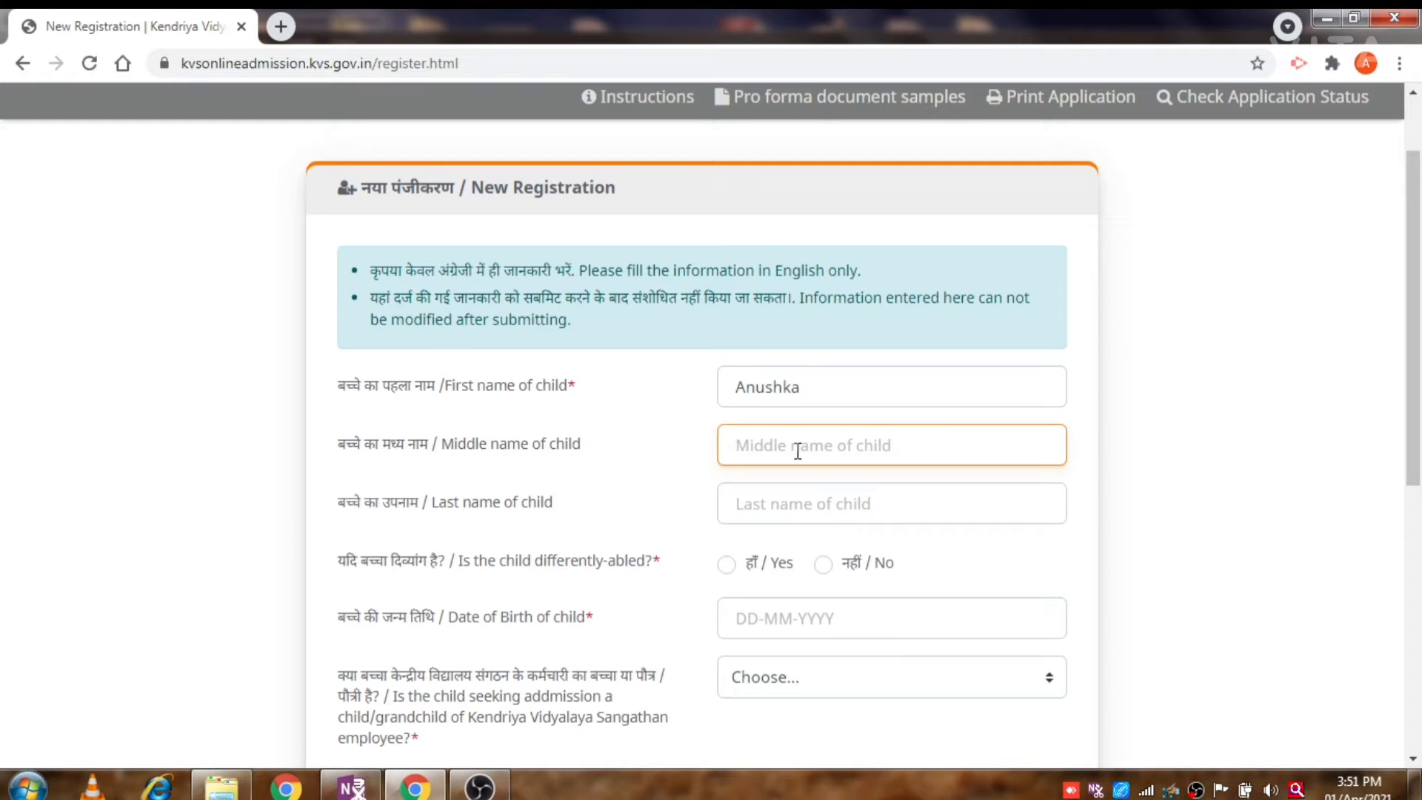
{"action": "left_click", "coordinate": [773, 505]}
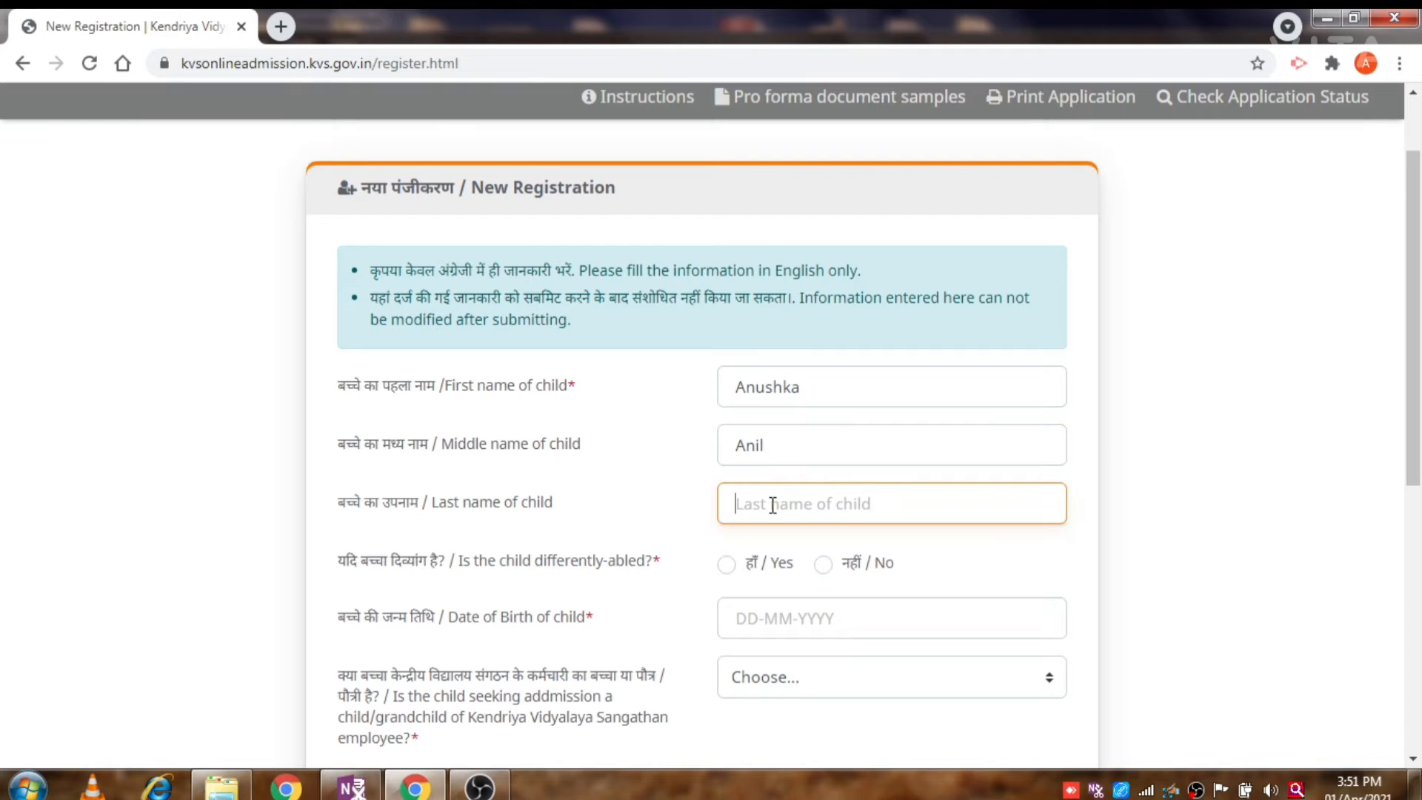
{"action": "left_click", "coordinate": [823, 566]}
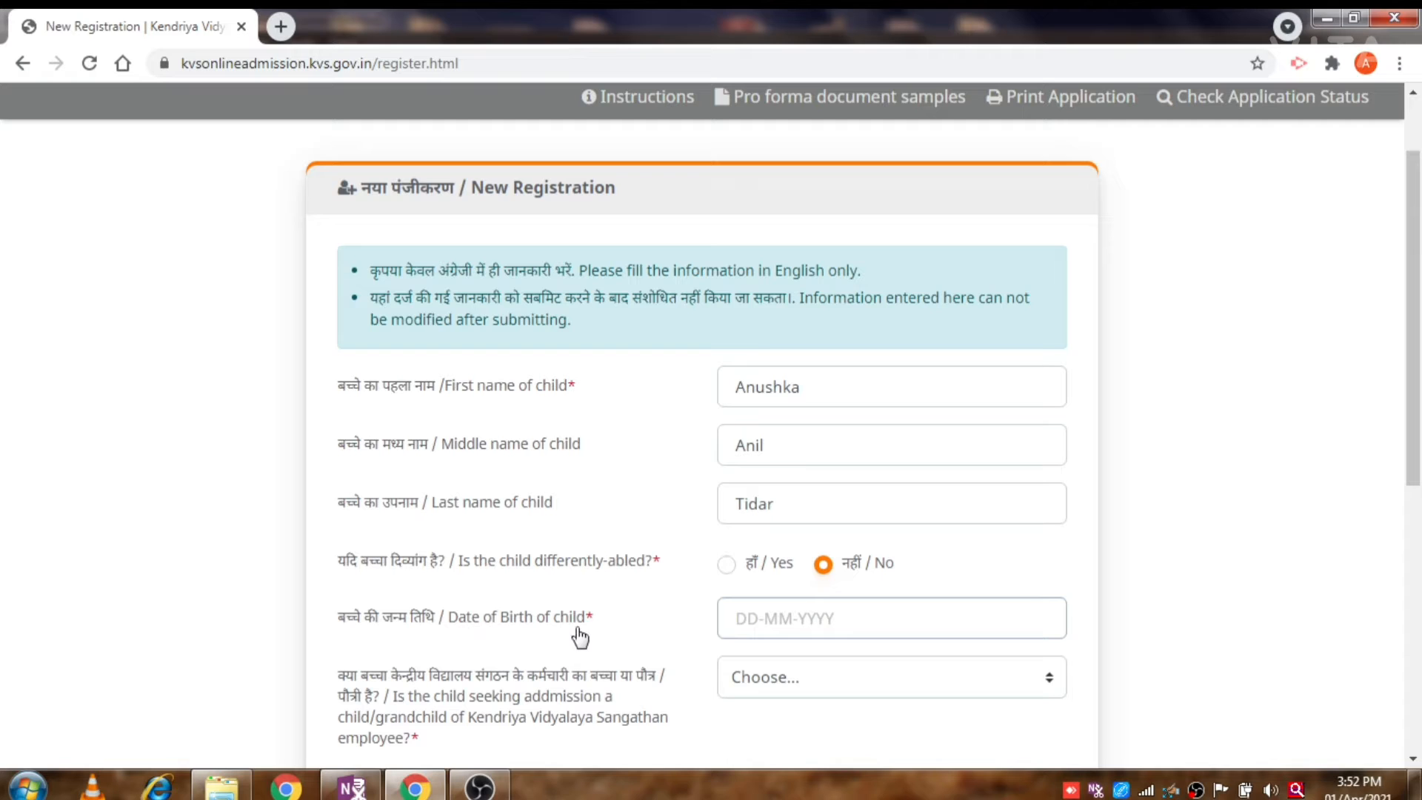
{"action": "left_click", "coordinate": [794, 618]}
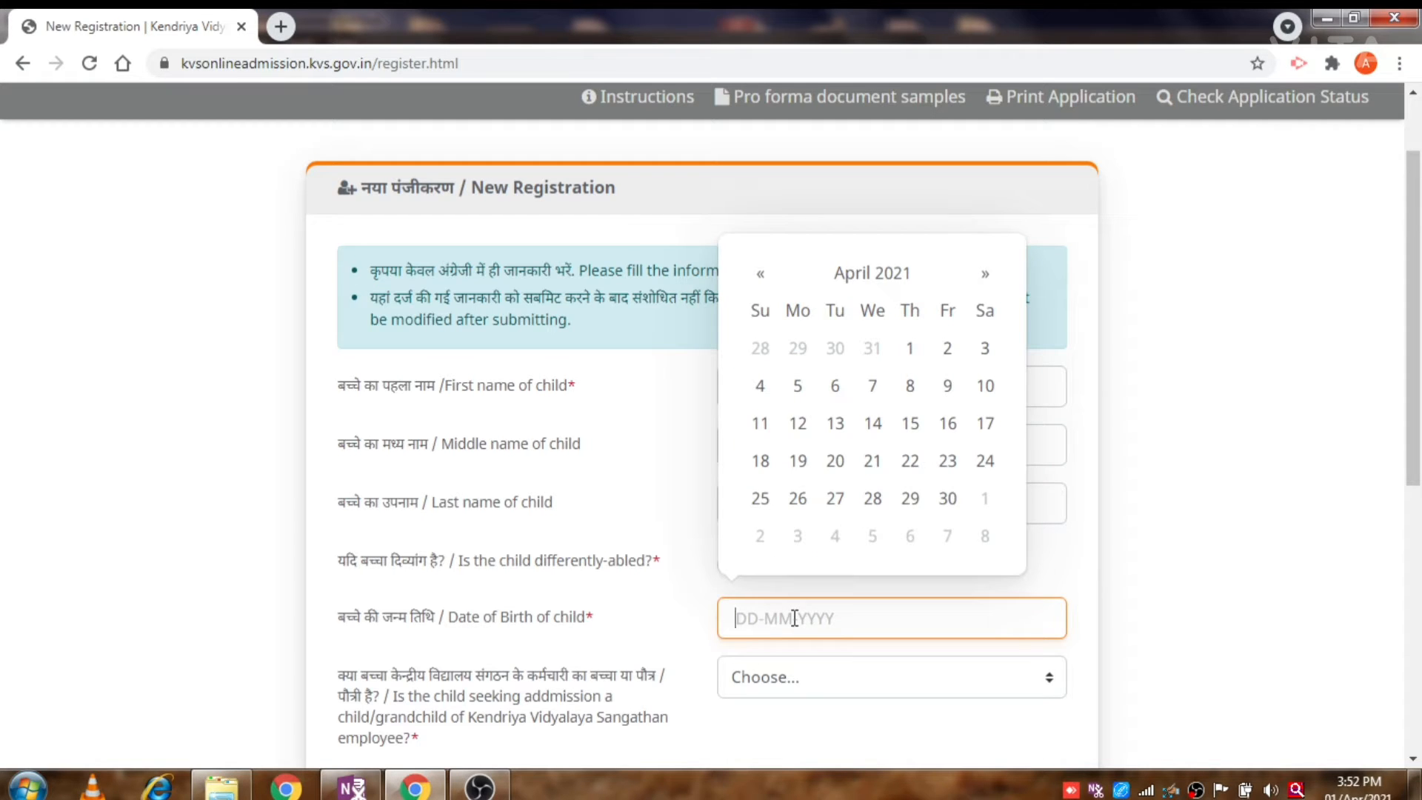
Pick 22 October 2014 as the date of birth in the calendar.
{"action": "left_click", "coordinate": [875, 275]}
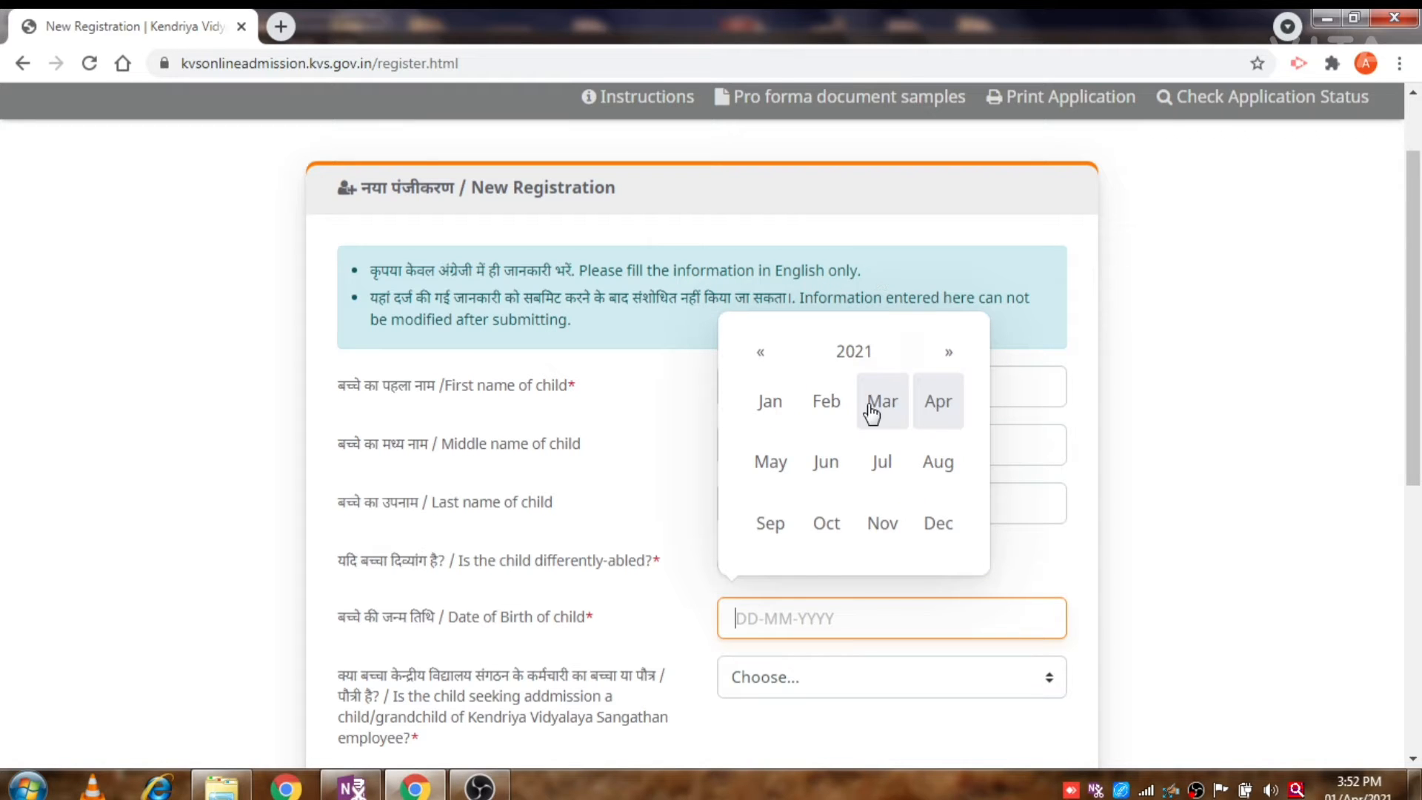
{"action": "left_click", "coordinate": [760, 352]}
{"action": "left_click", "coordinate": [761, 352]}
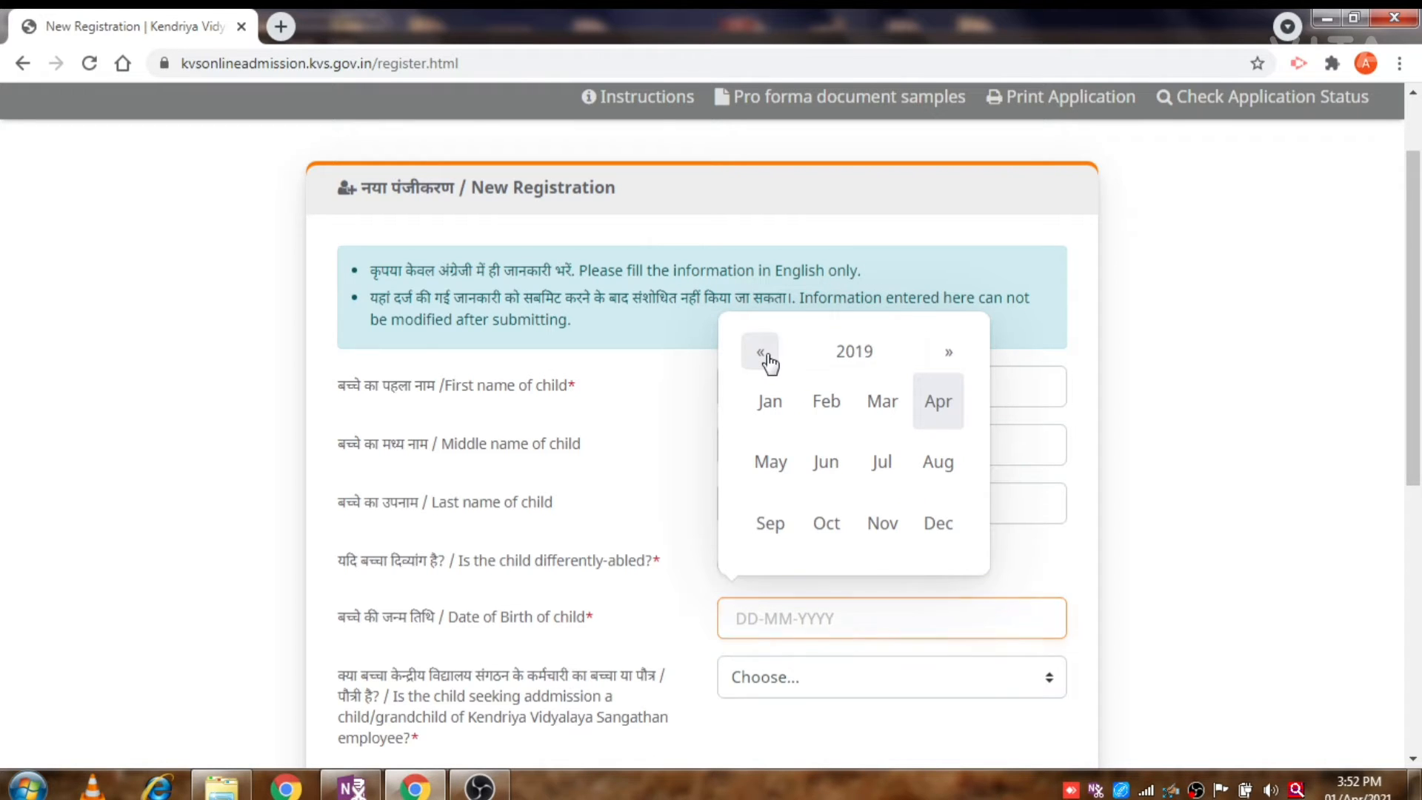
{"action": "left_click", "coordinate": [761, 352]}
{"action": "left_click", "coordinate": [760, 352]}
{"action": "left_click", "coordinate": [761, 352]}
{"action": "left_click", "coordinate": [767, 355]}
{"action": "left_click", "coordinate": [767, 356]}
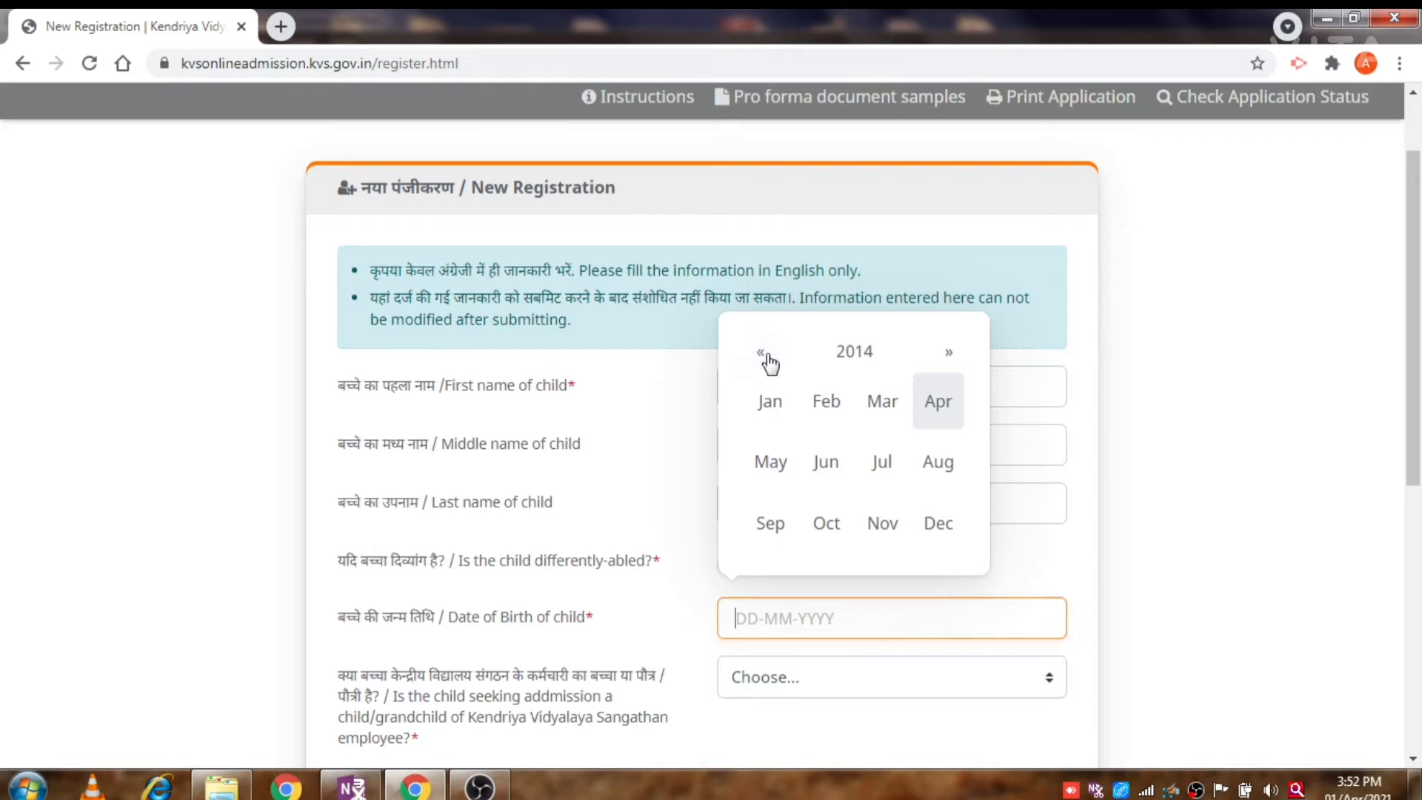
{"action": "left_click", "coordinate": [767, 355]}
{"action": "left_click", "coordinate": [763, 354]}
{"action": "left_click", "coordinate": [763, 354]}
{"action": "left_click", "coordinate": [767, 356]}
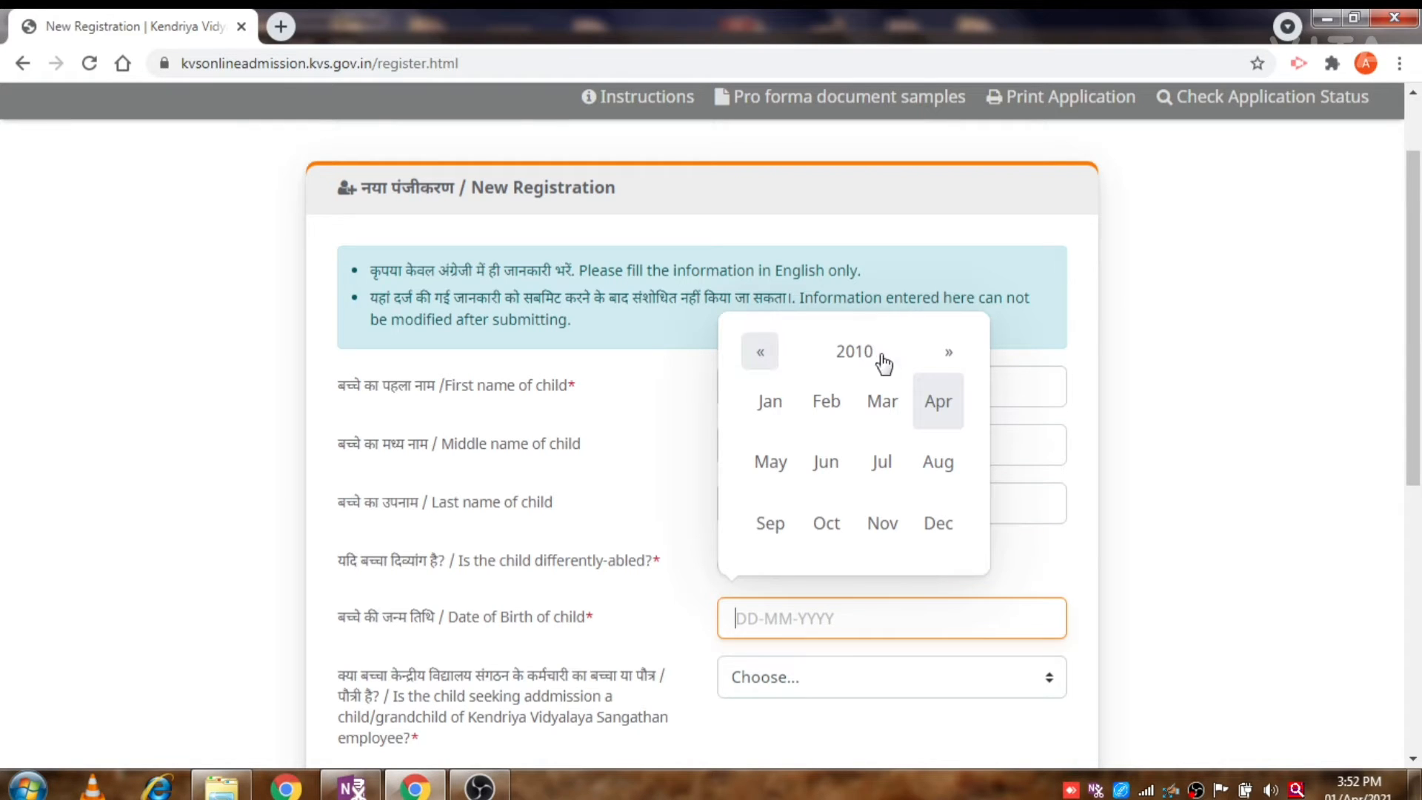
{"action": "left_click", "coordinate": [943, 353]}
{"action": "left_click", "coordinate": [944, 354]}
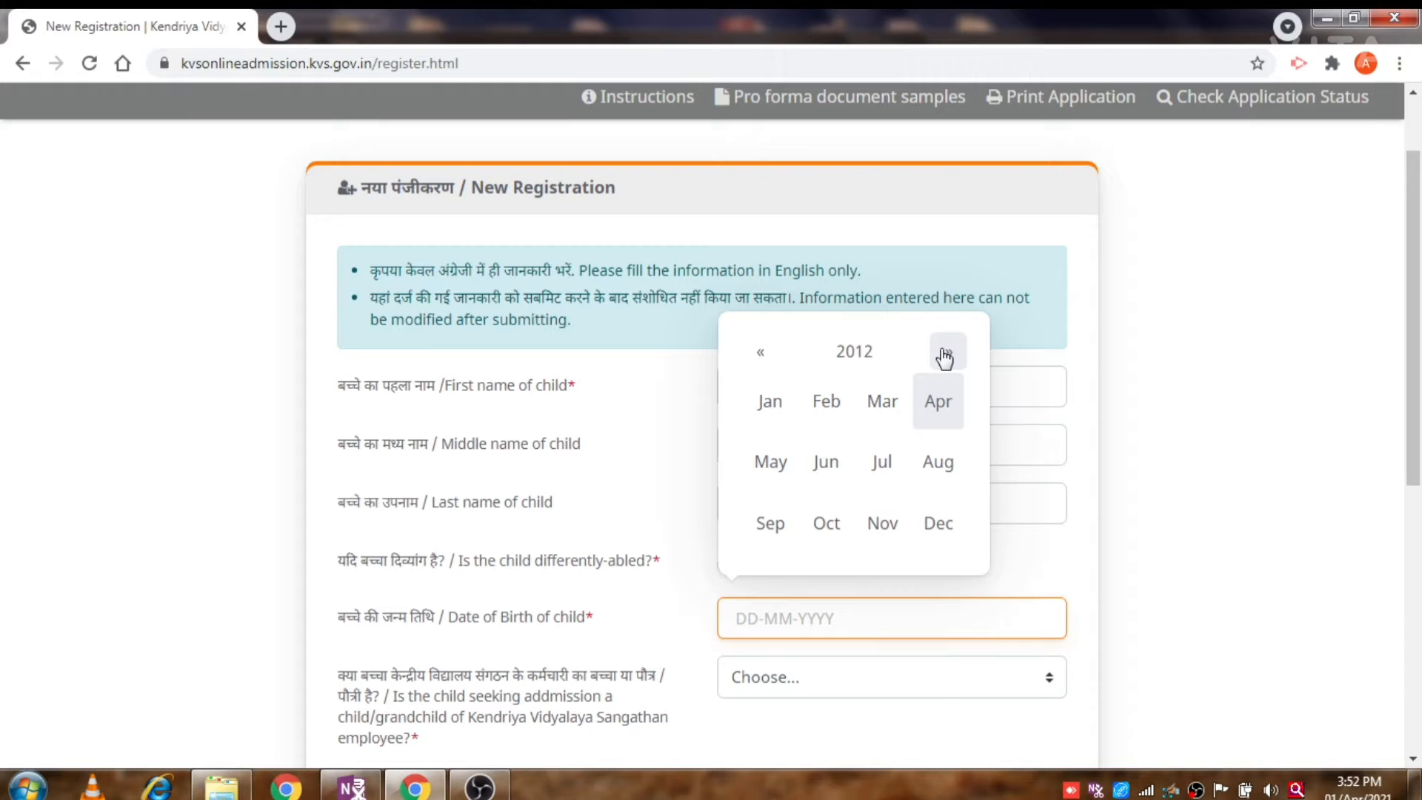
{"action": "left_click", "coordinate": [944, 354]}
{"action": "left_click", "coordinate": [945, 355]}
{"action": "left_click", "coordinate": [828, 525]}
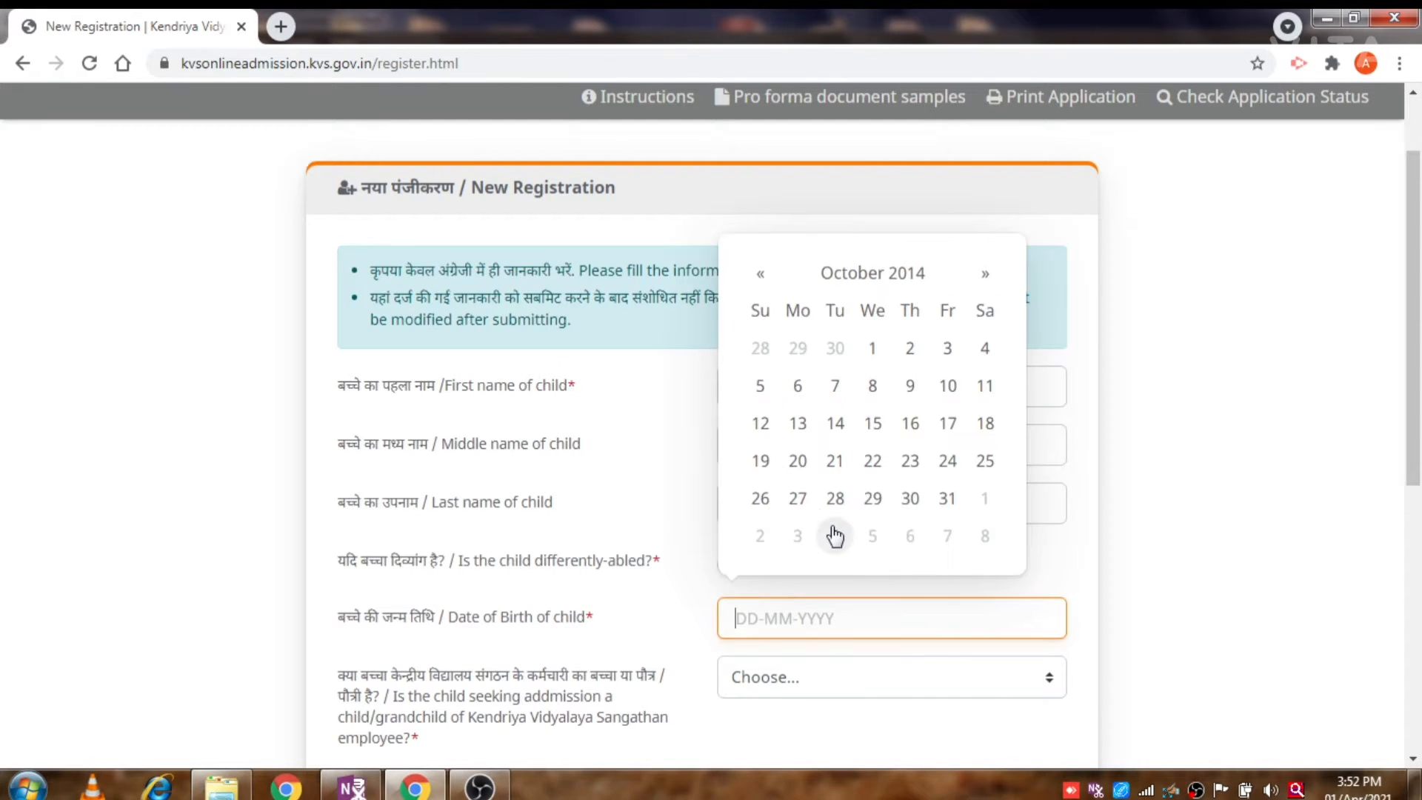
{"action": "left_click", "coordinate": [871, 460]}
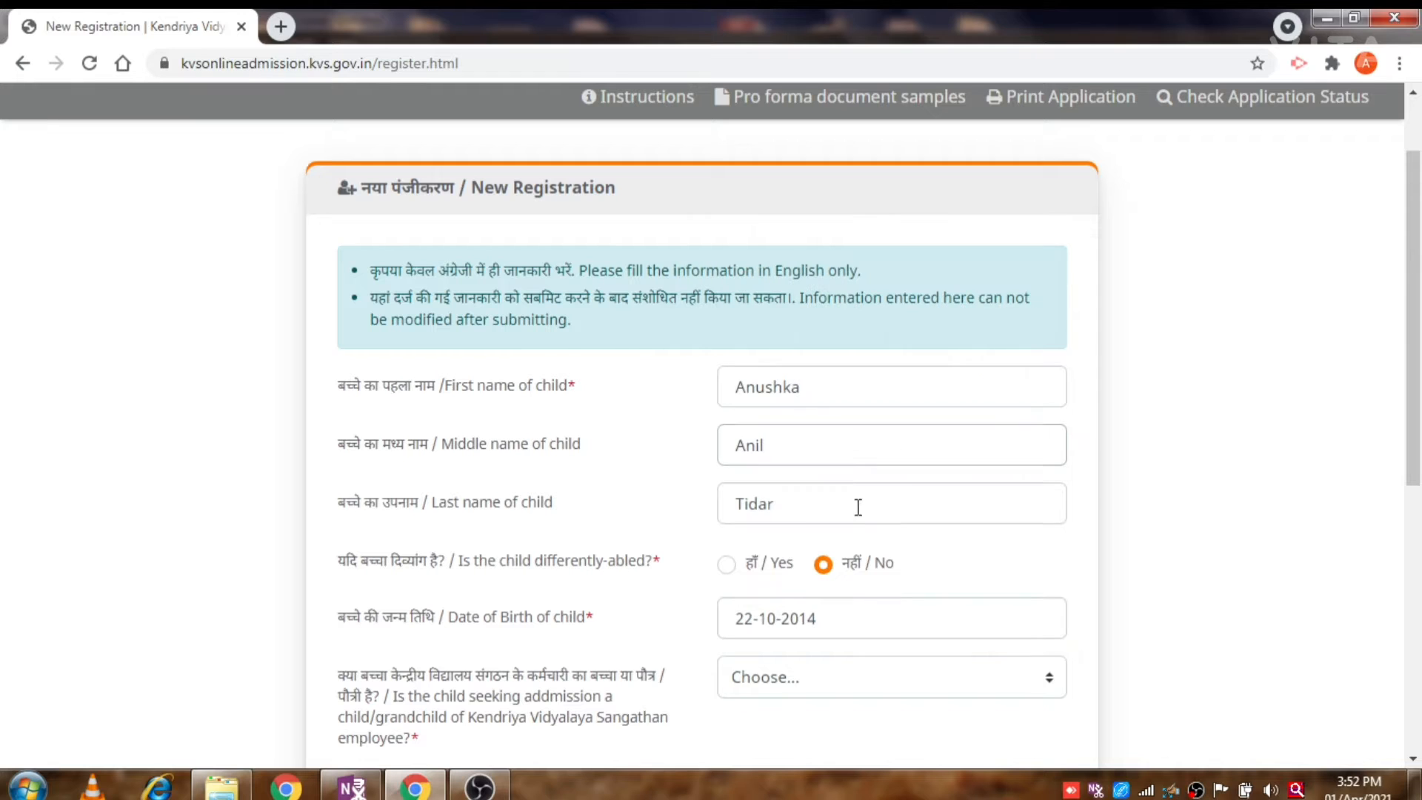
{"action": "scroll", "coordinate": [782, 583], "scroll_direction": "down", "scroll_amount": 1}
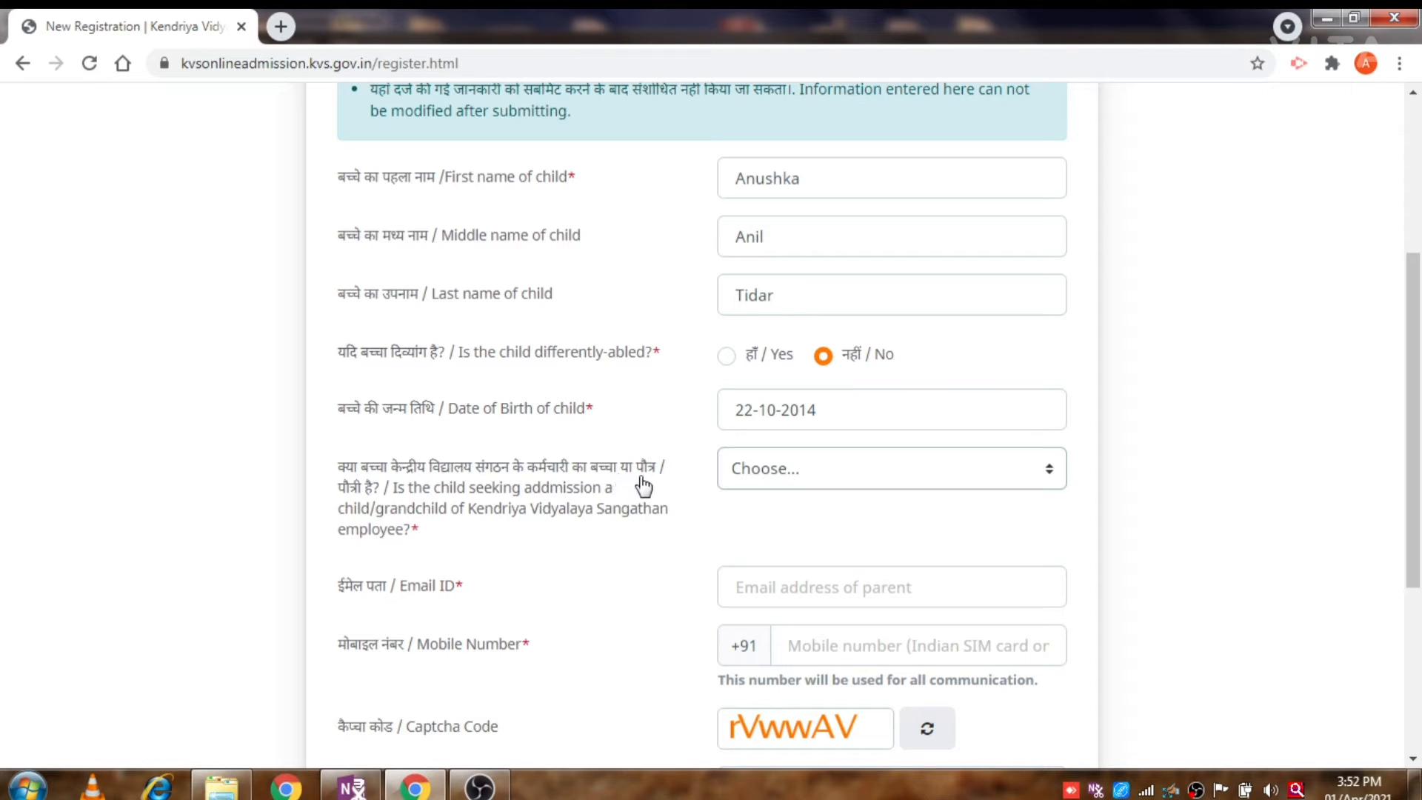
Answer Not Applicable to the KVS-employee question and enter the parent's e-mail and mobile number.
{"action": "left_click", "coordinate": [763, 474]}
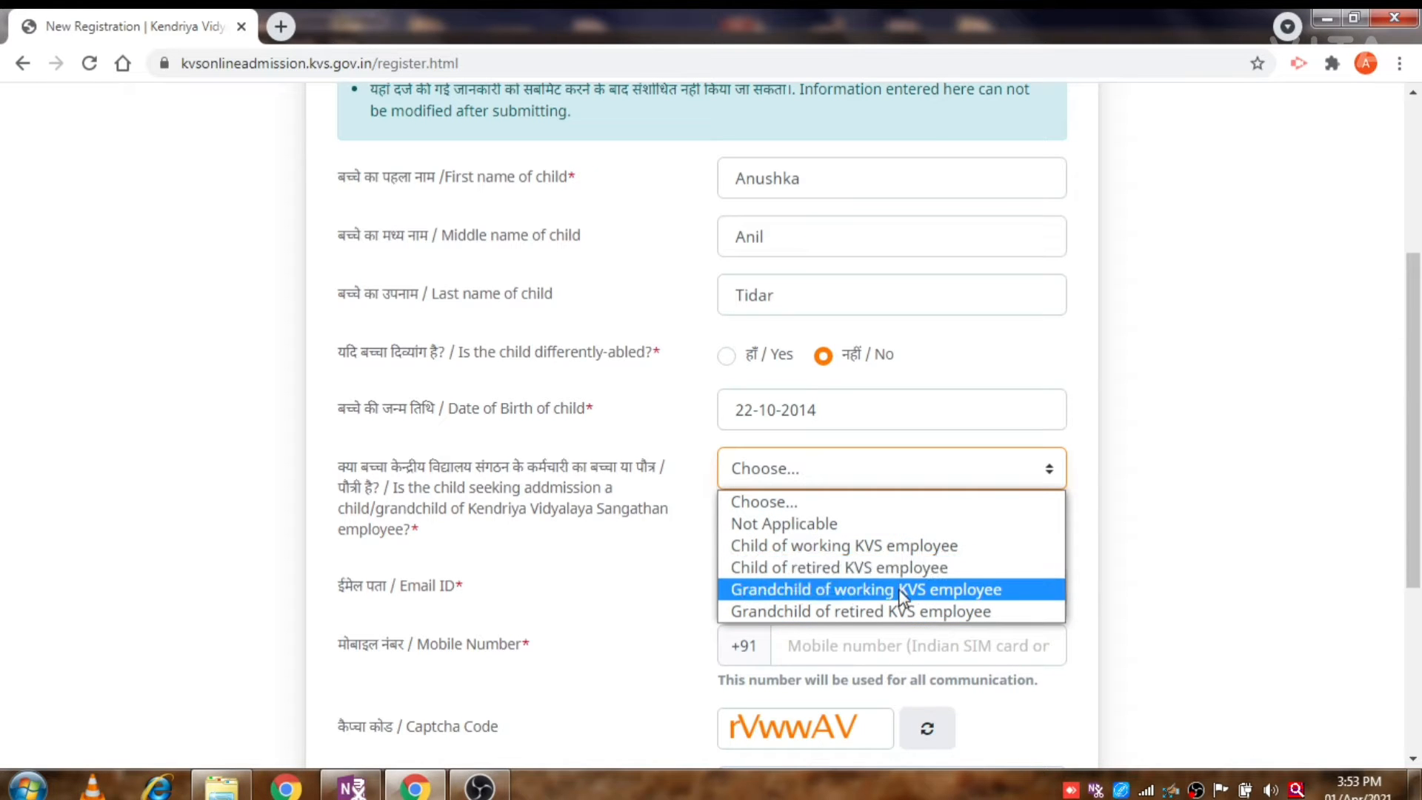
{"action": "left_click", "coordinate": [803, 531]}
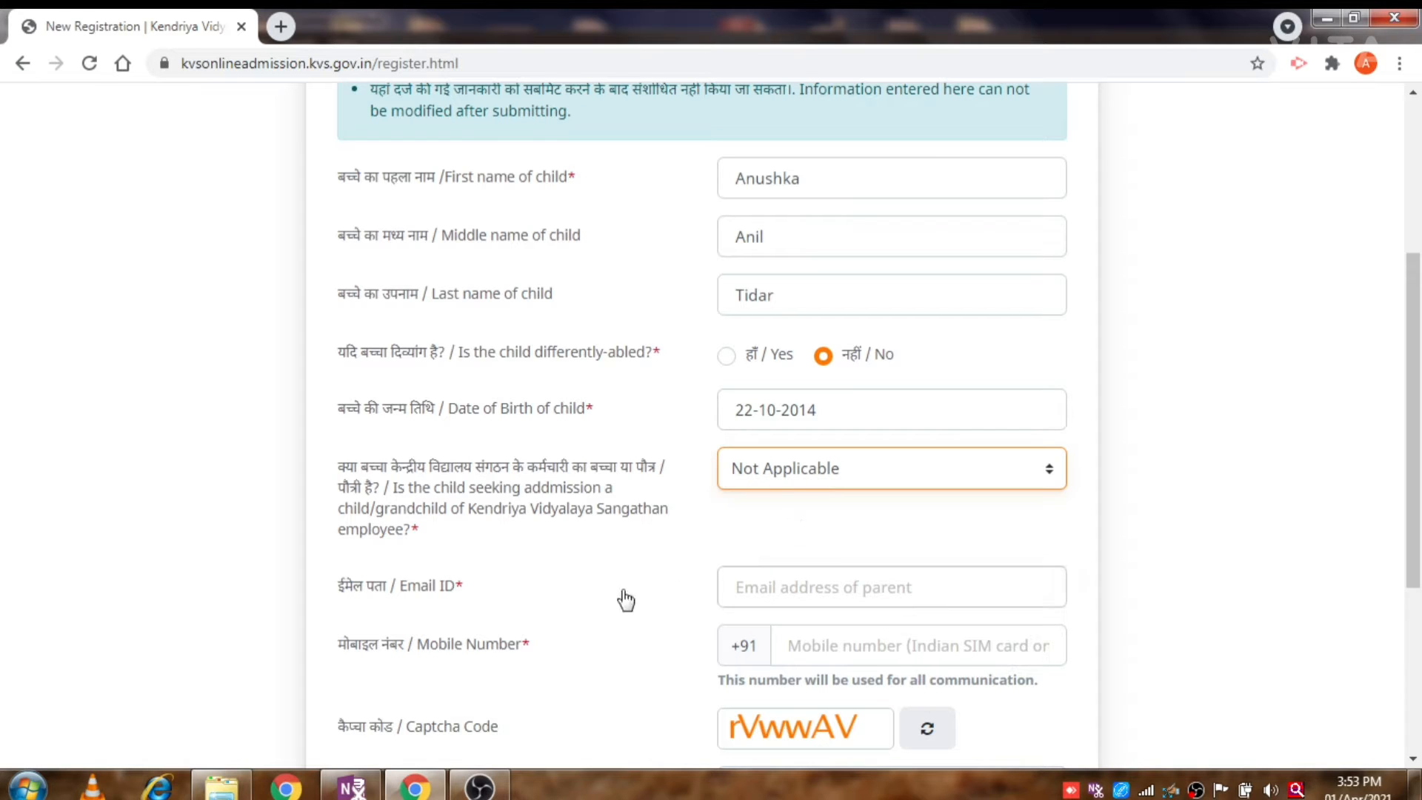
{"action": "left_click", "coordinate": [825, 587]}
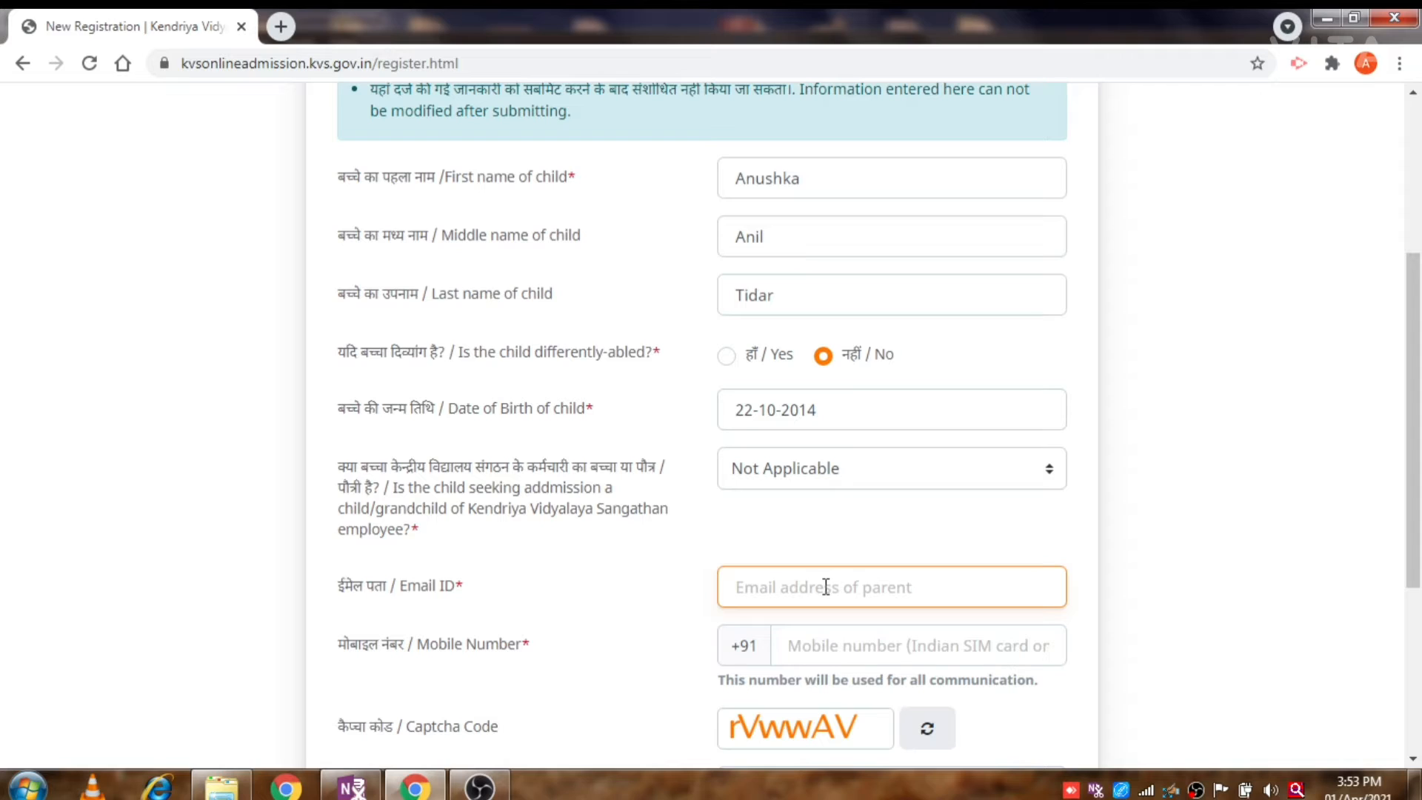
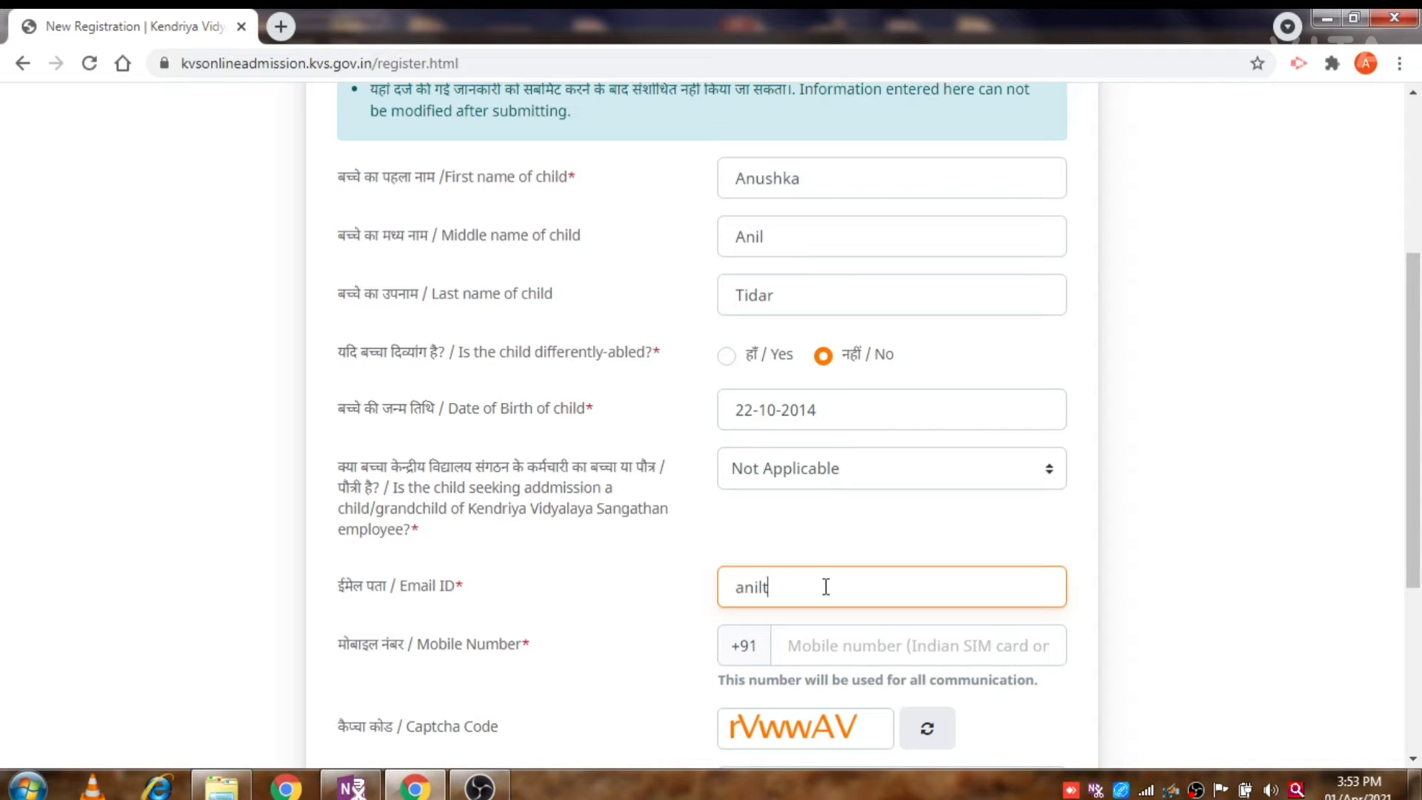
{"action": "left_click", "coordinate": [833, 652]}
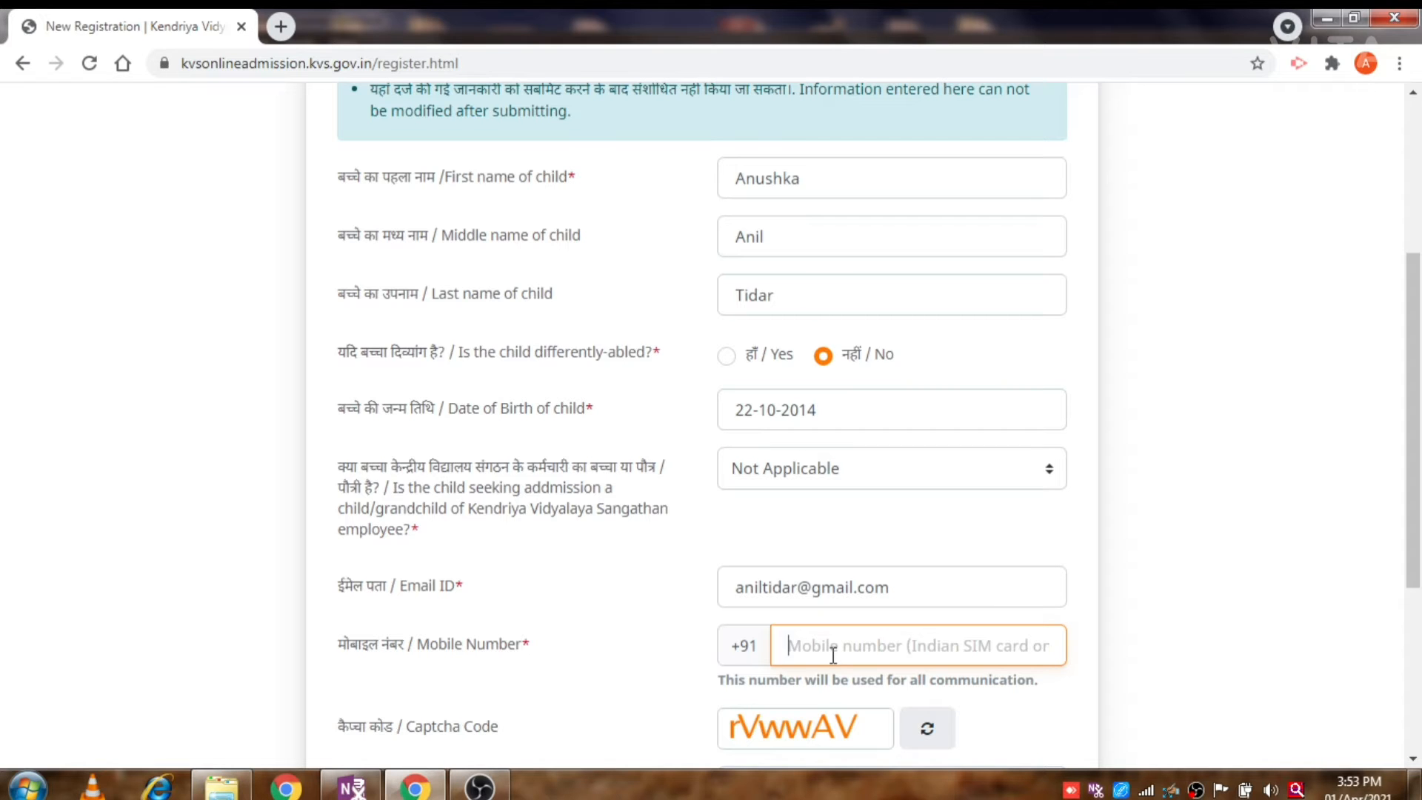
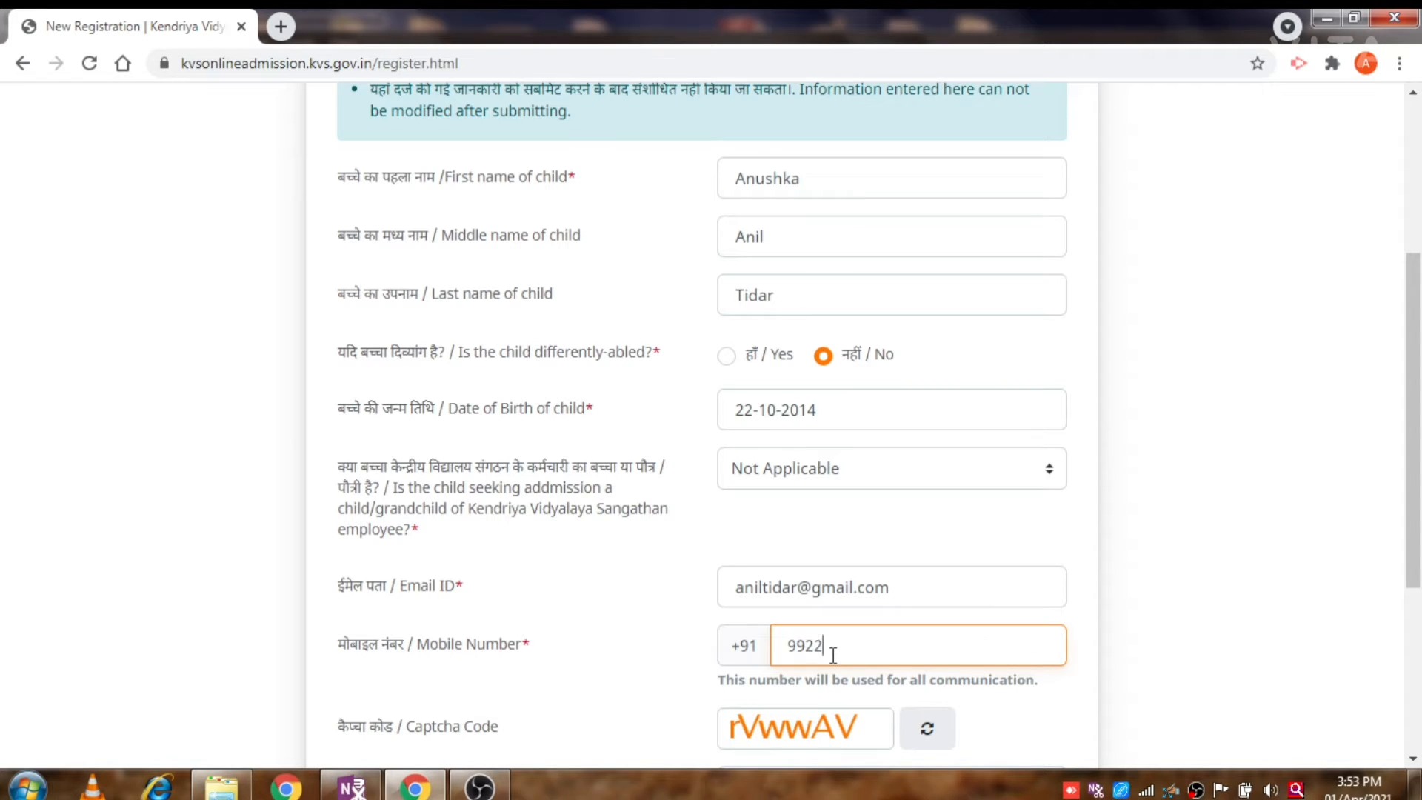
Type the displayed captcha code into the captcha field.
{"action": "scroll", "coordinate": [743, 482], "scroll_direction": "down", "scroll_amount": 4}
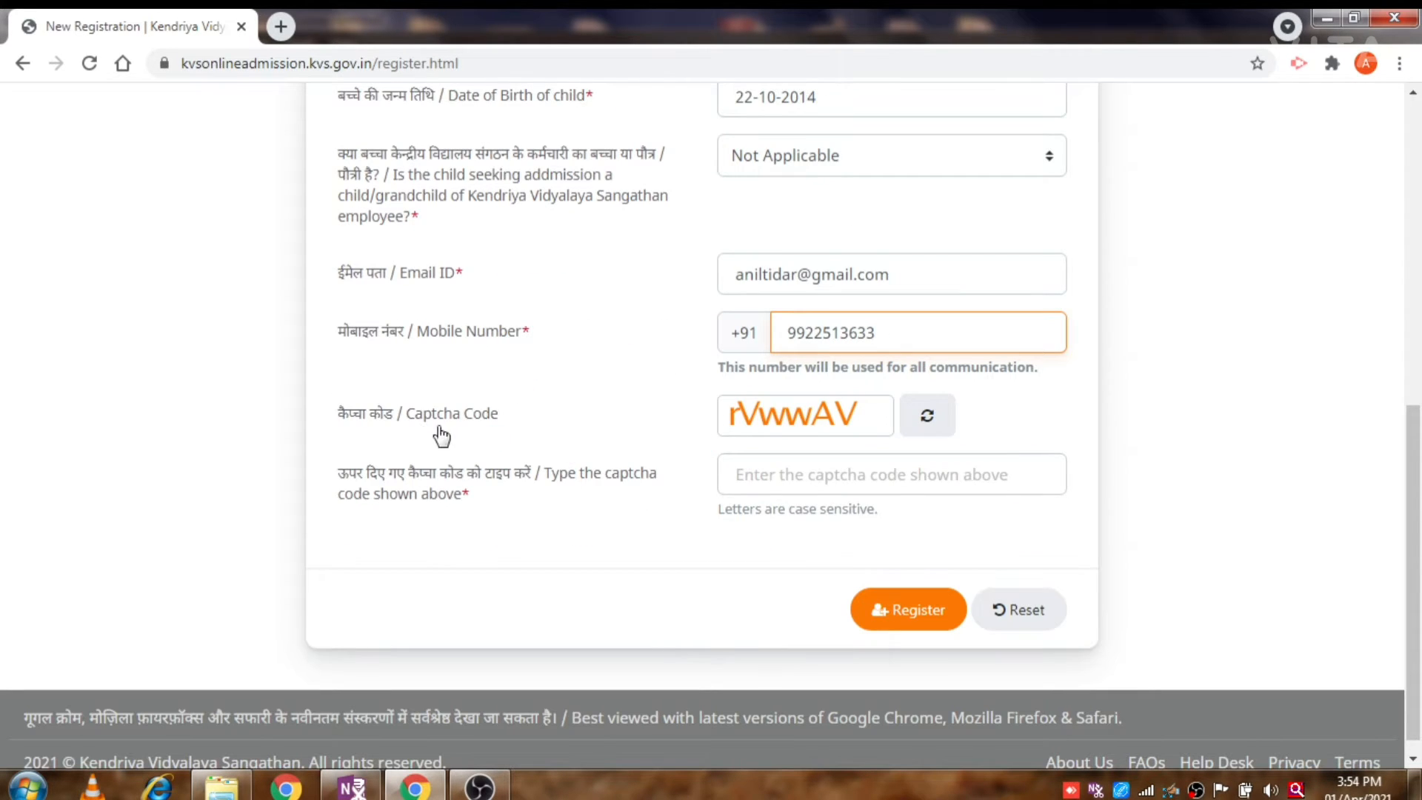
{"action": "left_click", "coordinate": [800, 469]}
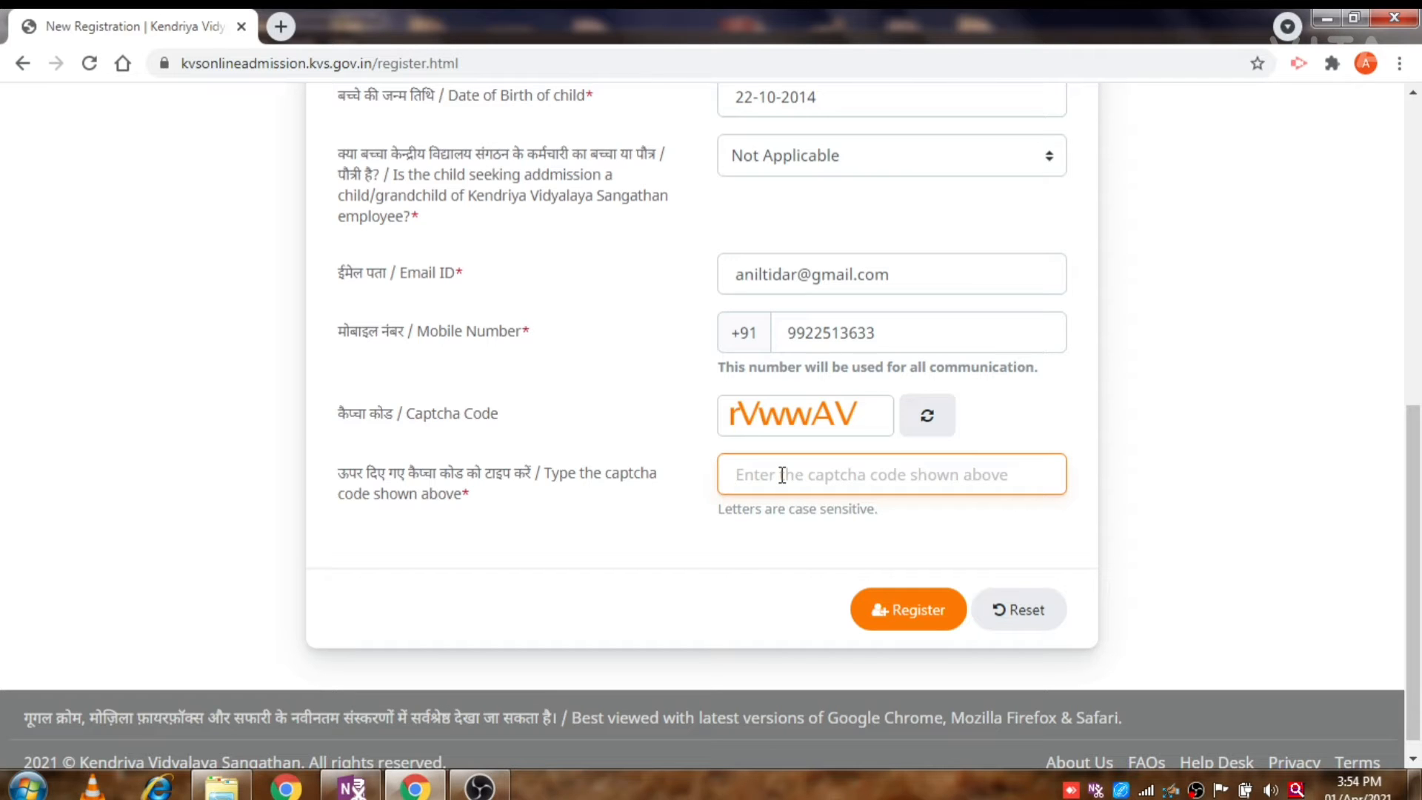
{"action": "type", "text": "r"}
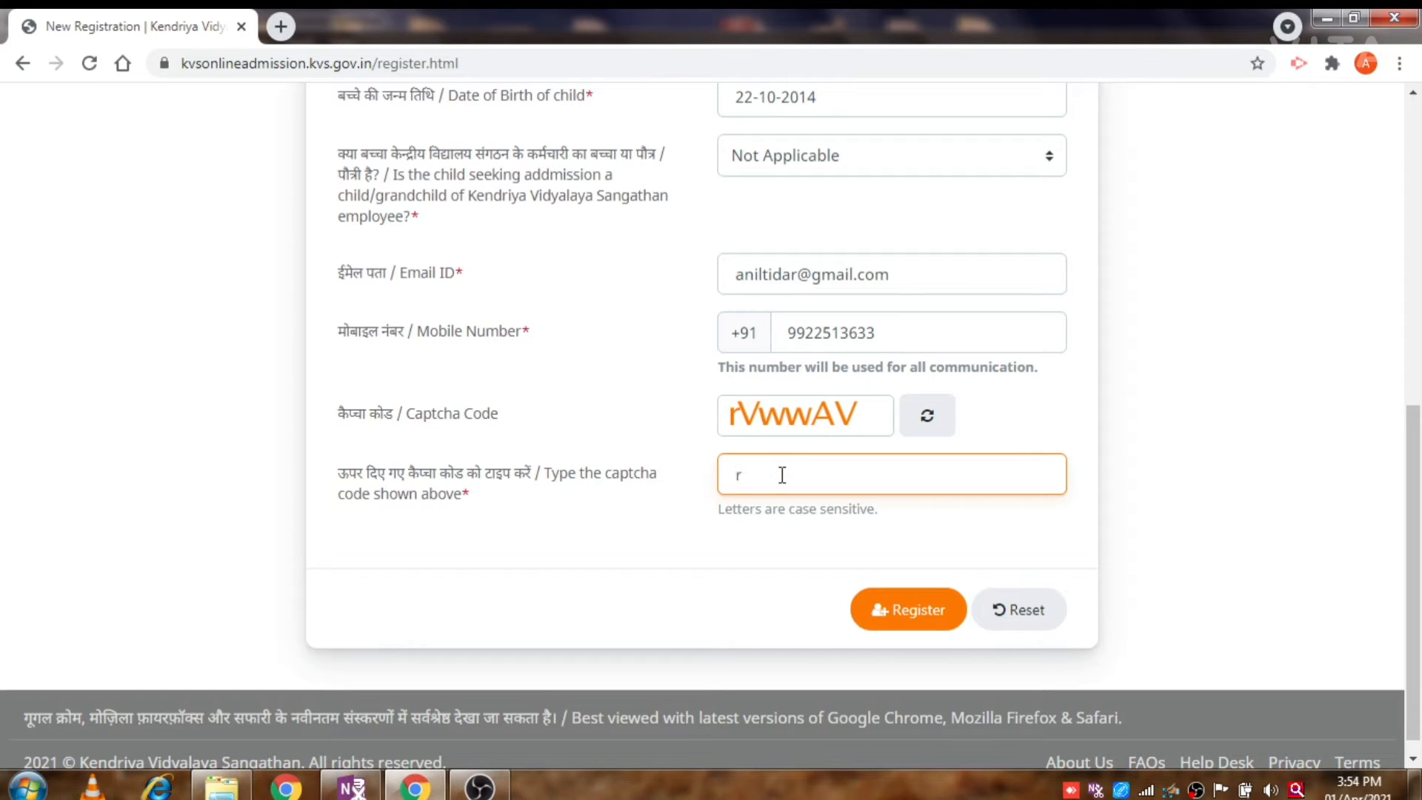
{"action": "type", "text": "VwwAV"}
Submit the registration, then enter the received OTP and the captcha on Verify OTP.
{"action": "left_click", "coordinate": [910, 615]}
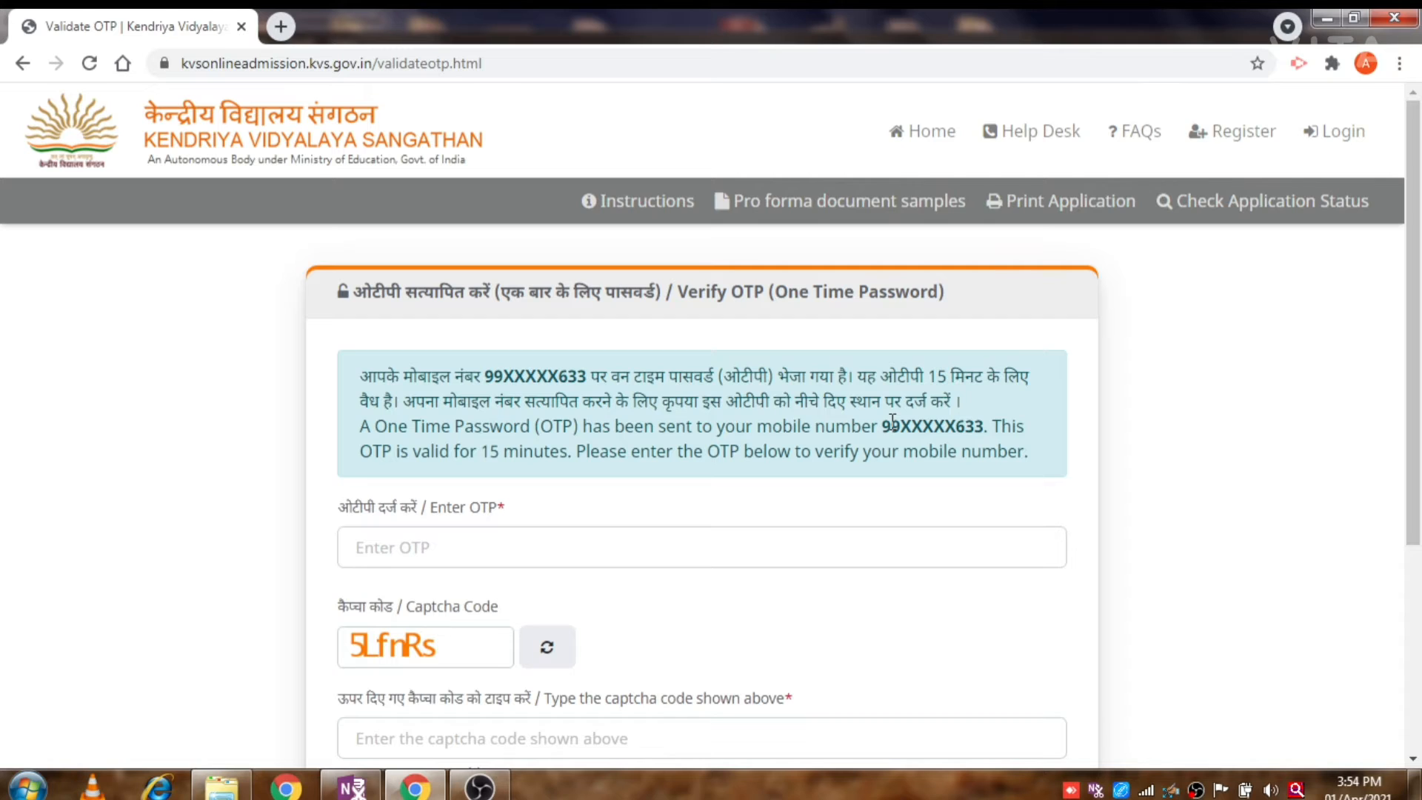
{"action": "left_click", "coordinate": [580, 544]}
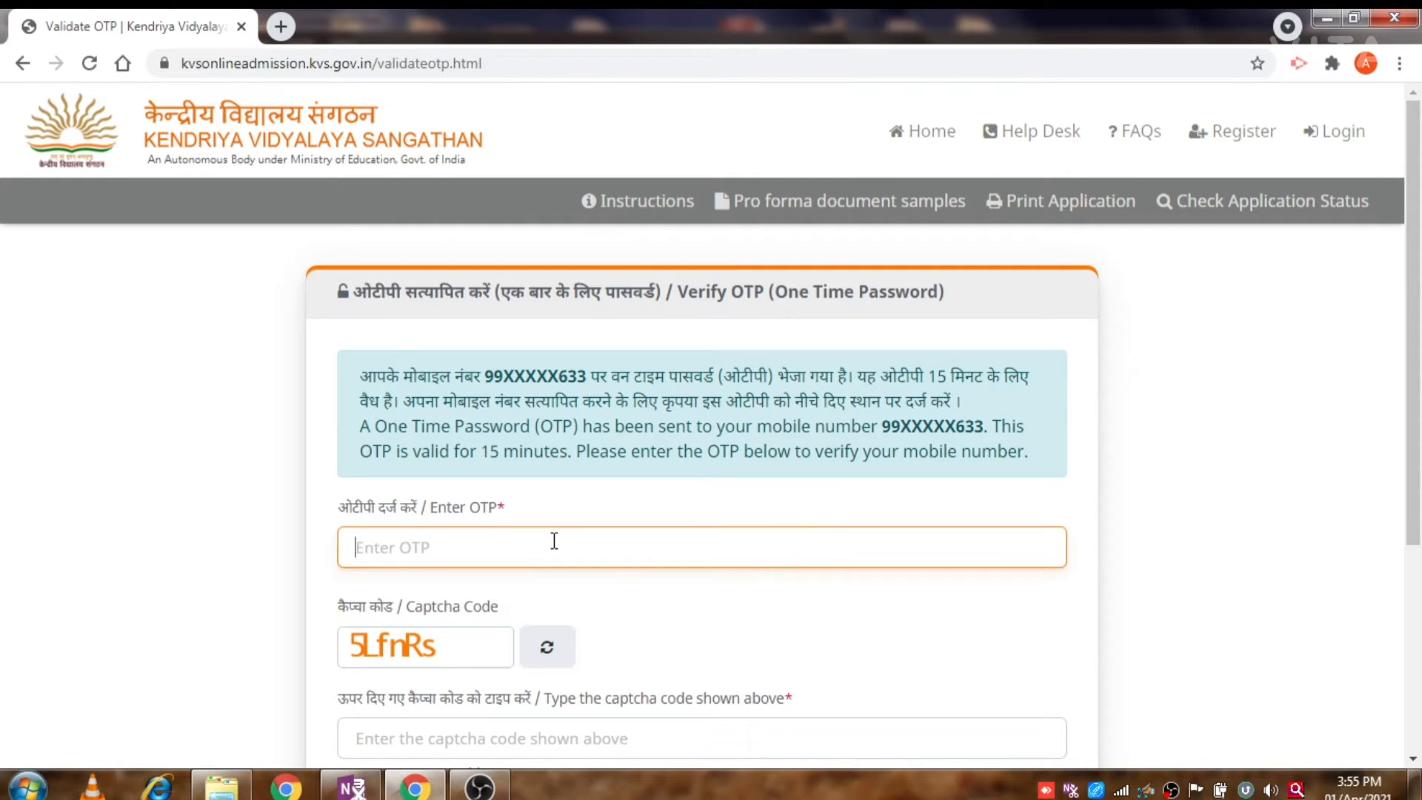
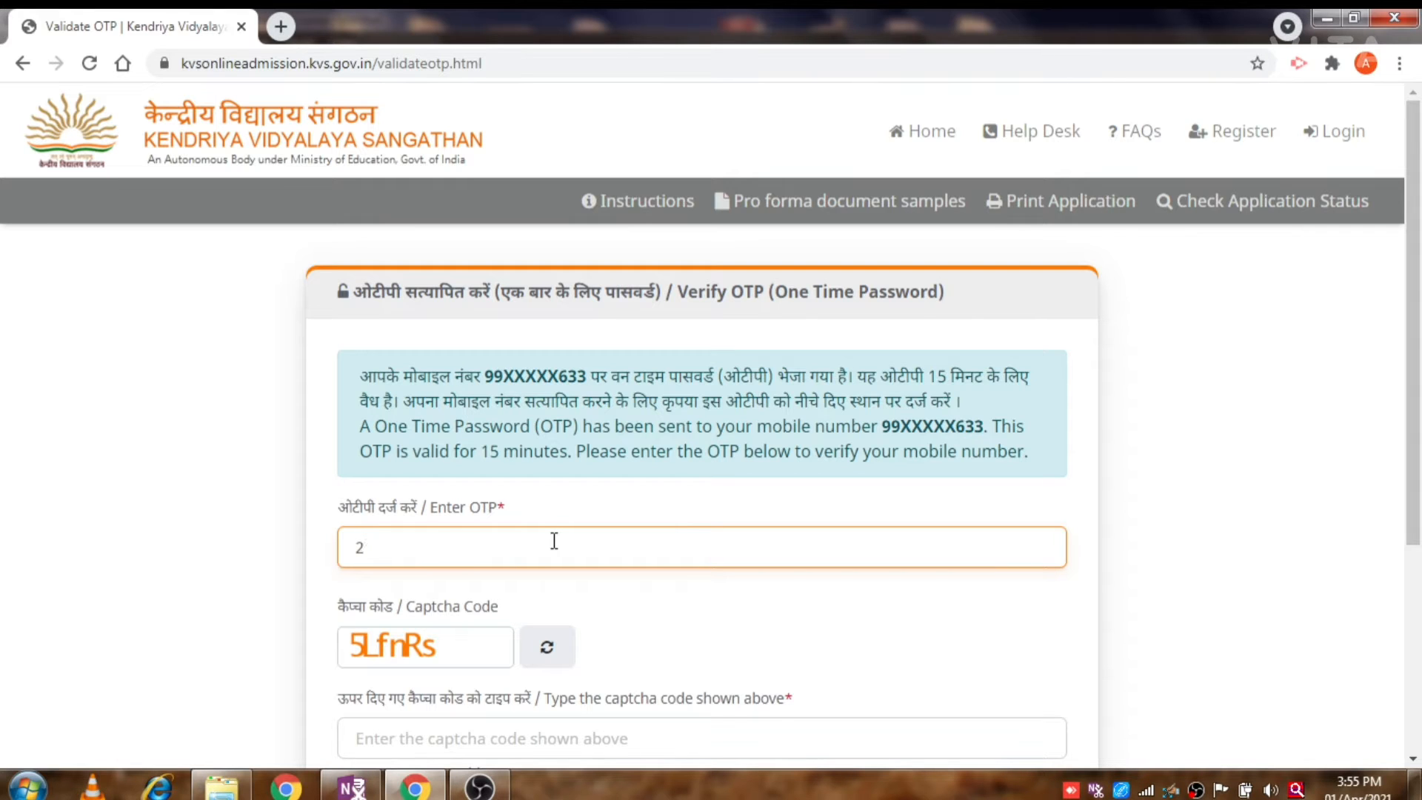
{"action": "scroll", "coordinate": [445, 663], "scroll_direction": "down", "scroll_amount": 3}
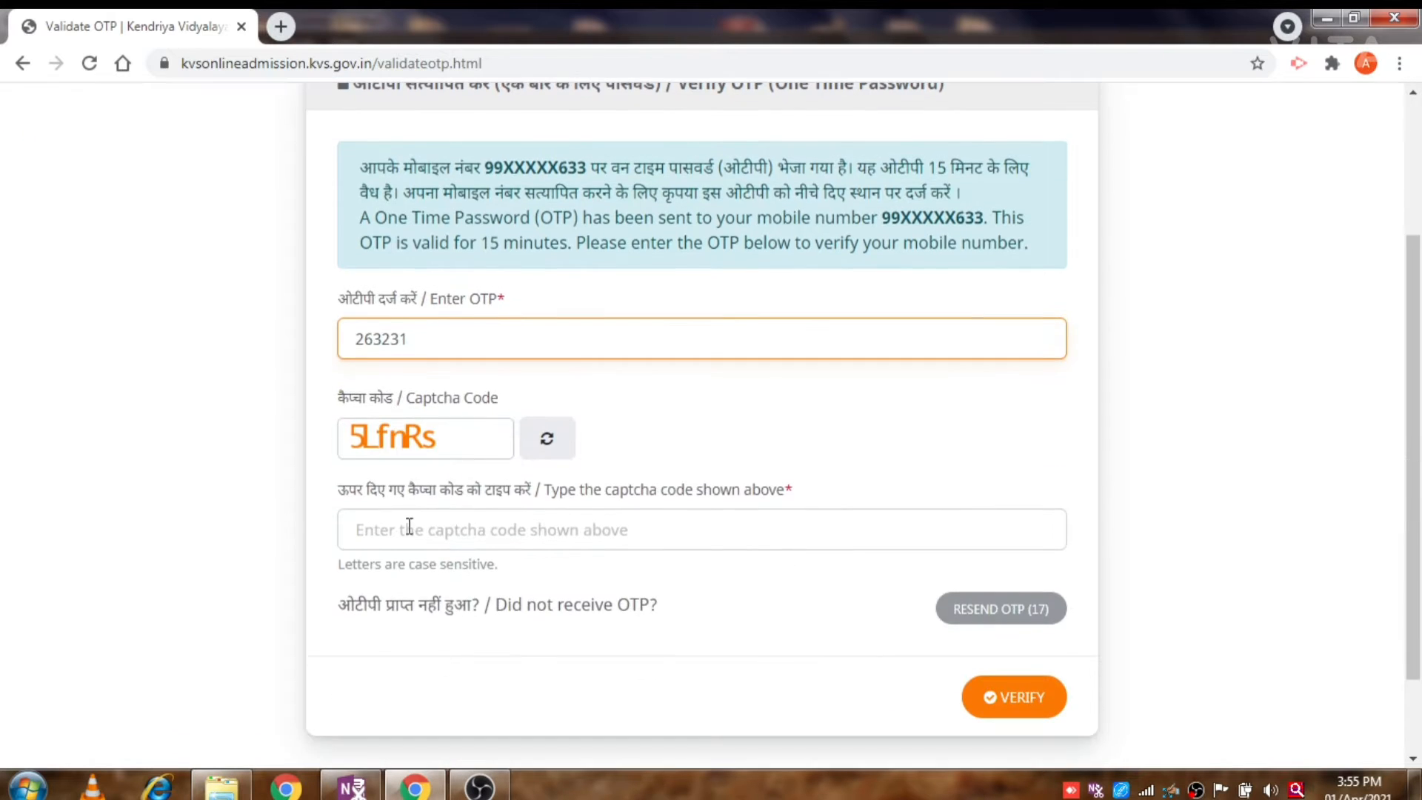
{"action": "left_click", "coordinate": [392, 540]}
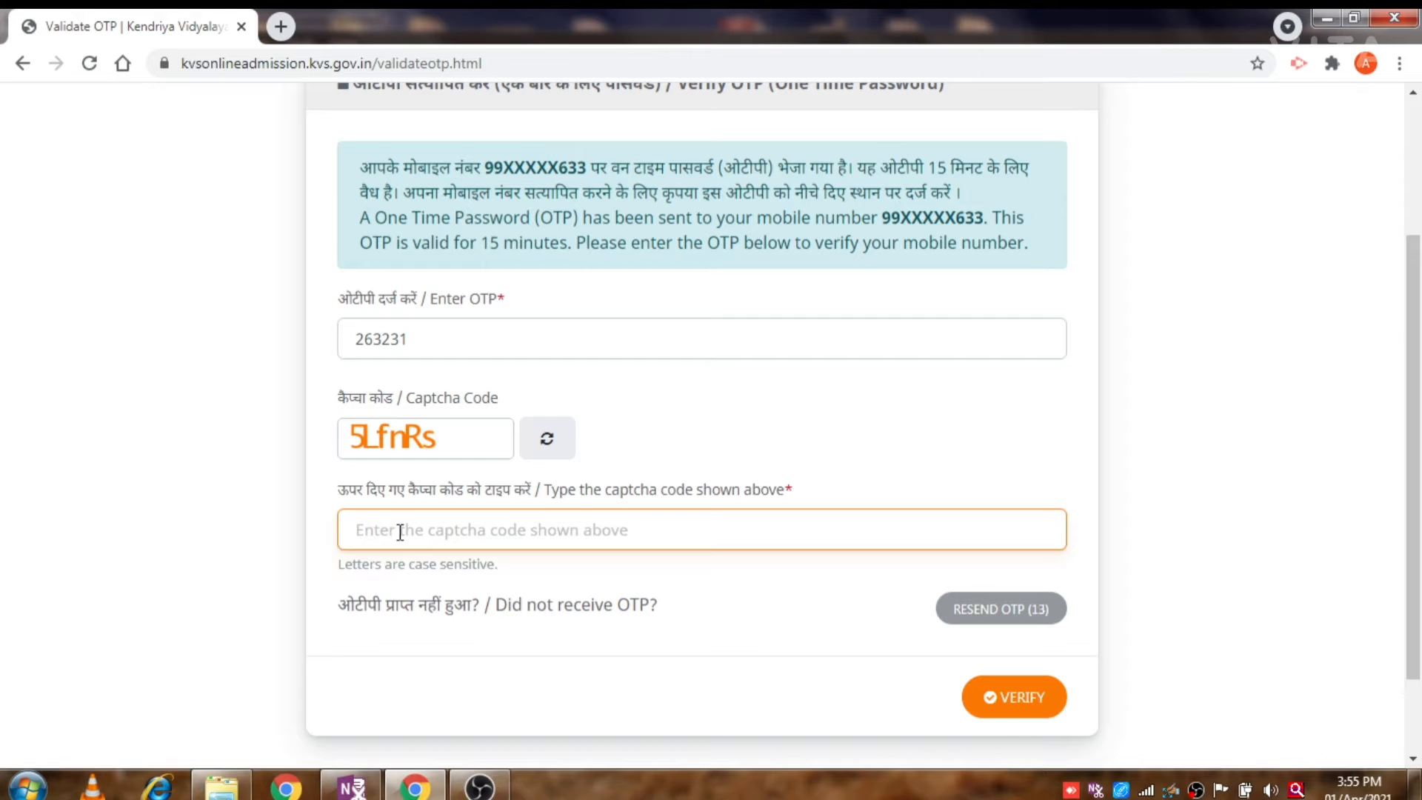
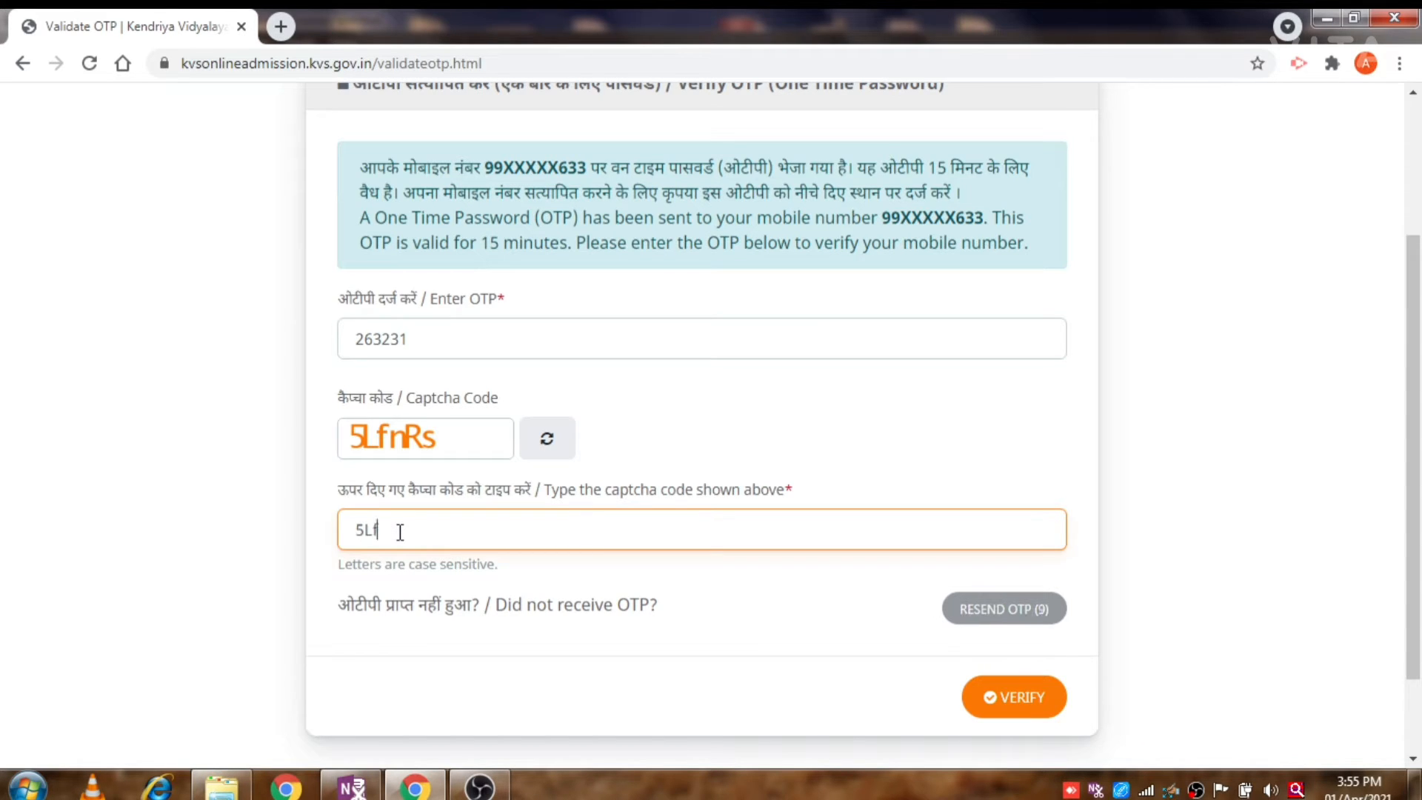
Verify the OTP and scroll the Registration Successful page down to Print.
{"action": "left_click", "coordinate": [1018, 704]}
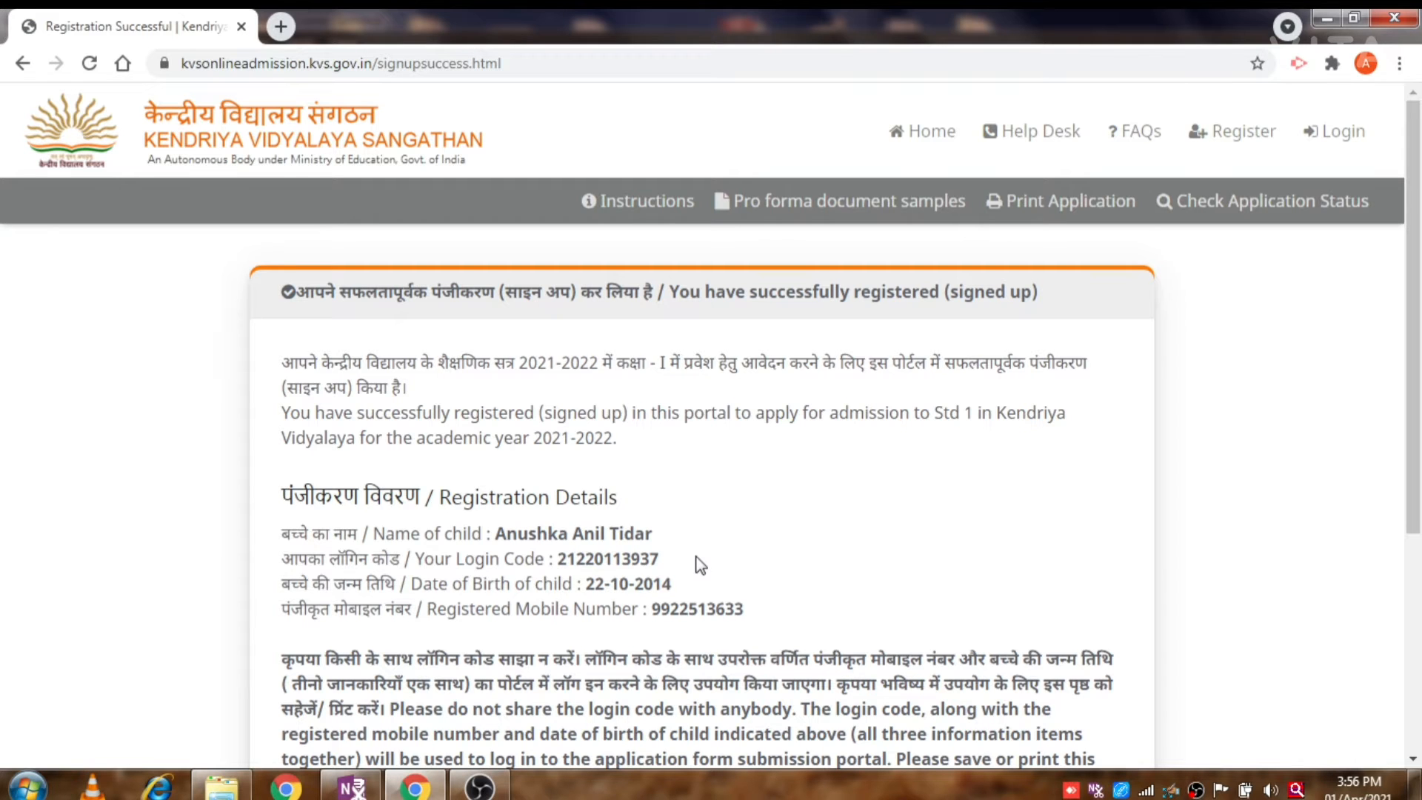
{"action": "scroll", "coordinate": [785, 589], "scroll_direction": "down", "scroll_amount": 5}
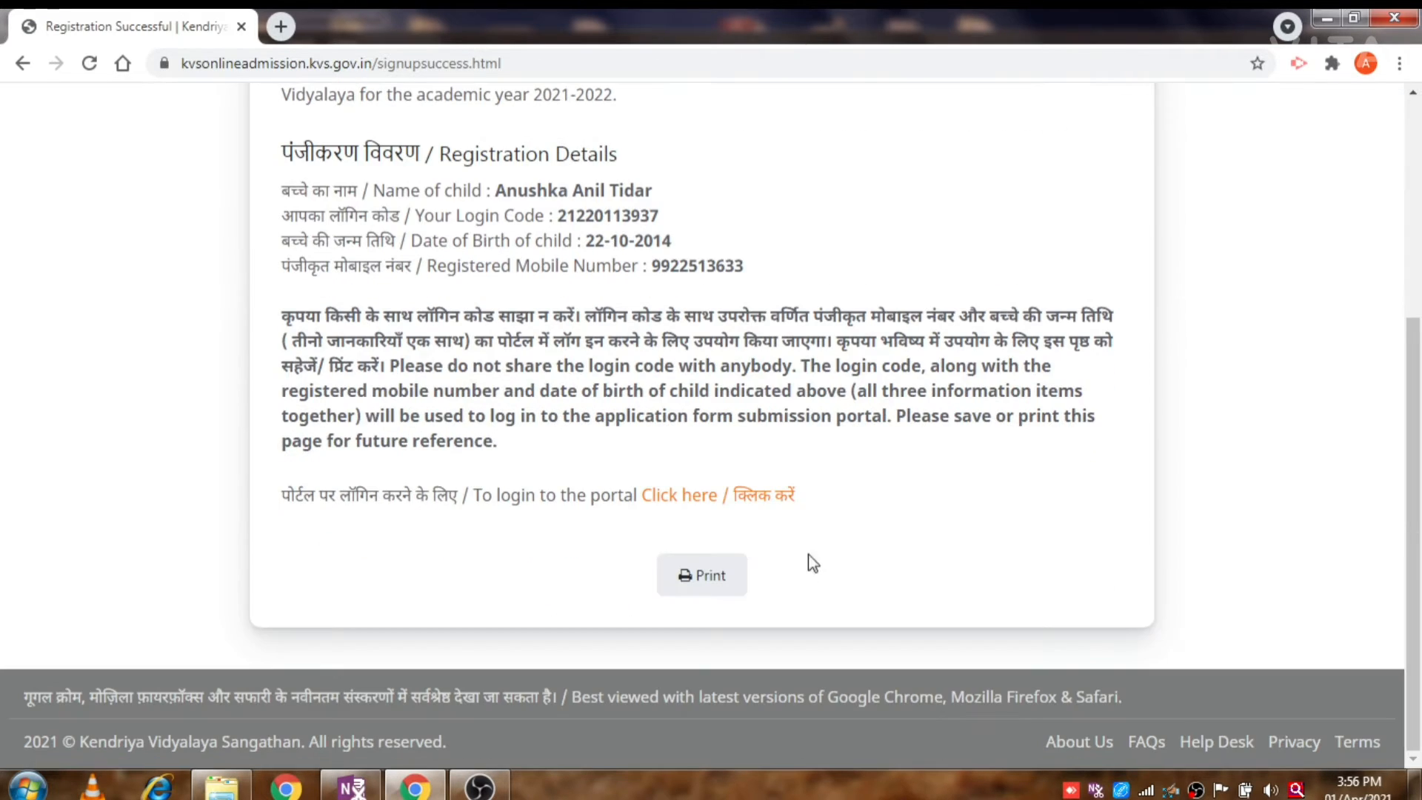
Print the registration success page to a PDF file with Save as PDF.
{"action": "left_click", "coordinate": [705, 579]}
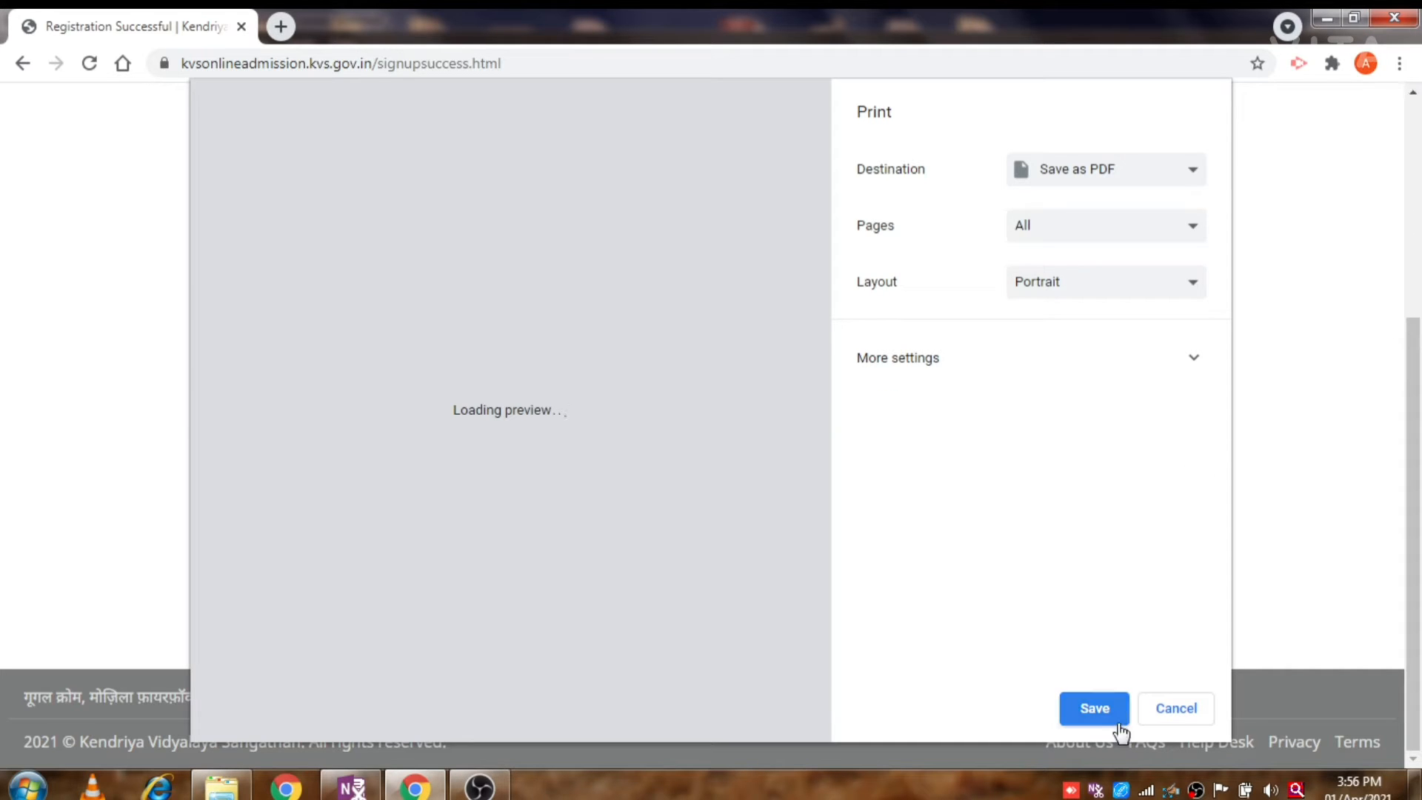
{"action": "left_click", "coordinate": [1090, 710]}
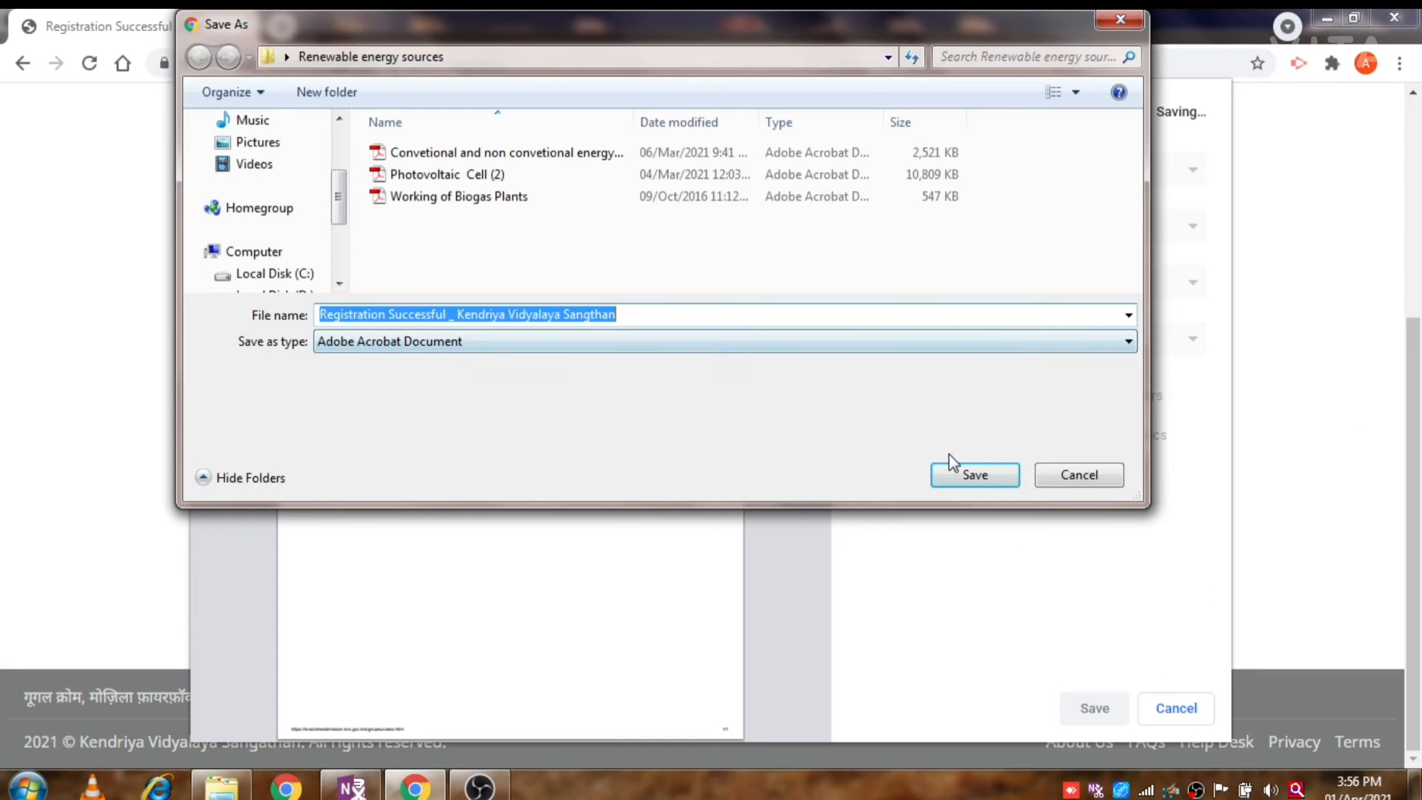
{"action": "left_click", "coordinate": [976, 476]}
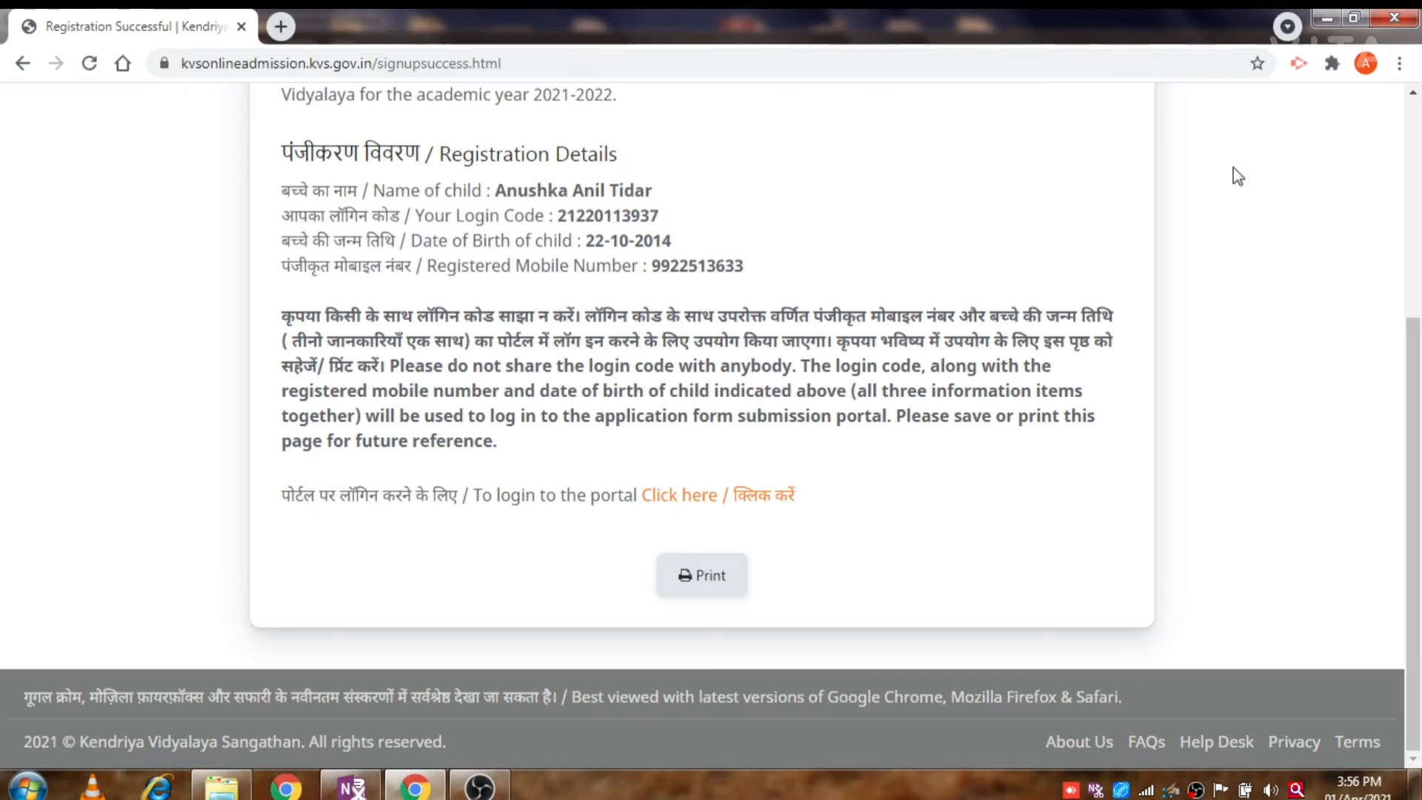
{"action": "scroll", "coordinate": [959, 425], "scroll_direction": "up", "scroll_amount": 4}
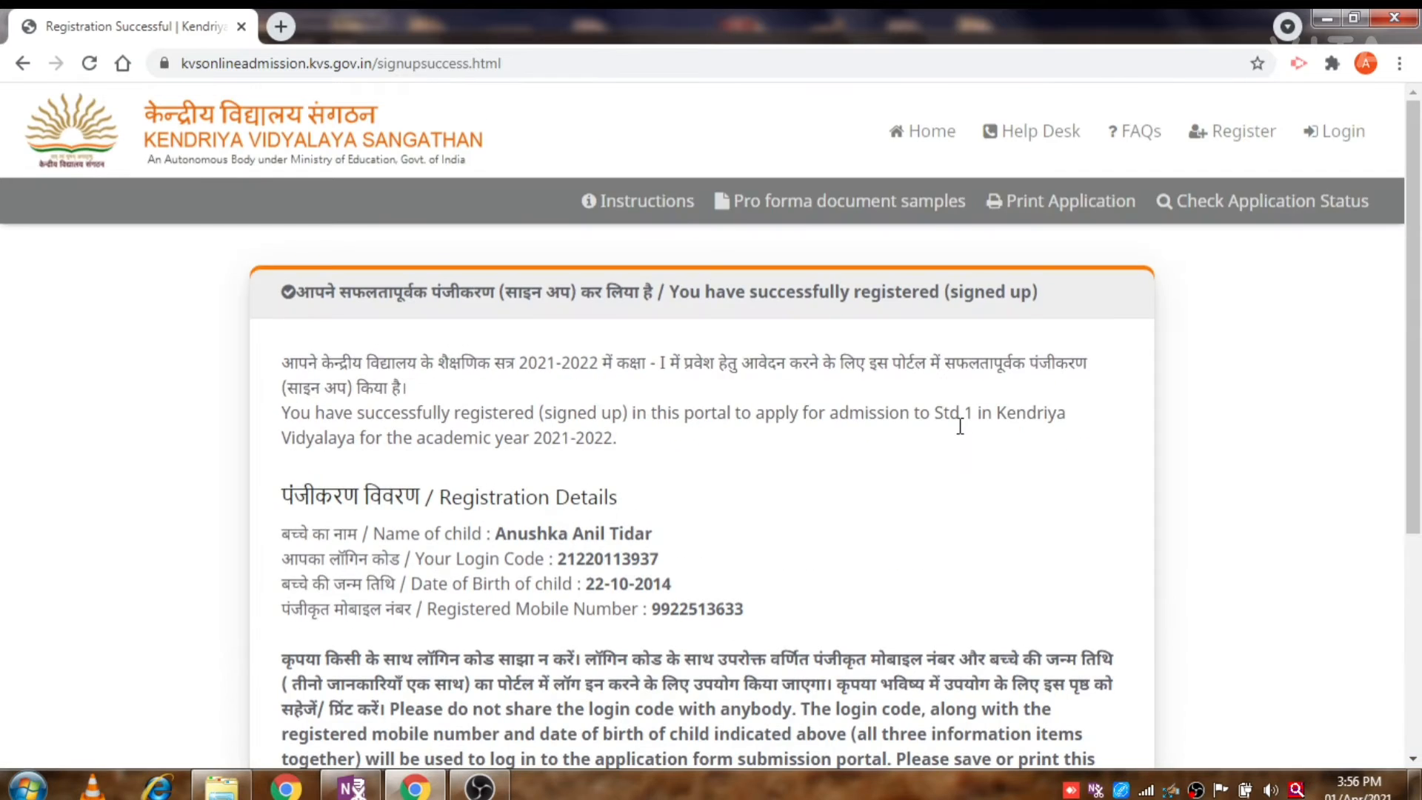
{"action": "scroll", "coordinate": [960, 425], "scroll_direction": "down", "scroll_amount": 4}
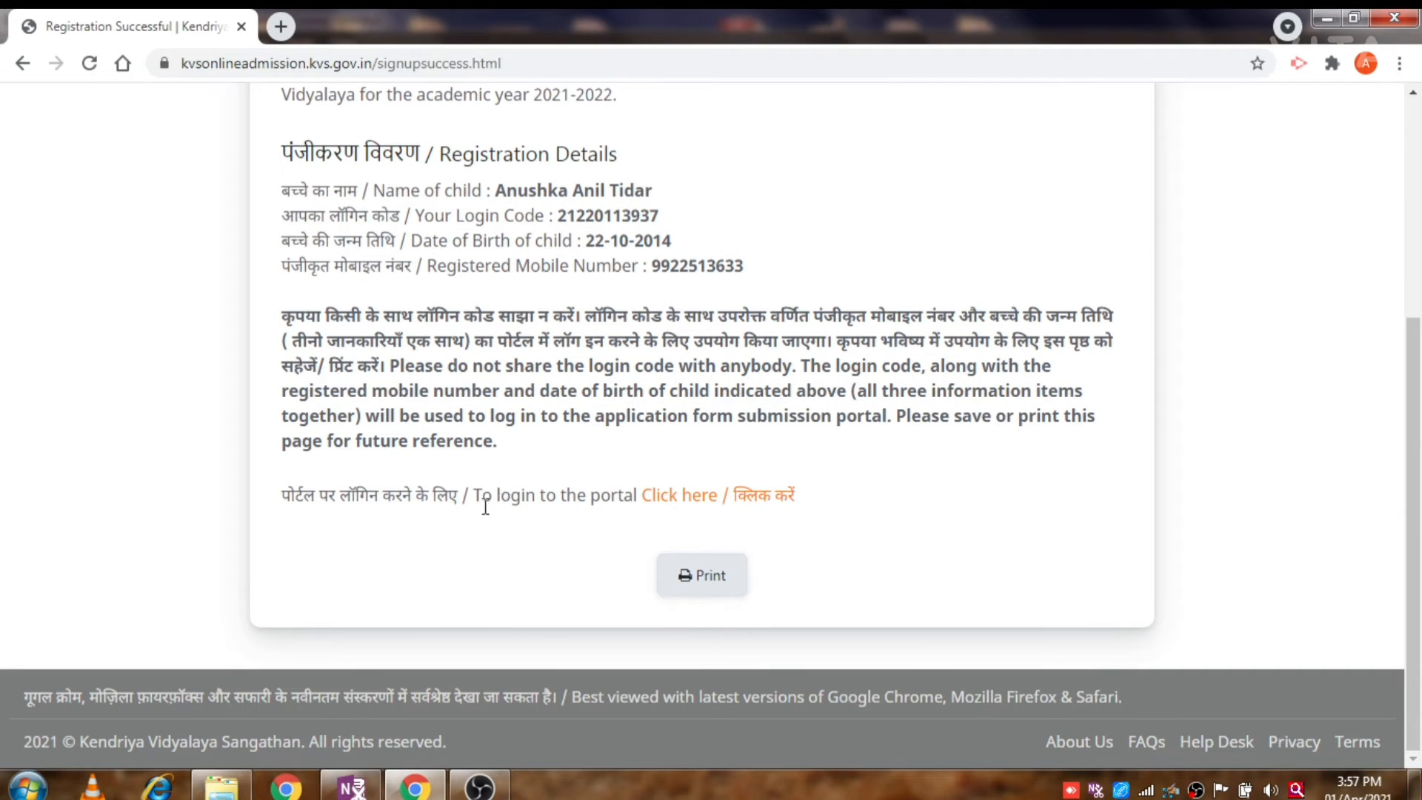
Go to the login page and enter the child's login code.
{"action": "left_click", "coordinate": [682, 500]}
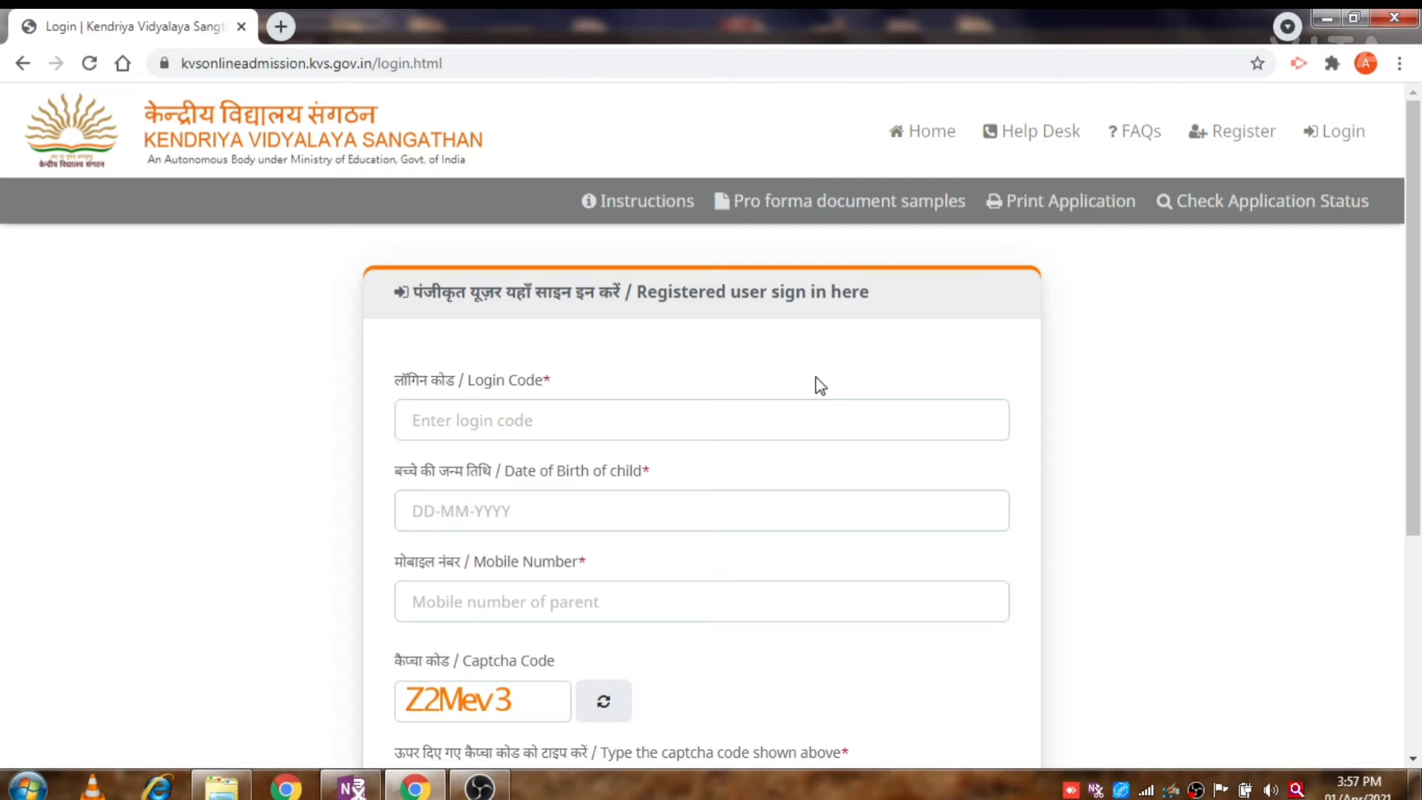
{"action": "left_click", "coordinate": [670, 426]}
{"action": "scroll", "coordinate": [670, 426], "scroll_direction": "down", "scroll_amount": 5}
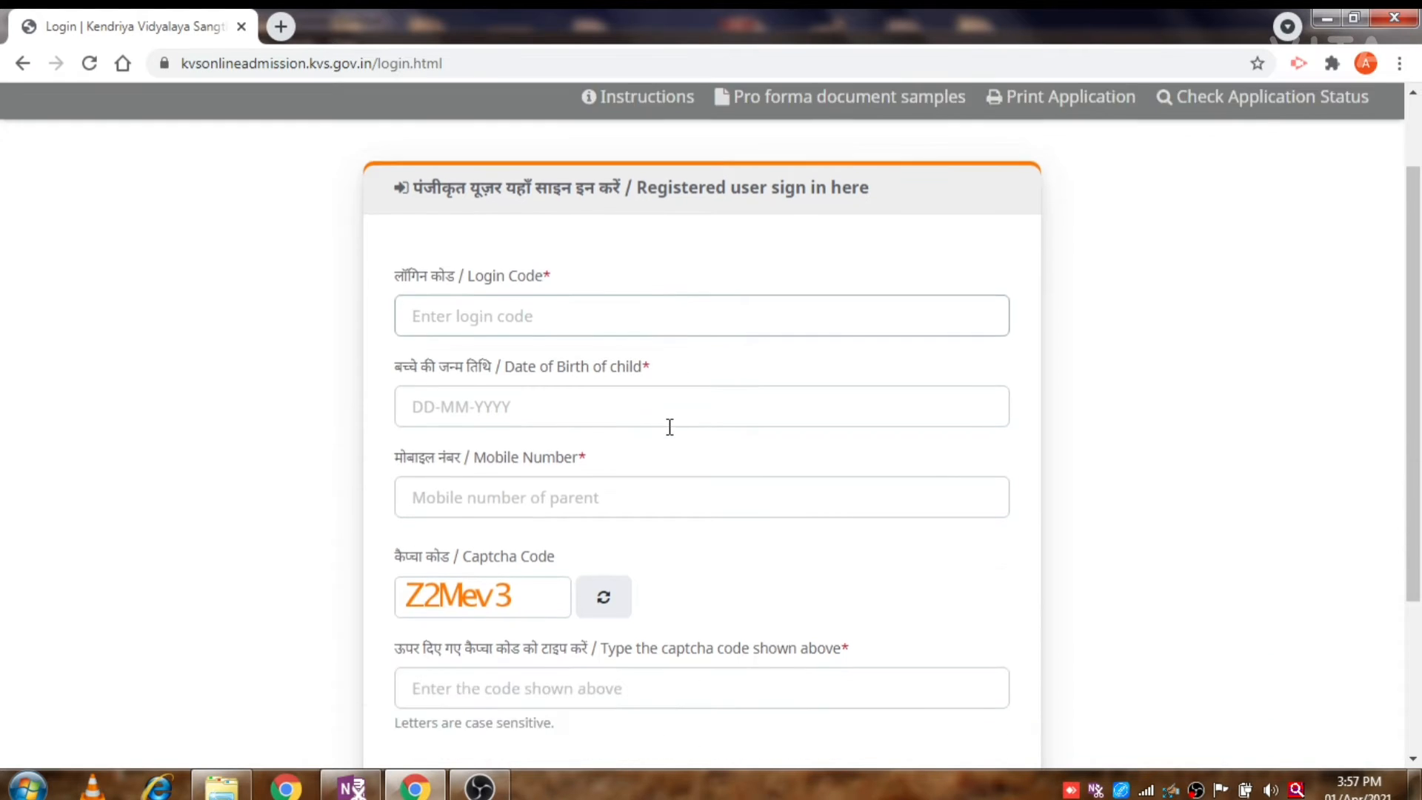
{"action": "scroll", "coordinate": [670, 427], "scroll_direction": "up", "scroll_amount": 4}
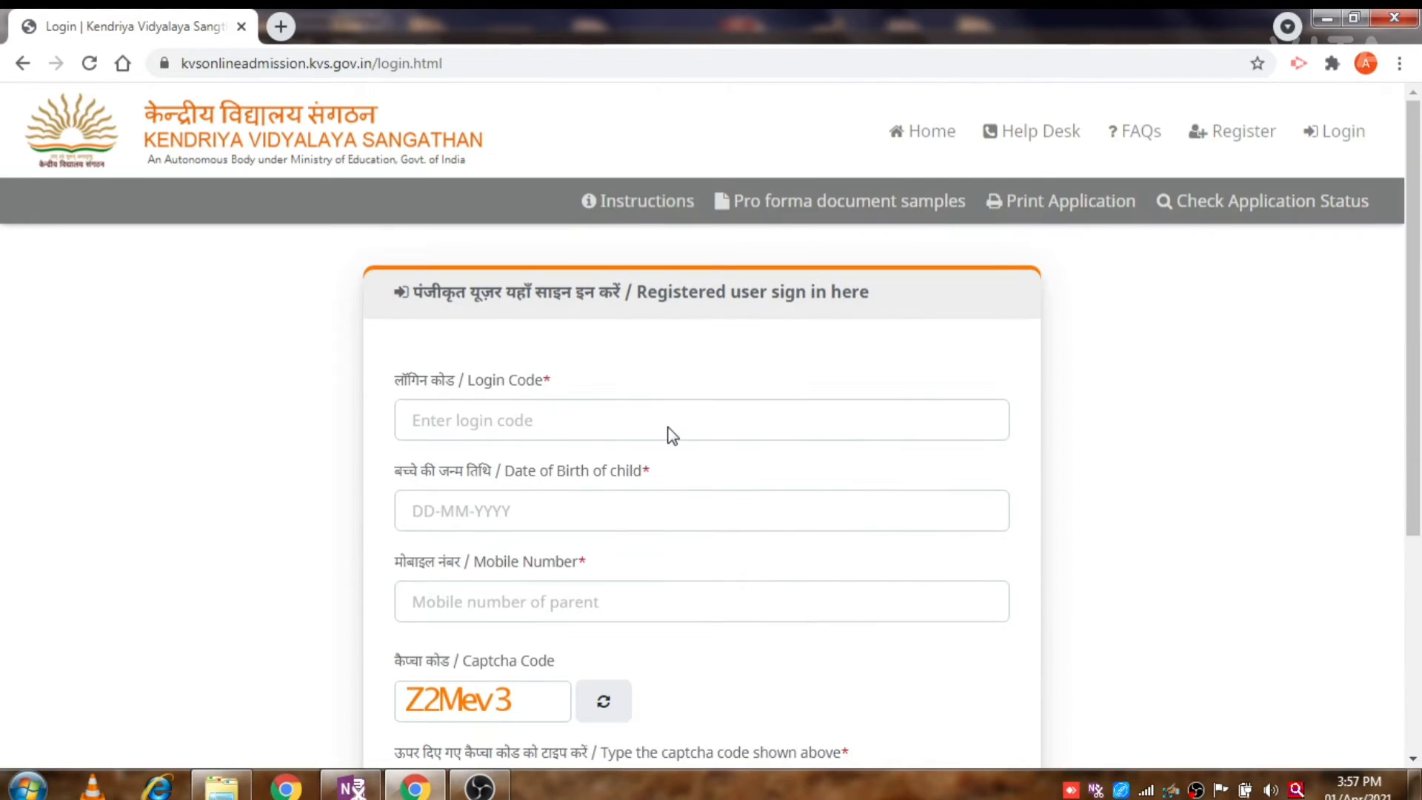
{"action": "scroll", "coordinate": [669, 427], "scroll_direction": "down", "scroll_amount": 1}
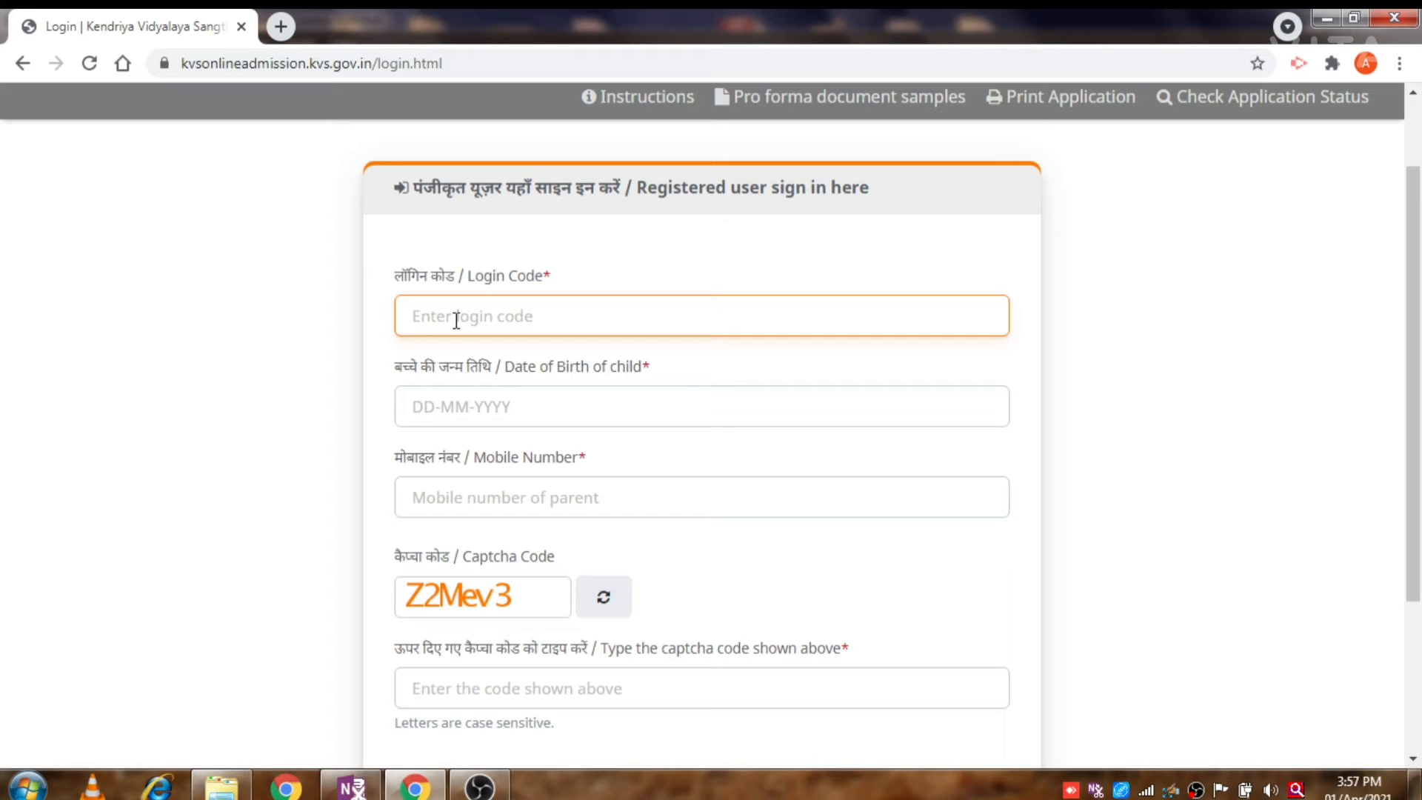
{"action": "left_click", "coordinate": [433, 405]}
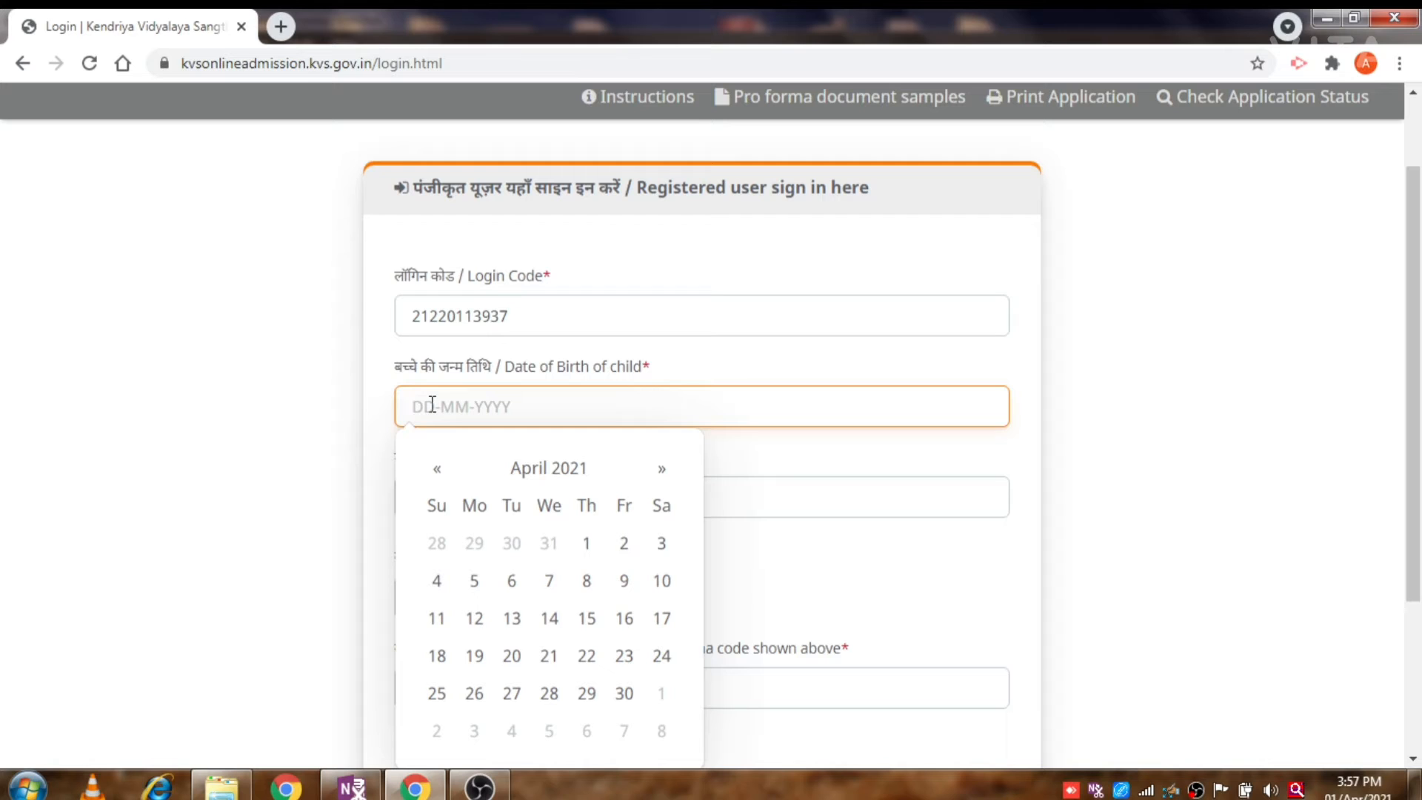
{"action": "left_click", "coordinate": [529, 475]}
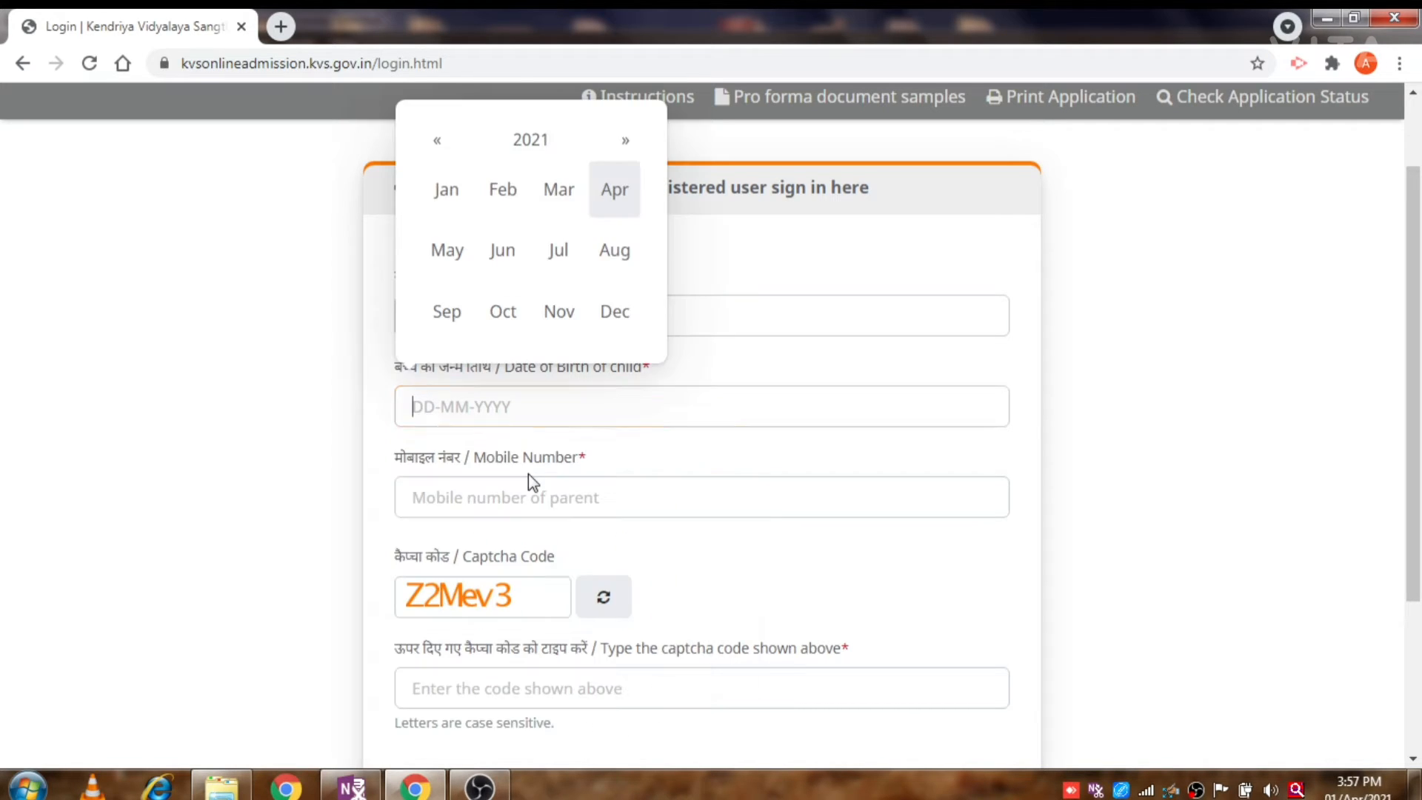
{"action": "left_click", "coordinate": [445, 146]}
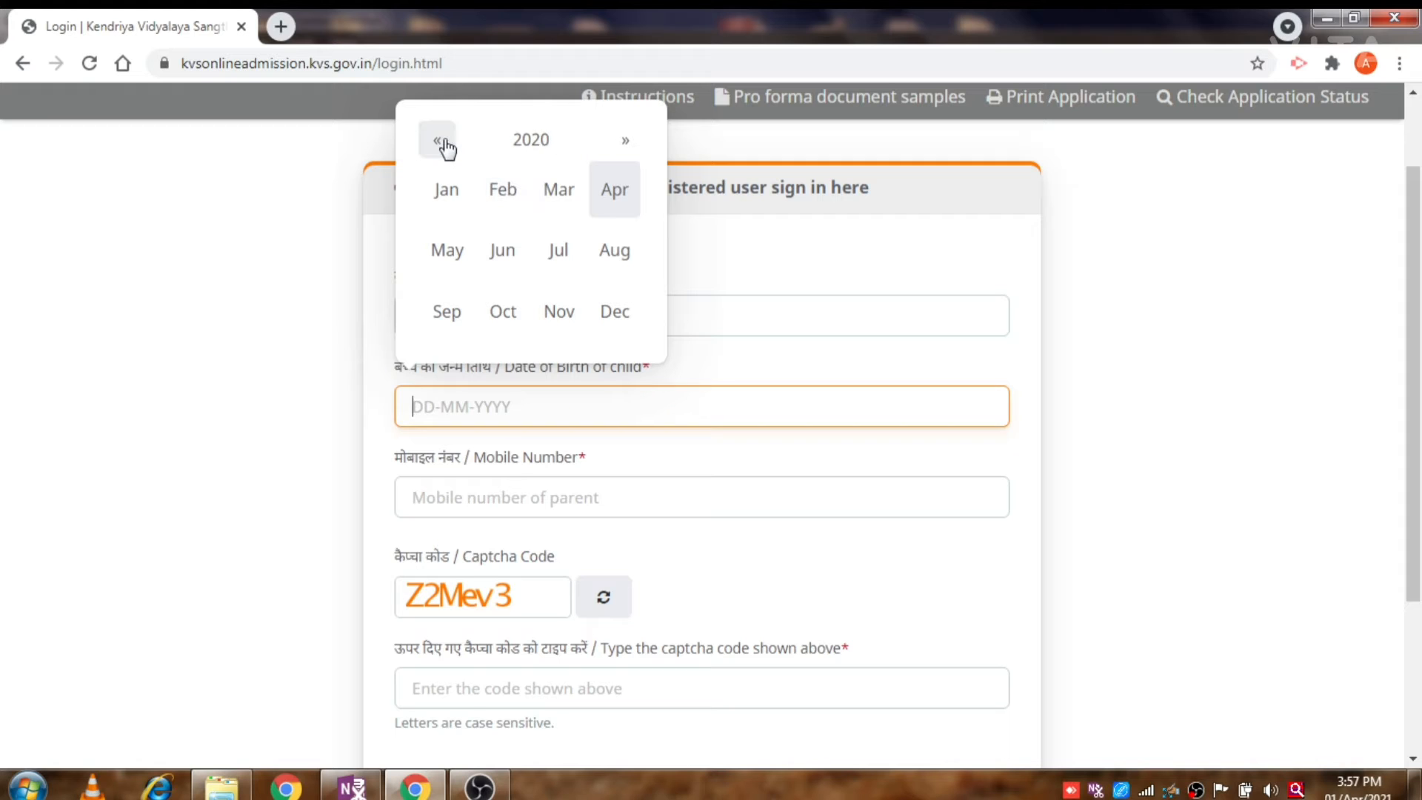
{"action": "left_click", "coordinate": [445, 146]}
{"action": "left_click", "coordinate": [446, 146]}
{"action": "left_click", "coordinate": [445, 146]}
{"action": "left_click", "coordinate": [445, 146]}
{"action": "left_click", "coordinate": [445, 146]}
{"action": "left_click", "coordinate": [445, 146]}
{"action": "left_click", "coordinate": [514, 322]}
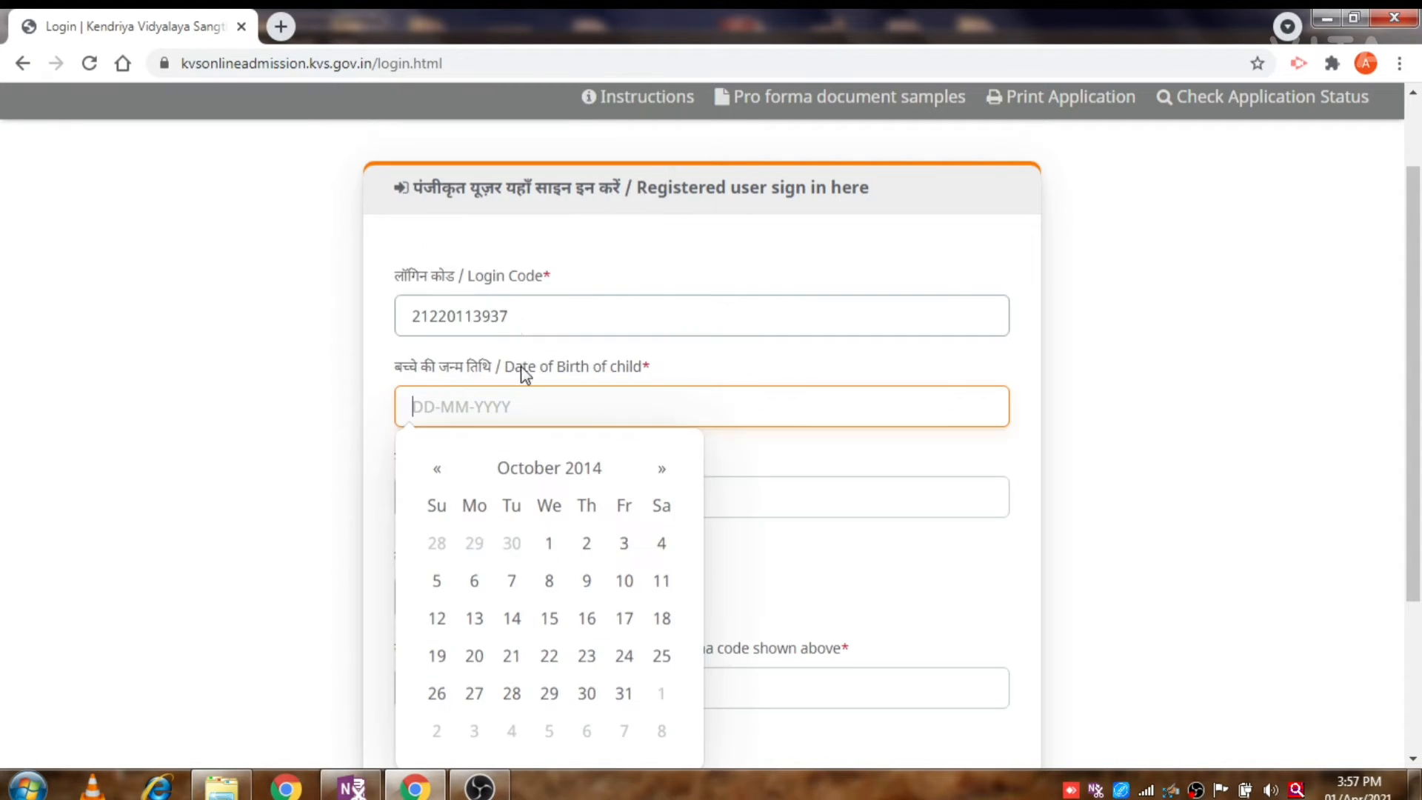
{"action": "left_click", "coordinate": [547, 659]}
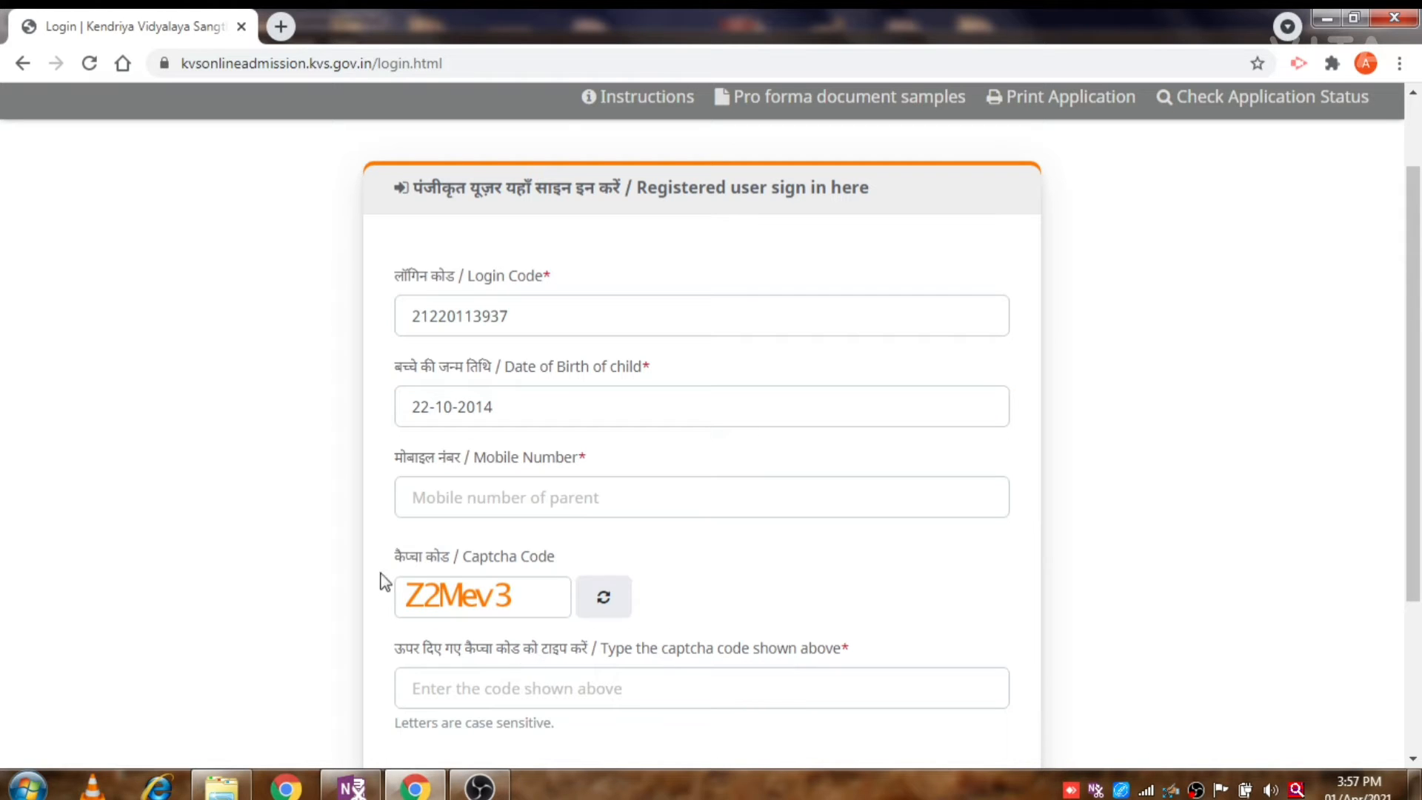
Enter the parent's mobile number and the displayed captcha code.
{"action": "left_click", "coordinate": [452, 498]}
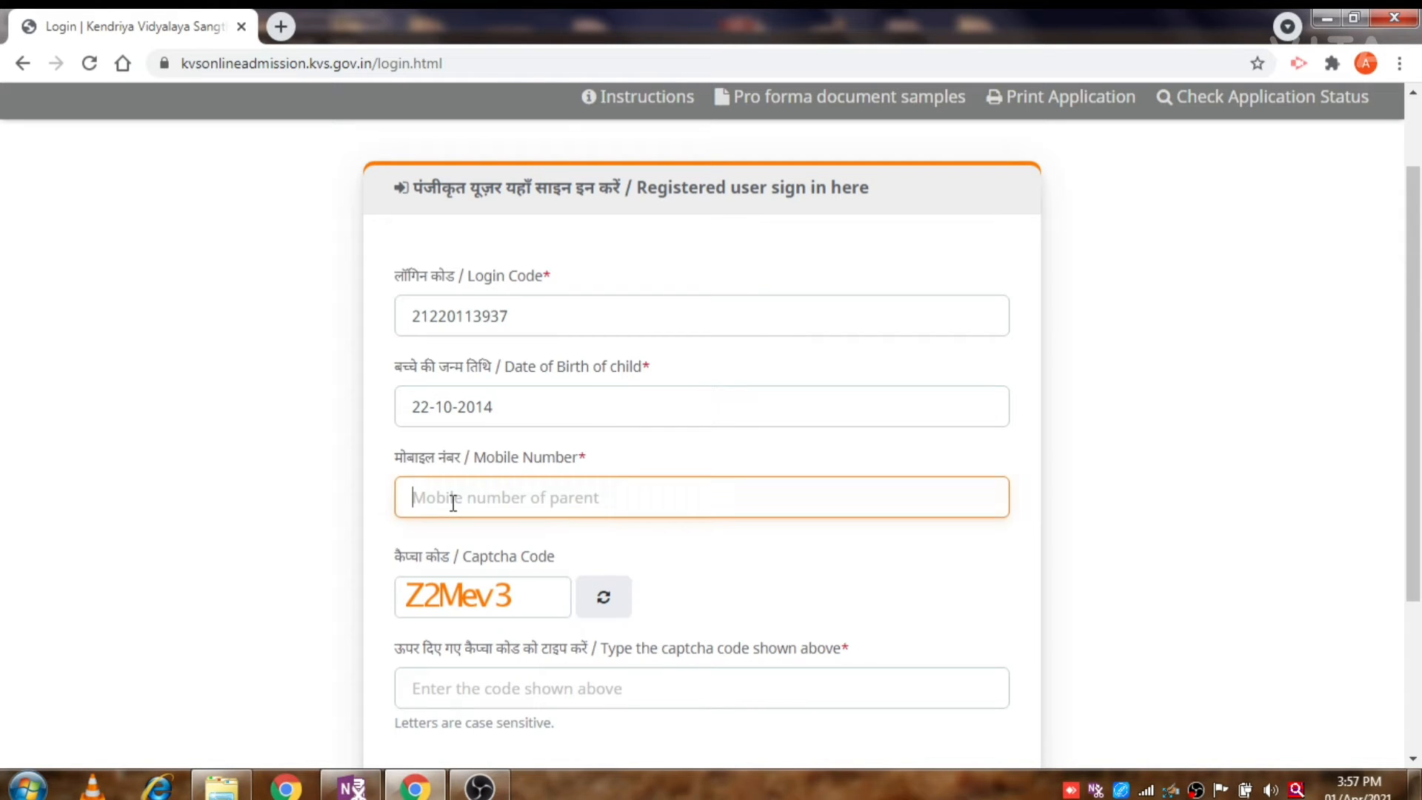
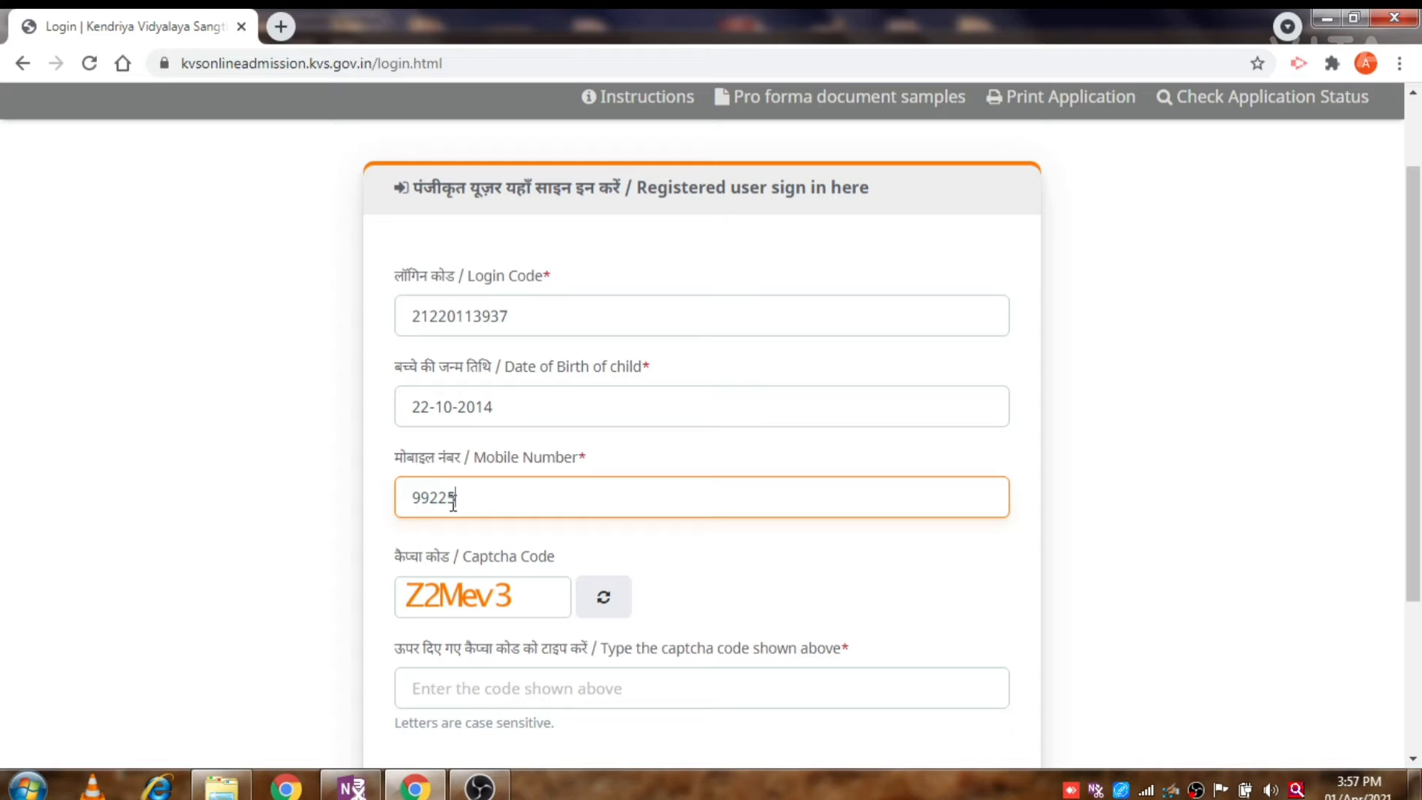
{"action": "left_click", "coordinate": [454, 695]}
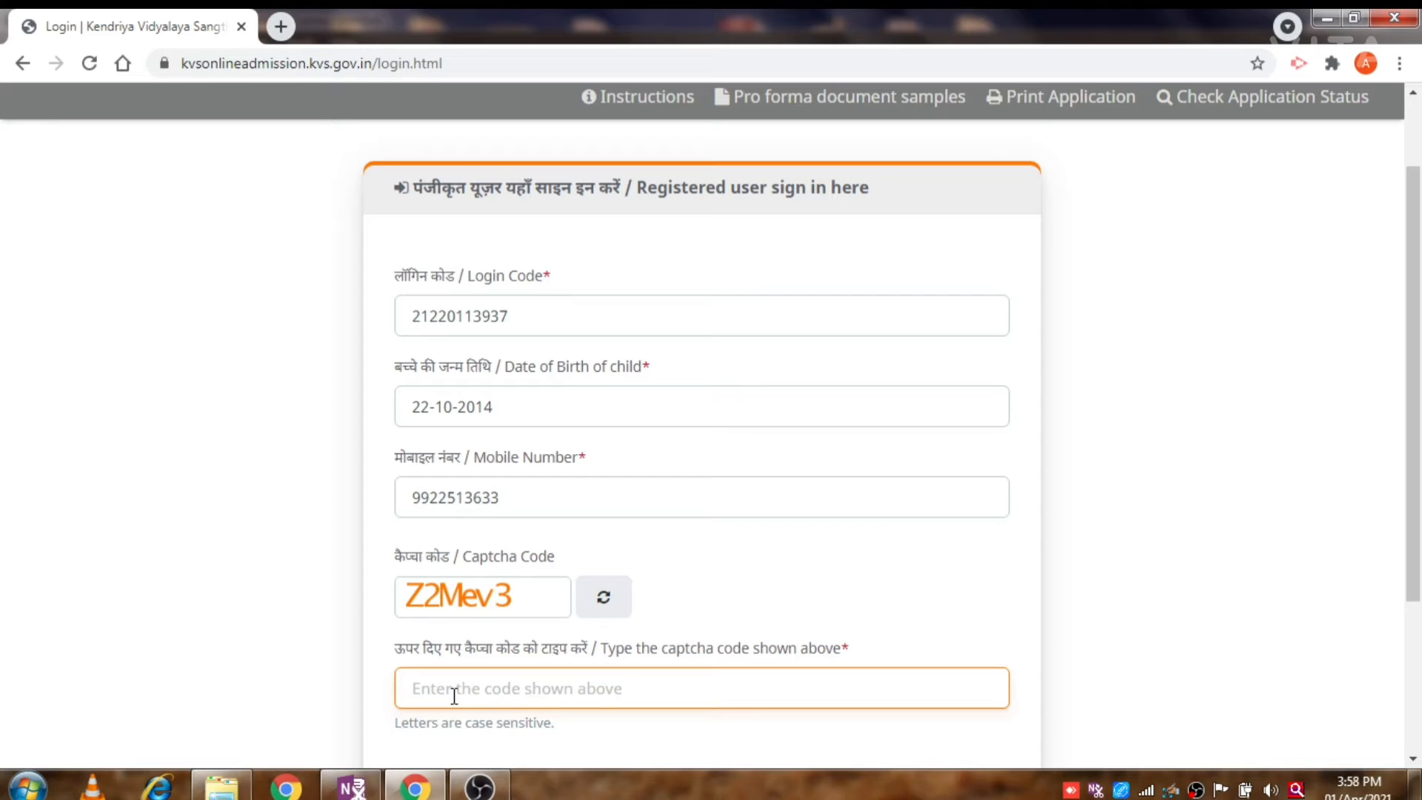
{"action": "type", "text": "Z"}
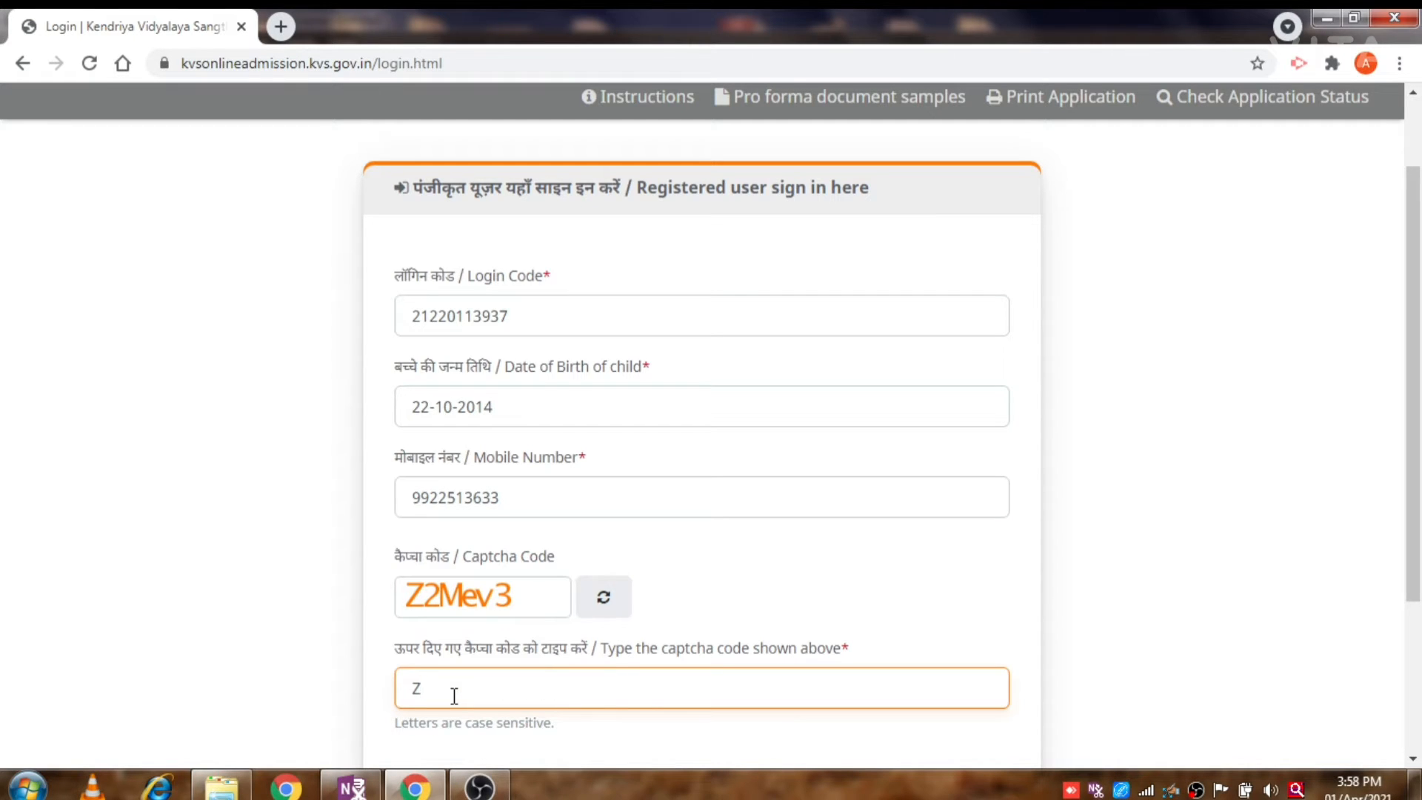
{"action": "type", "text": "2Mev3"}
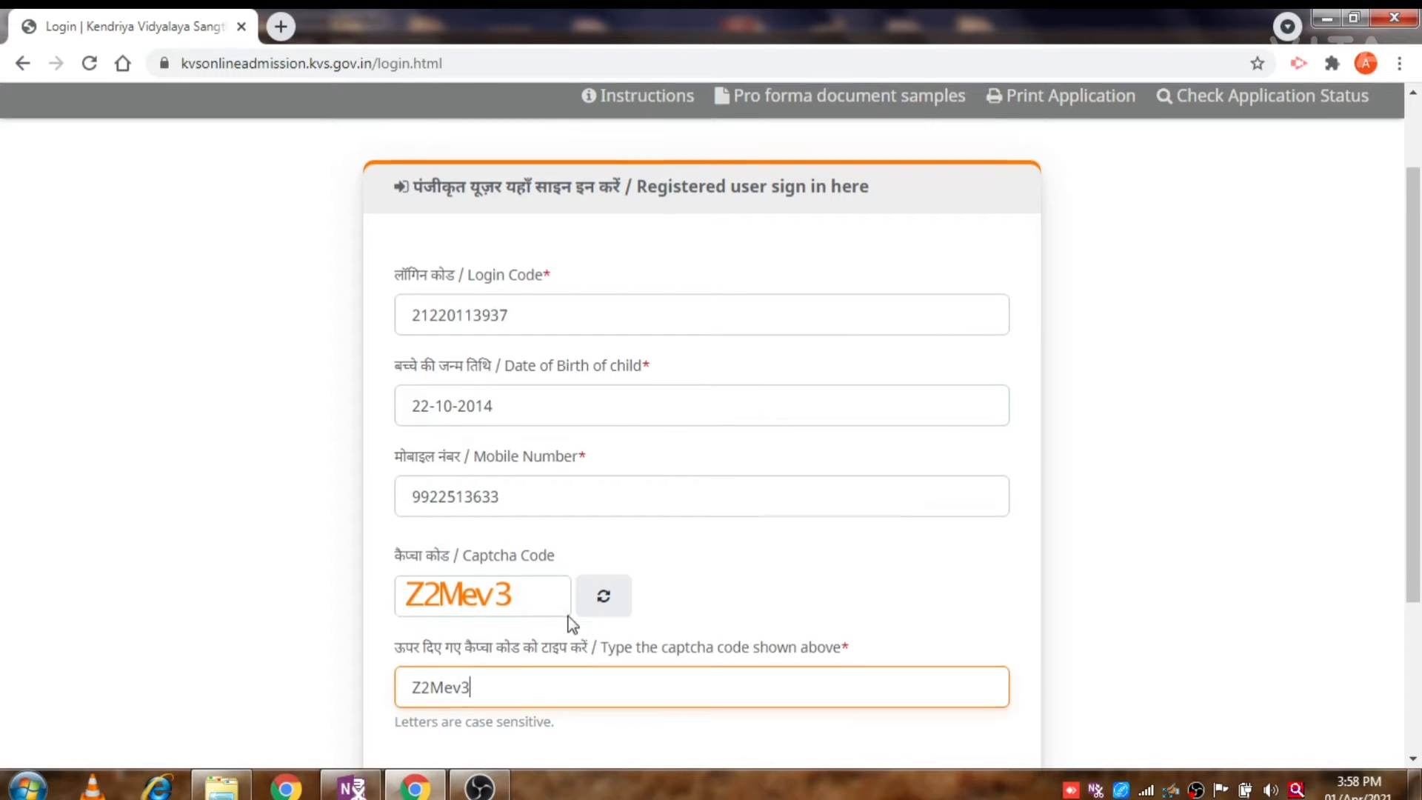
{"action": "scroll", "coordinate": [568, 620], "scroll_direction": "down", "scroll_amount": 3}
Log in and set the child's gender to Female on Basic Information.
{"action": "left_click", "coordinate": [867, 592]}
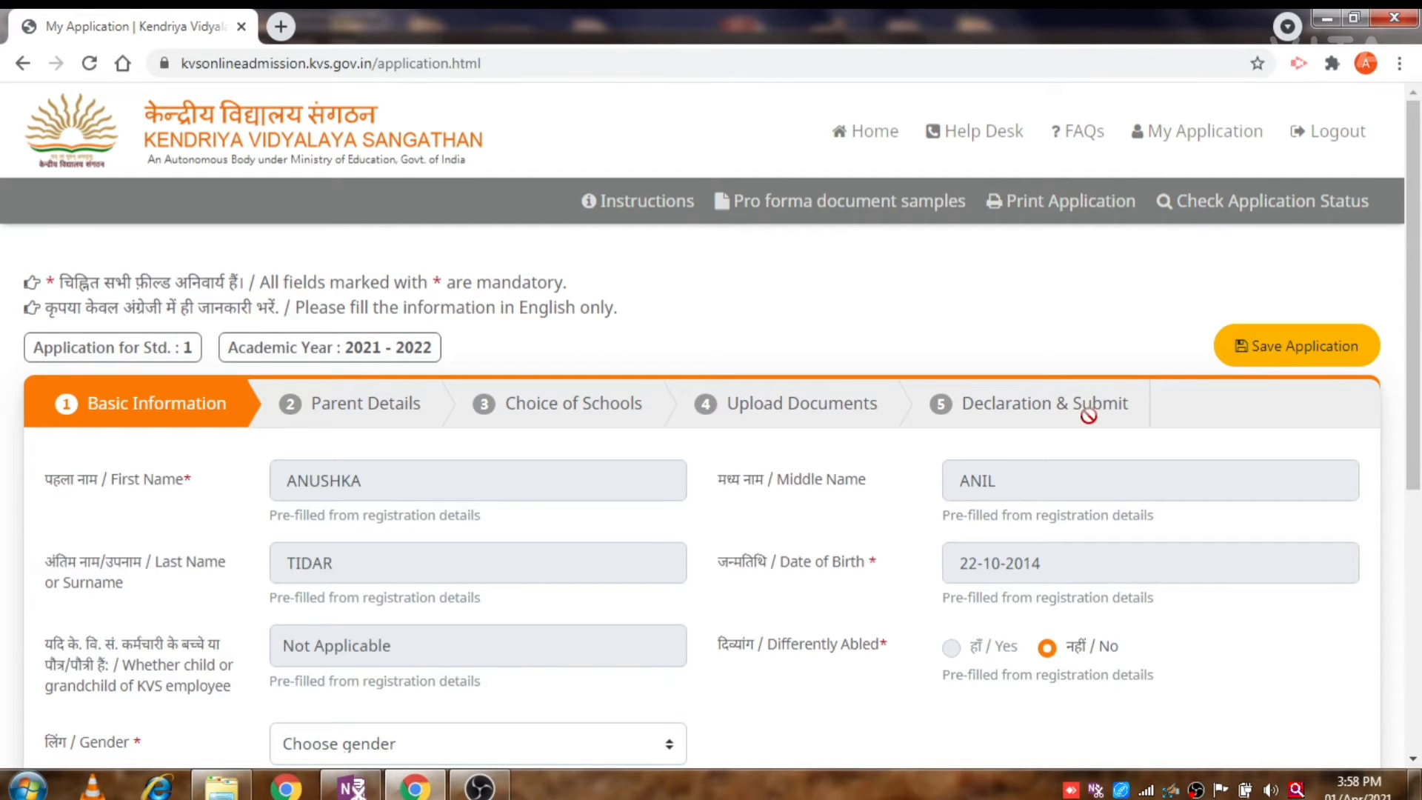
{"action": "scroll", "coordinate": [566, 482], "scroll_direction": "down", "scroll_amount": 2}
{"action": "scroll", "coordinate": [566, 483], "scroll_direction": "down", "scroll_amount": 1}
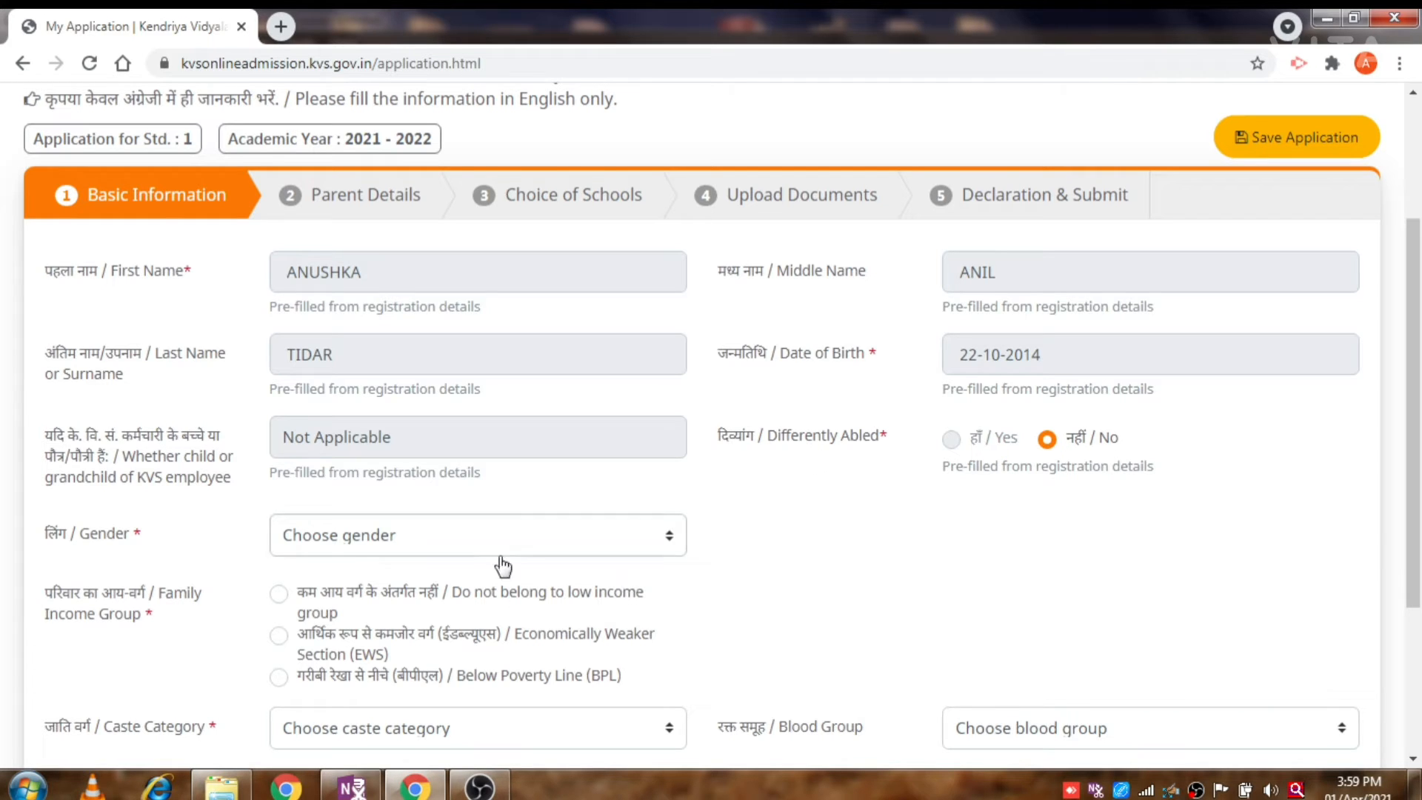
{"action": "left_click", "coordinate": [548, 537]}
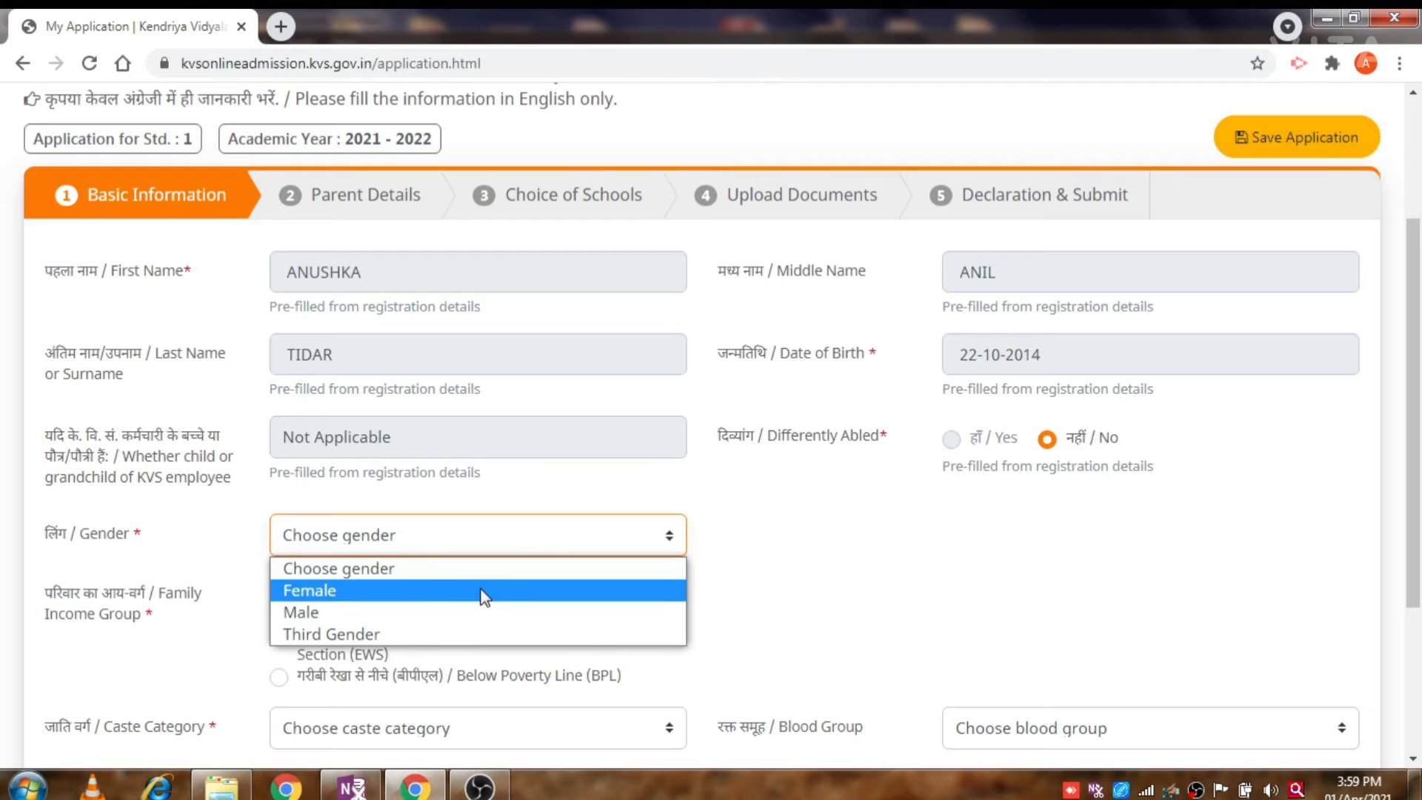
{"action": "left_click", "coordinate": [483, 591]}
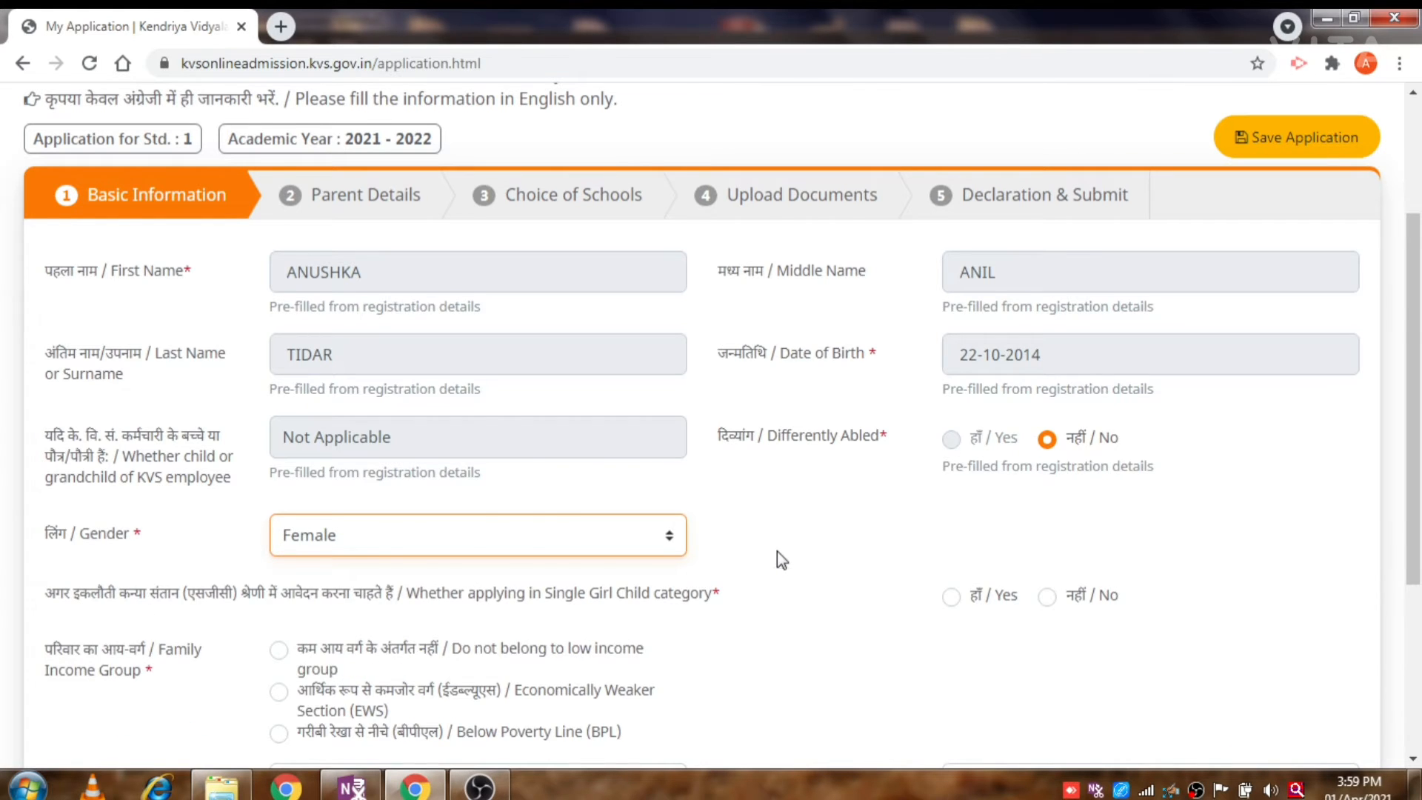
Mark Single Girl Child Yes, twin/triplet No, and 'Do not belong to low income group'.
{"action": "scroll", "coordinate": [777, 551], "scroll_direction": "down", "scroll_amount": 3}
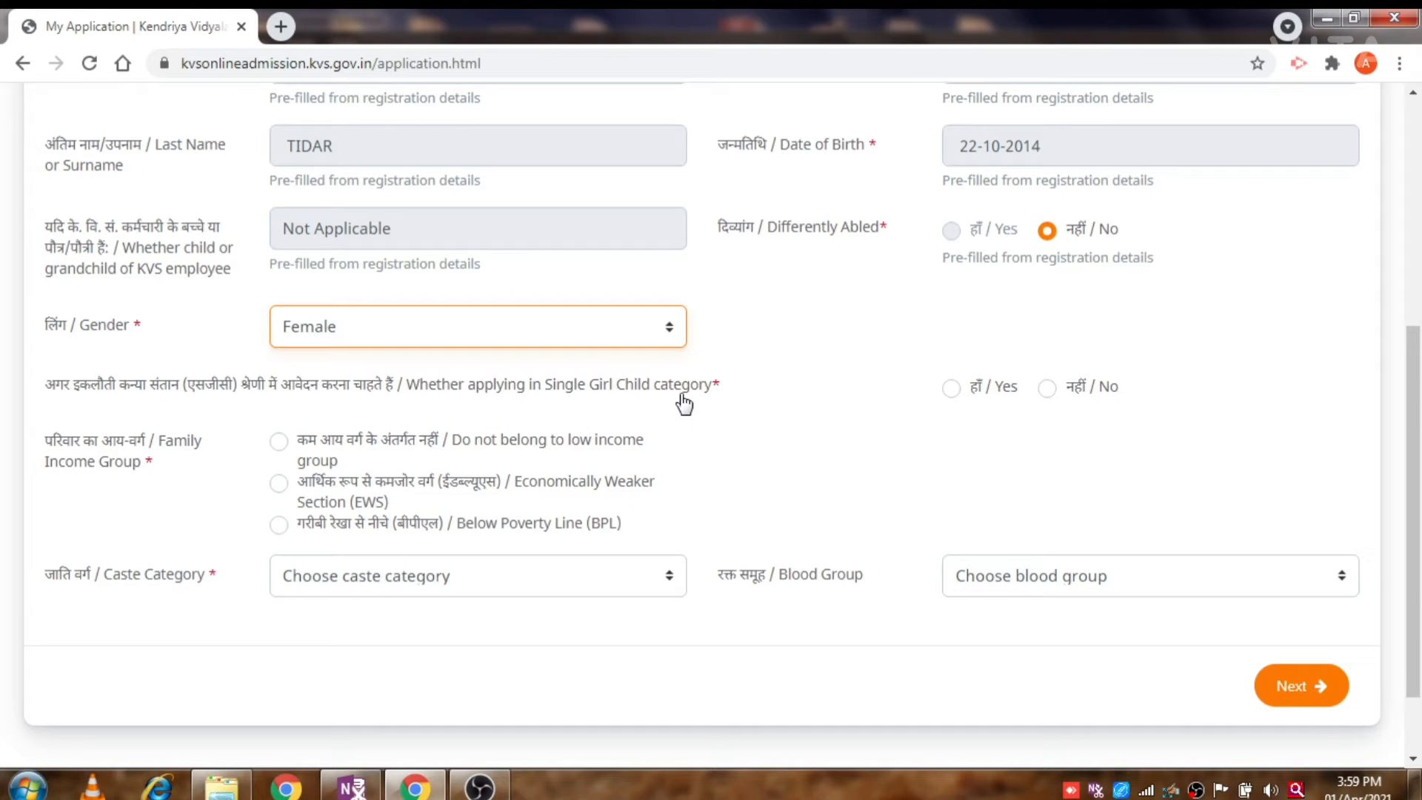
{"action": "left_click", "coordinate": [950, 387]}
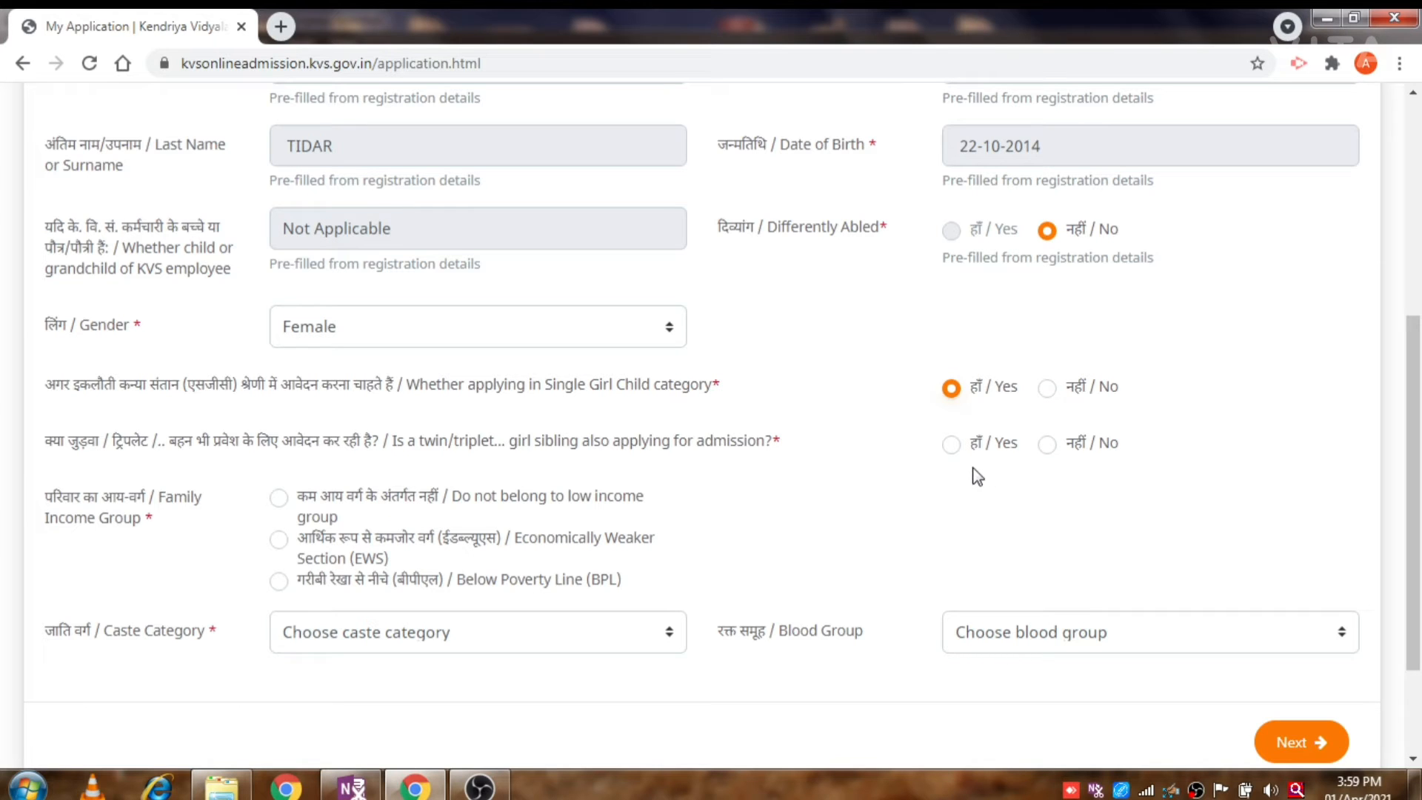
{"action": "left_click", "coordinate": [1049, 446]}
{"action": "scroll", "coordinate": [1000, 482], "scroll_direction": "down", "scroll_amount": 2}
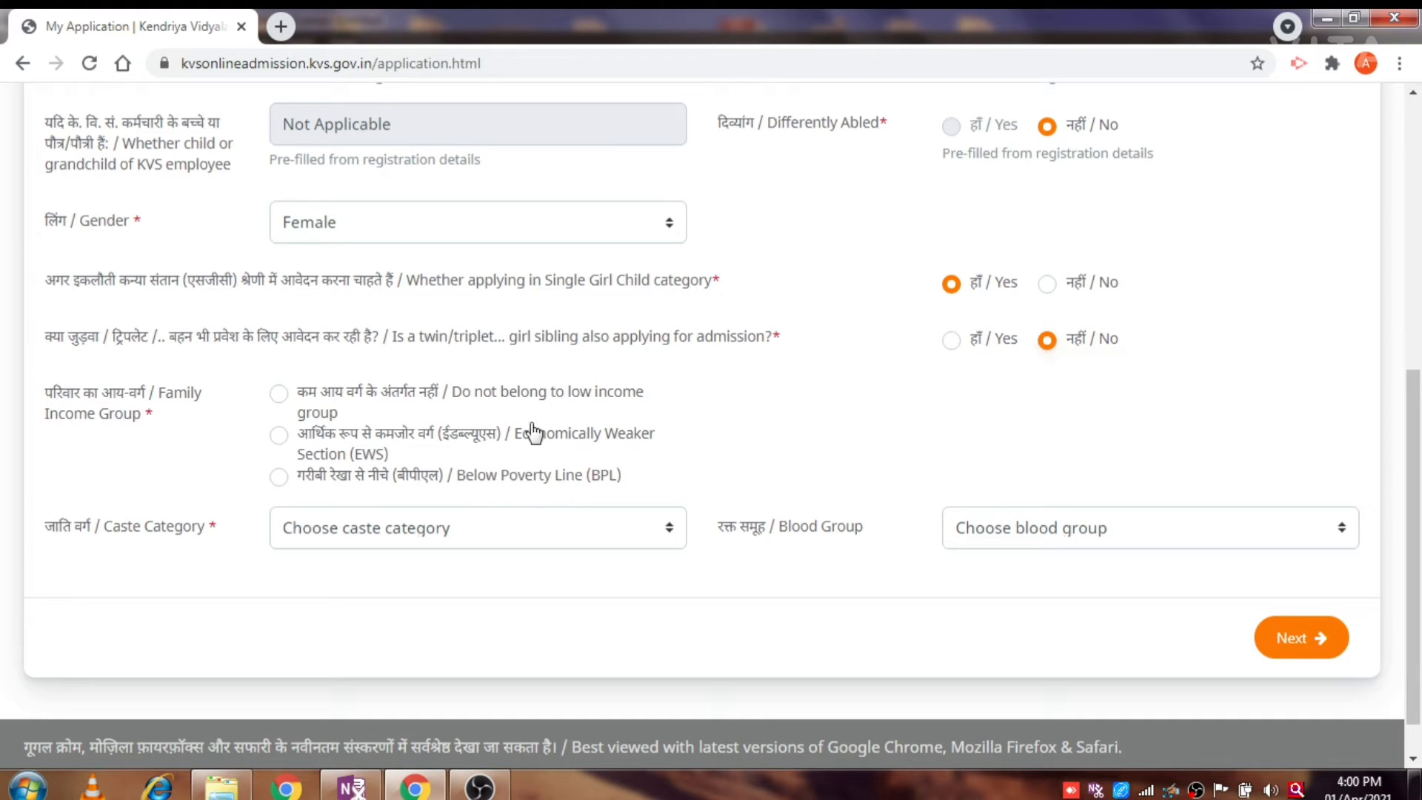
{"action": "left_click", "coordinate": [279, 394]}
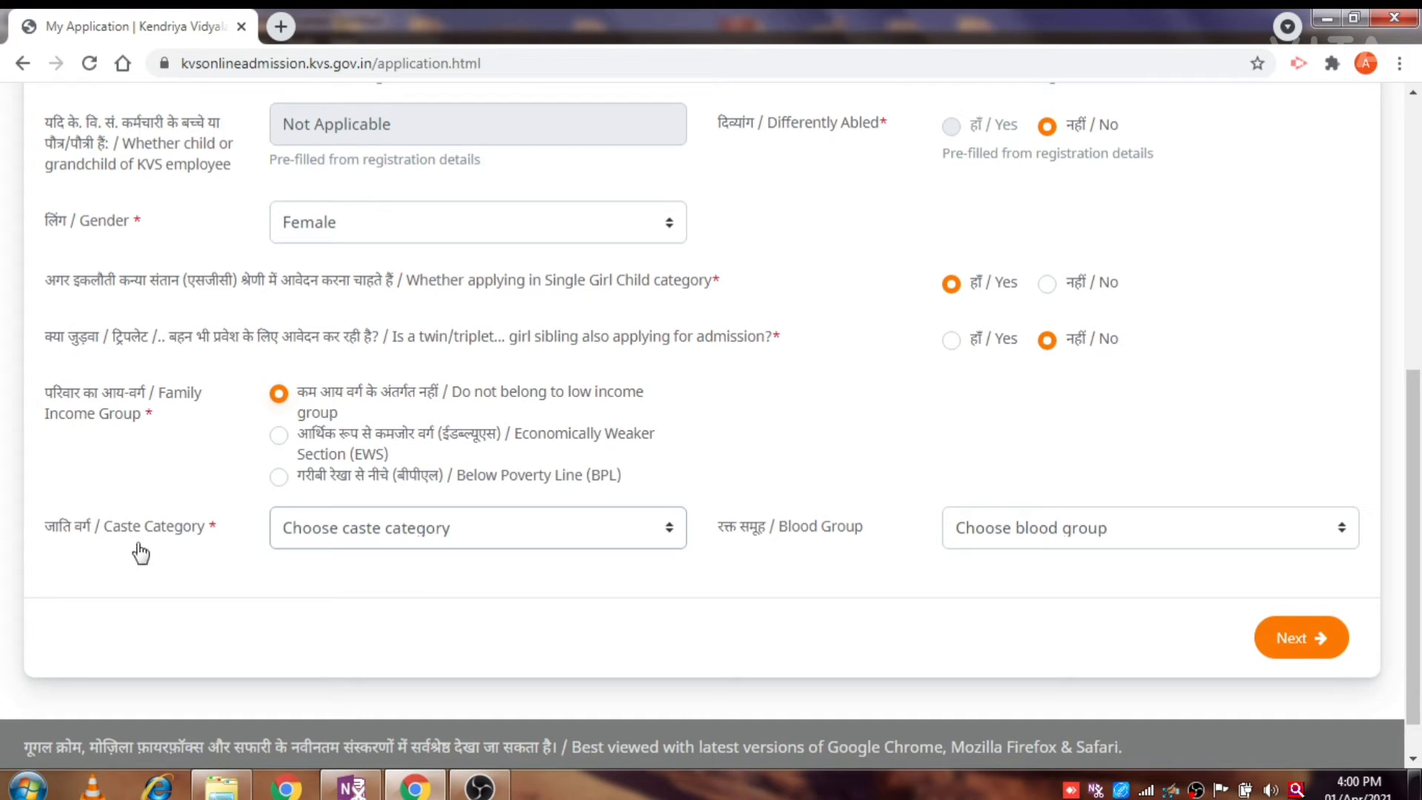
Choose caste OBC (Non-Creamy Layer) and blood group A +ve, then go to Parent Details.
{"action": "left_click", "coordinate": [631, 528]}
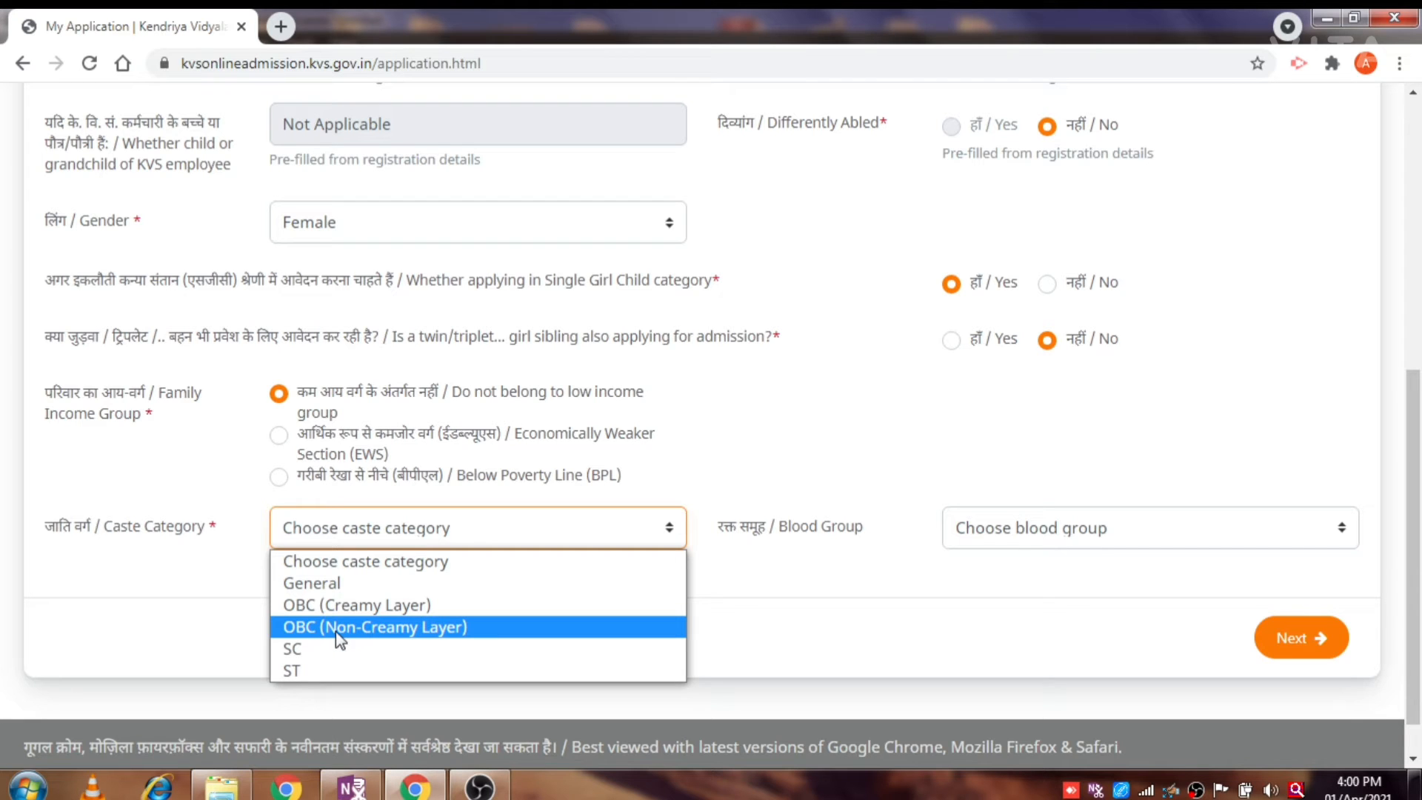
{"action": "left_click", "coordinate": [417, 629]}
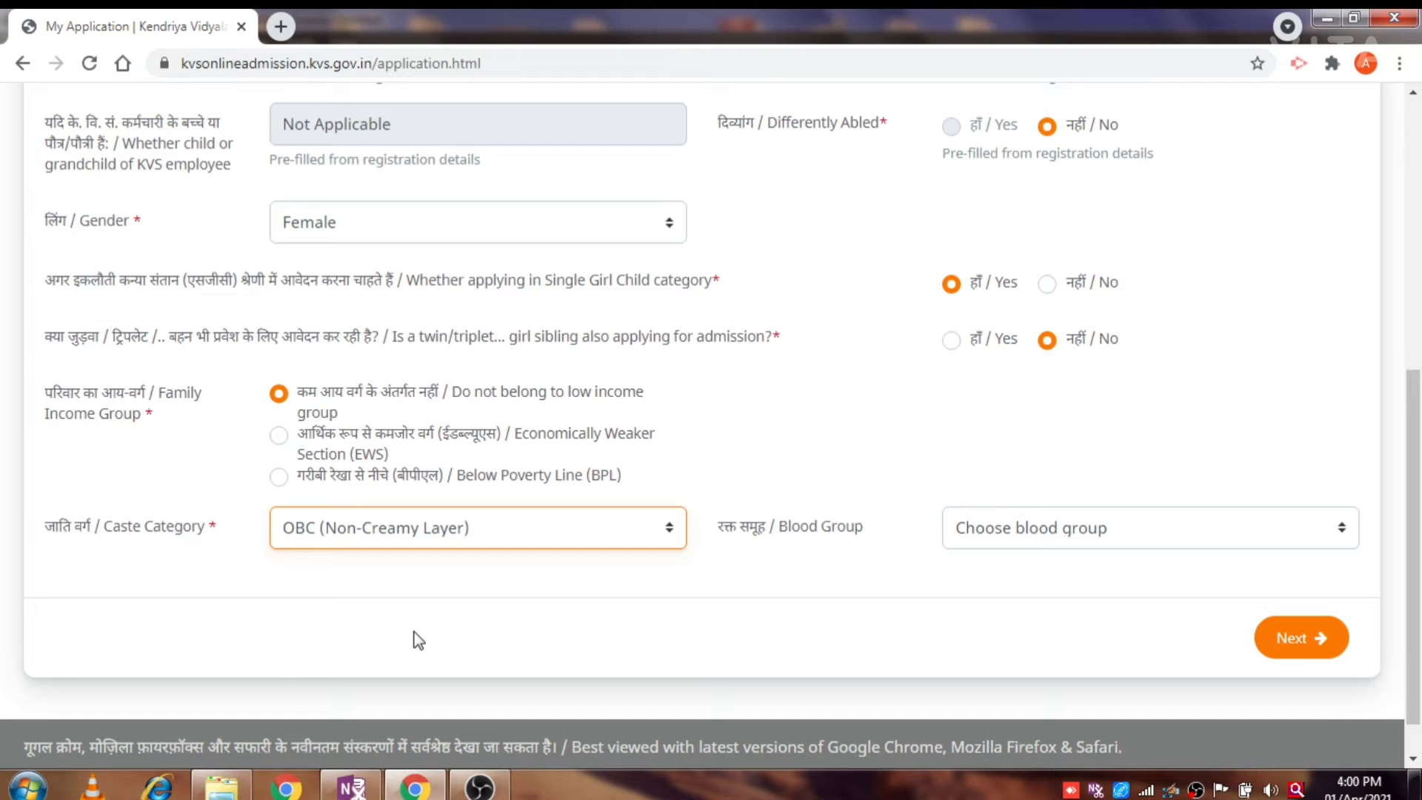
{"action": "left_click", "coordinate": [1097, 525]}
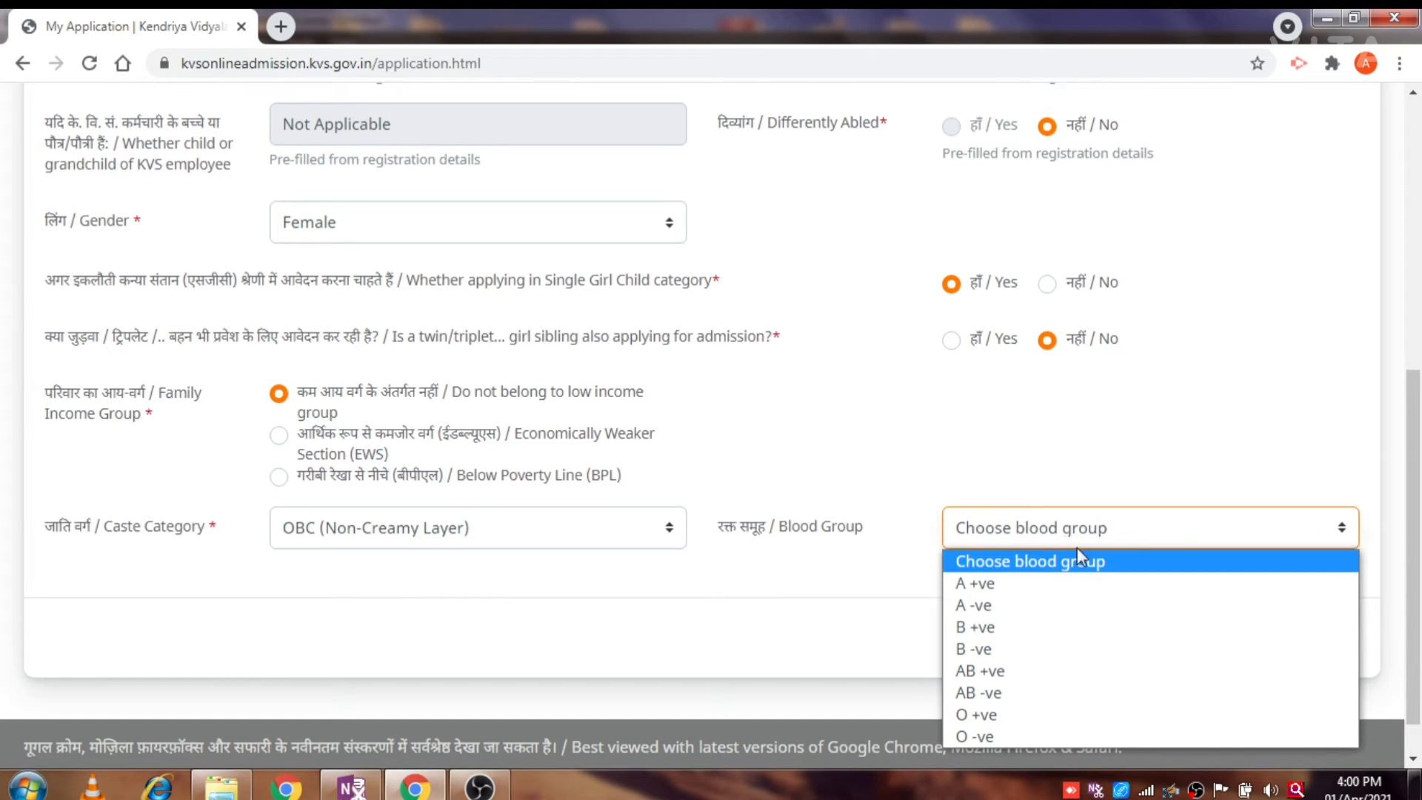
{"action": "left_click", "coordinate": [1056, 585]}
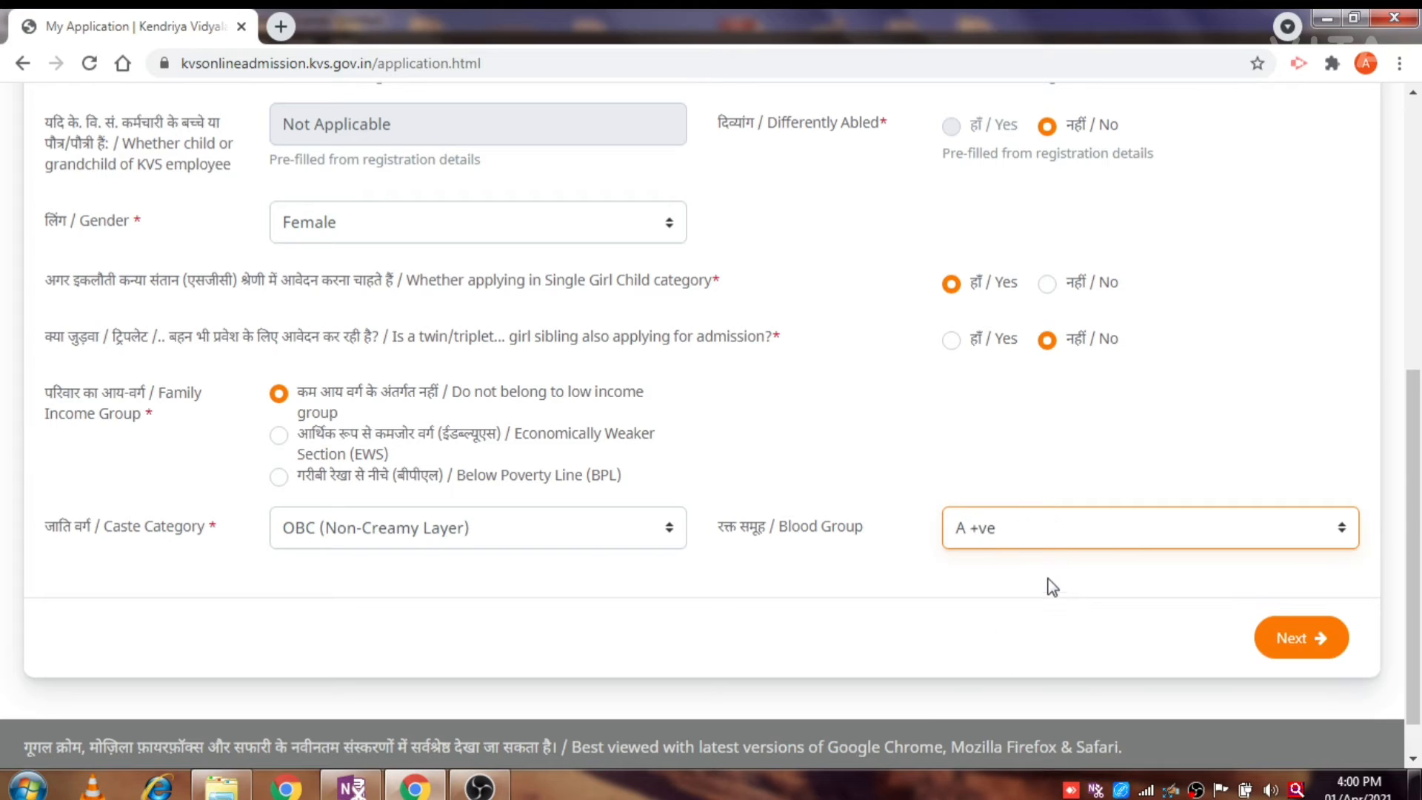
{"action": "left_click", "coordinate": [1055, 535]}
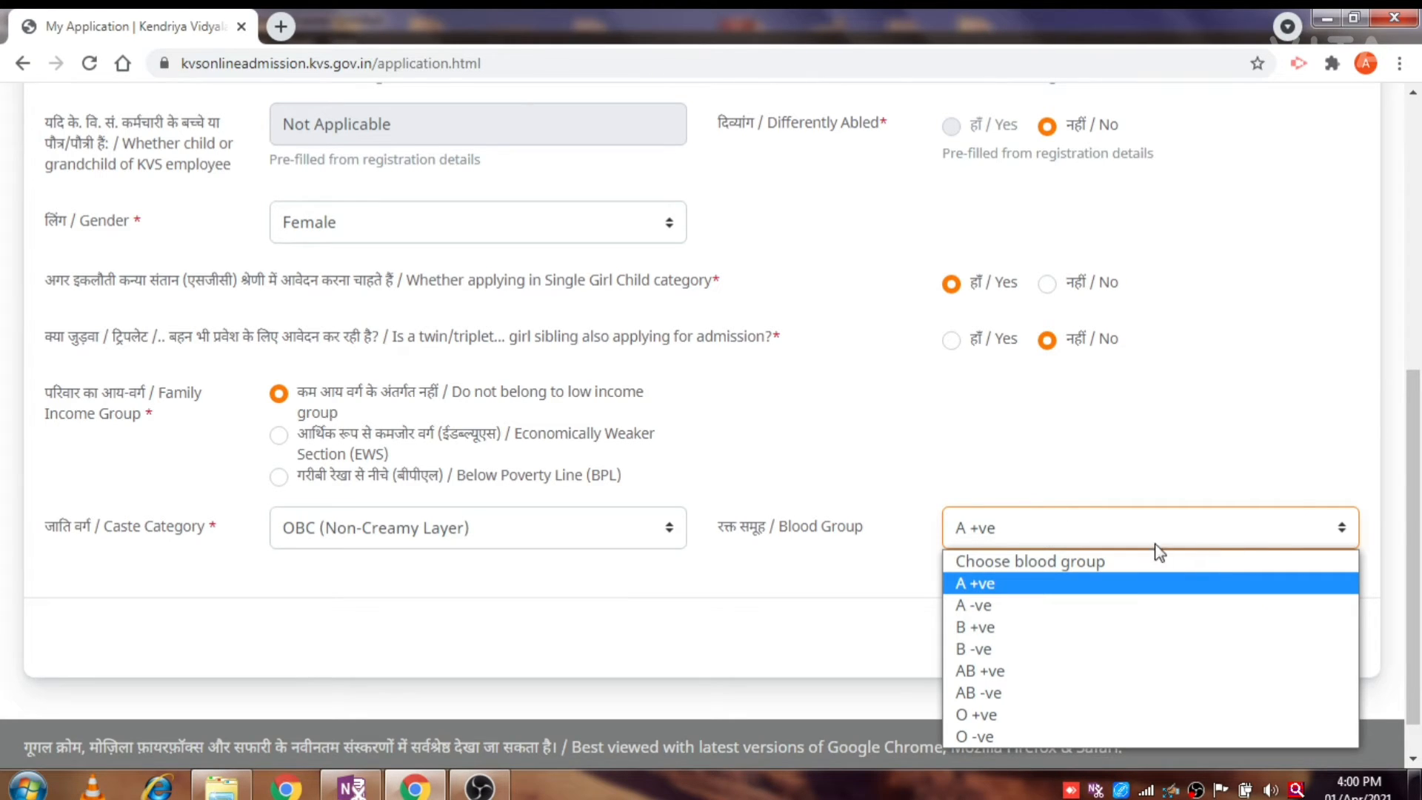
{"action": "left_click", "coordinate": [932, 583]}
{"action": "left_click", "coordinate": [931, 582]}
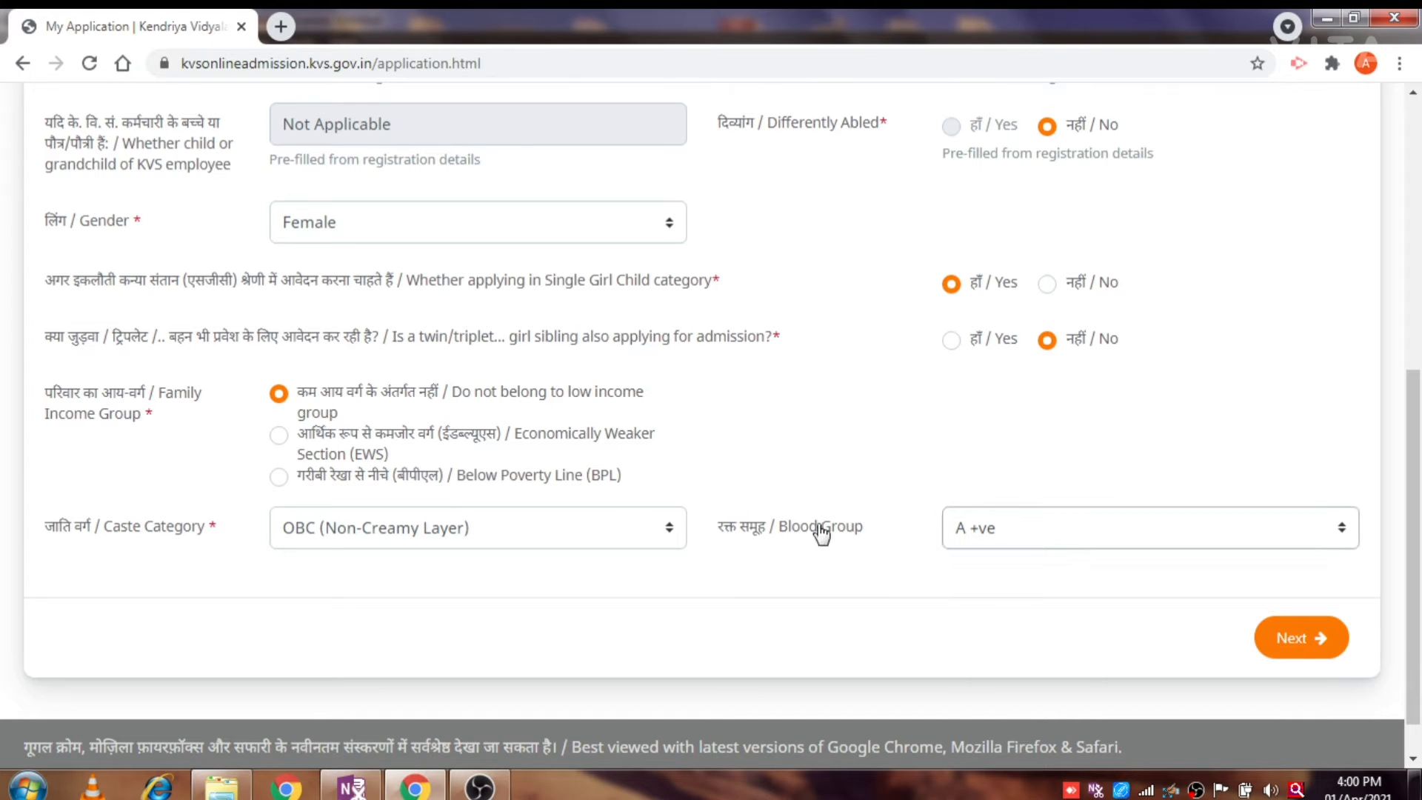
{"action": "left_click", "coordinate": [1303, 641]}
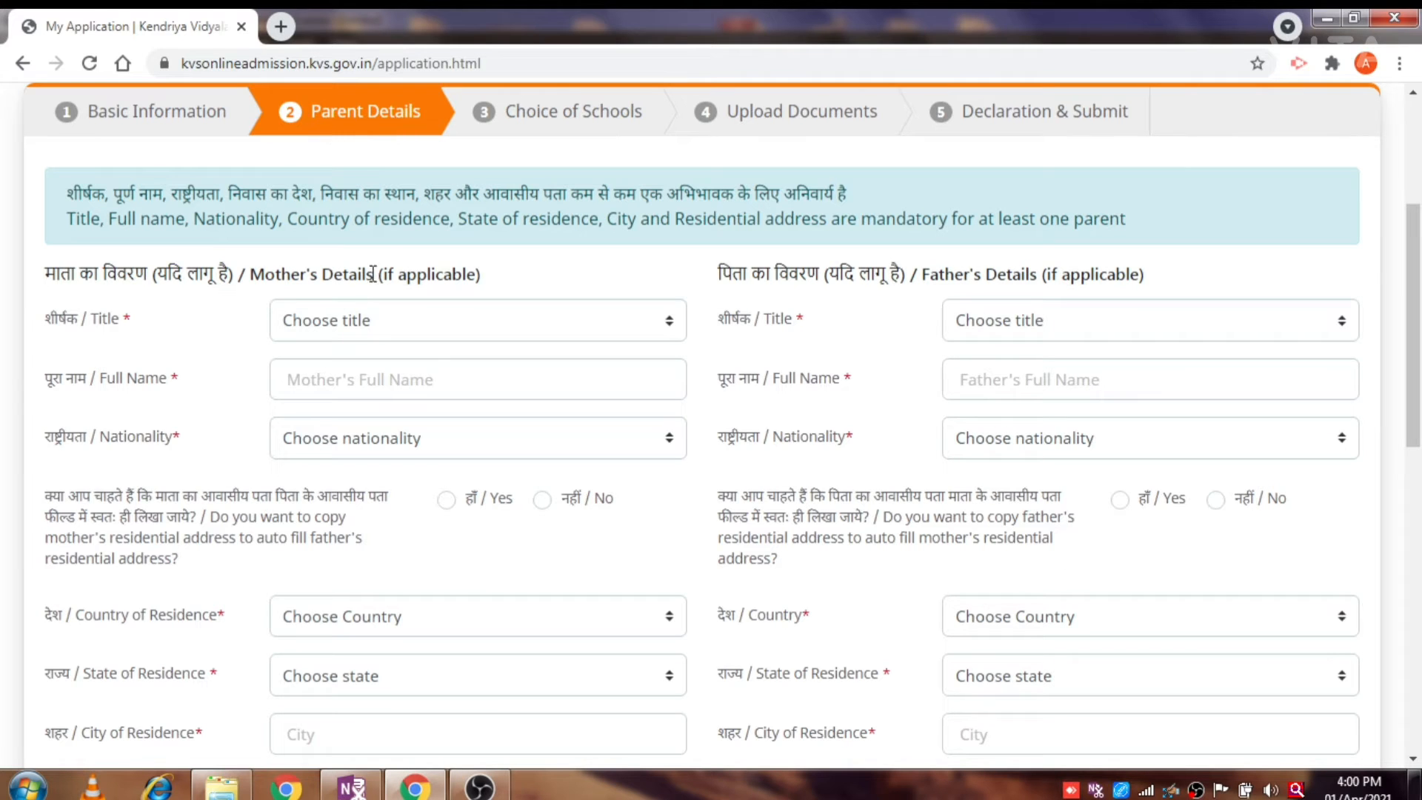
Set the mother's title to Mrs. and enter her full name with capitalised initials.
{"action": "left_click", "coordinate": [351, 326]}
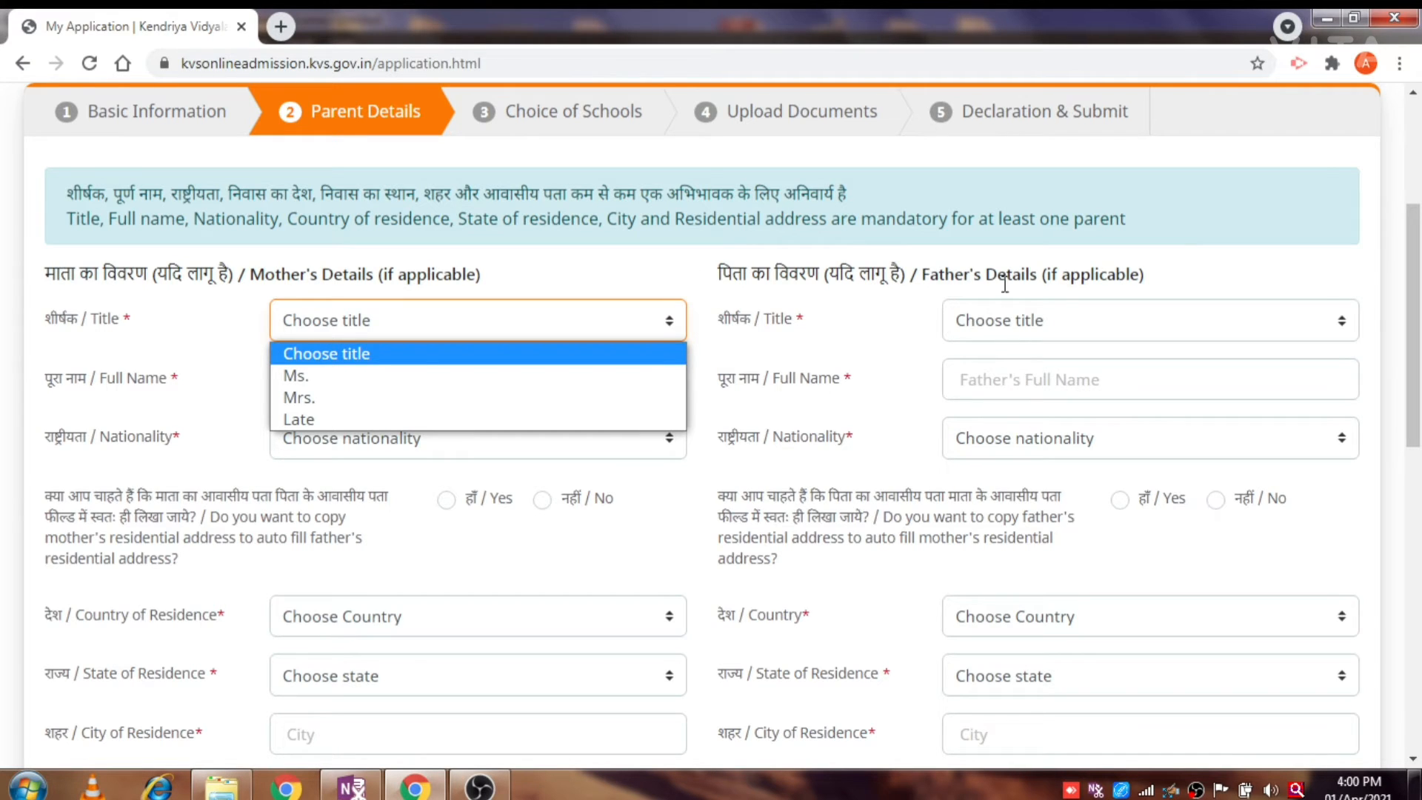
{"action": "left_click", "coordinate": [319, 400]}
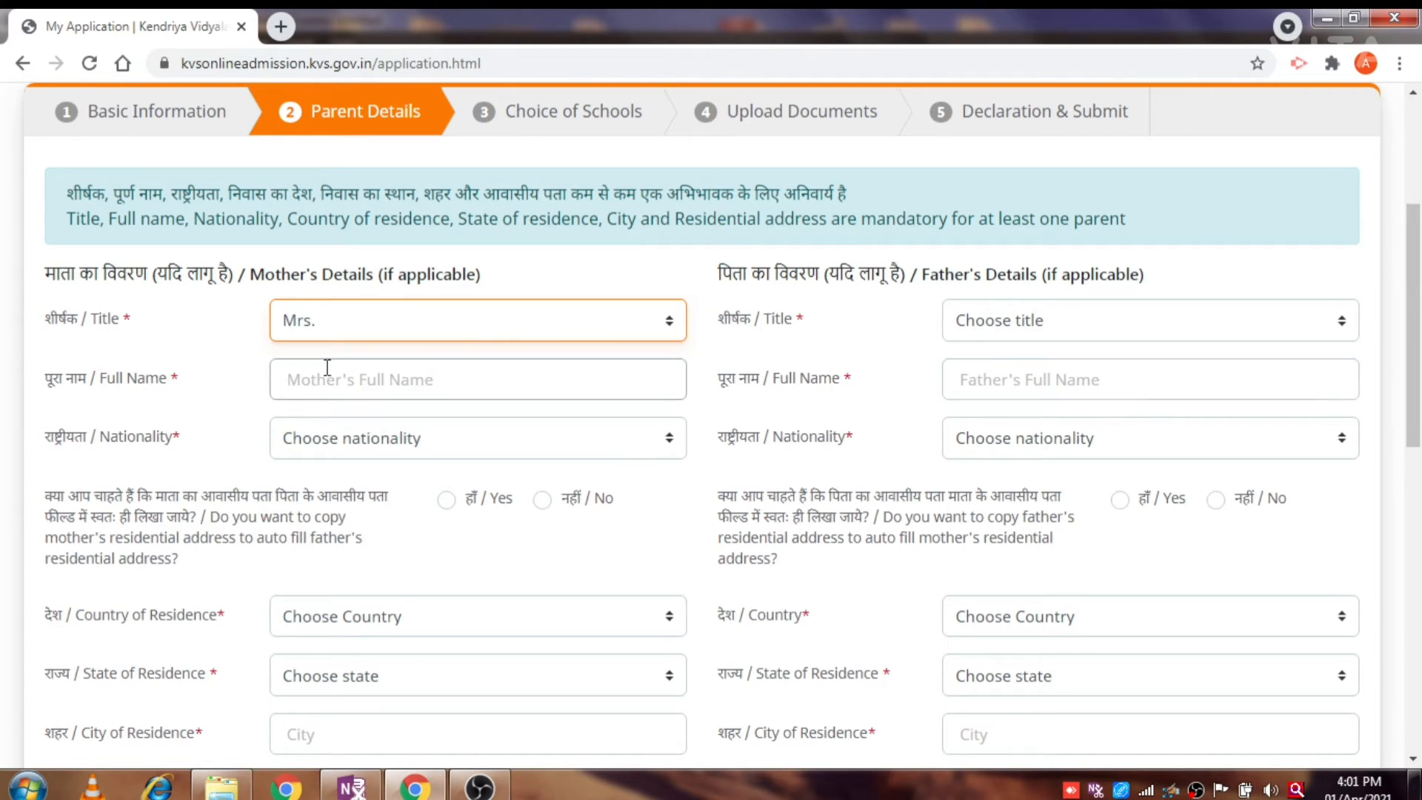
{"action": "left_click", "coordinate": [329, 381]}
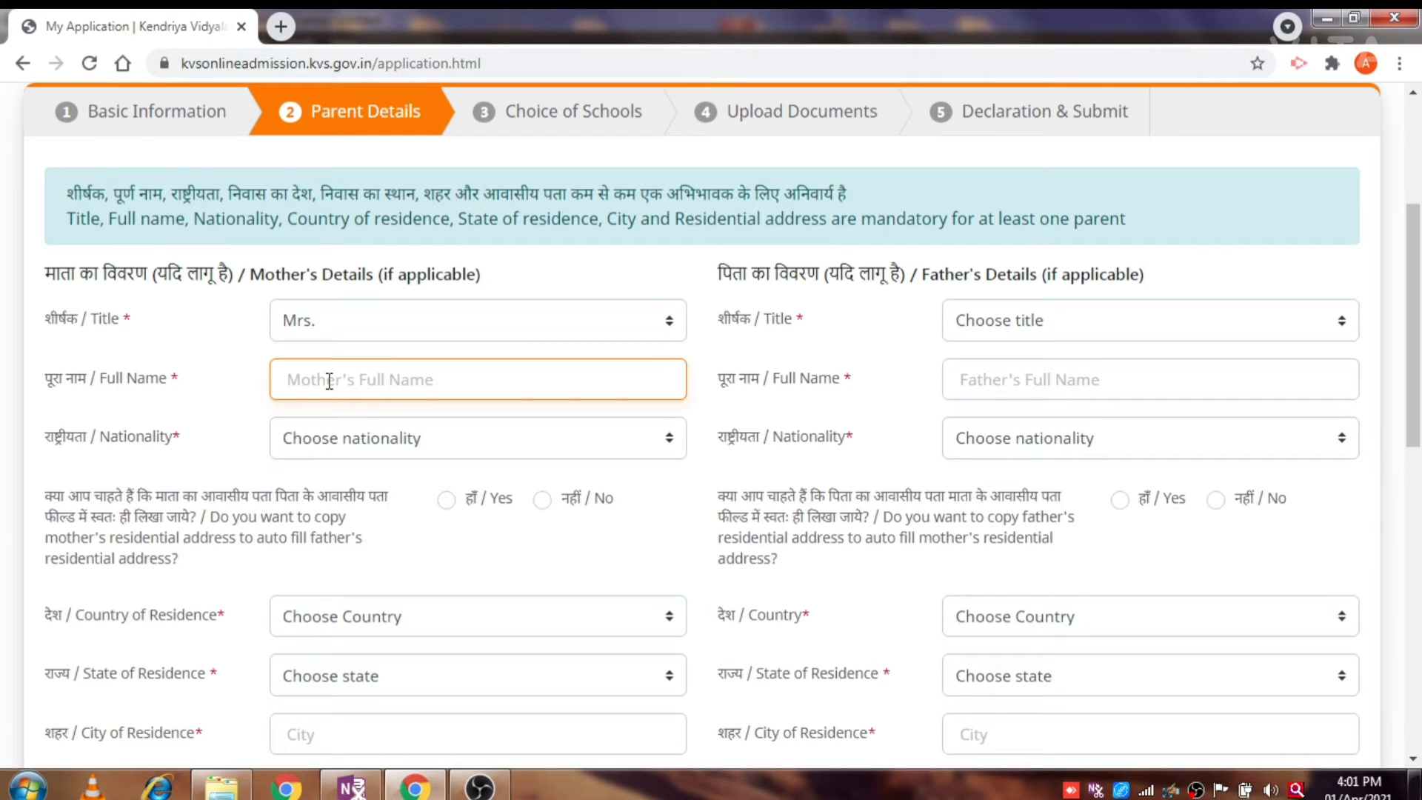
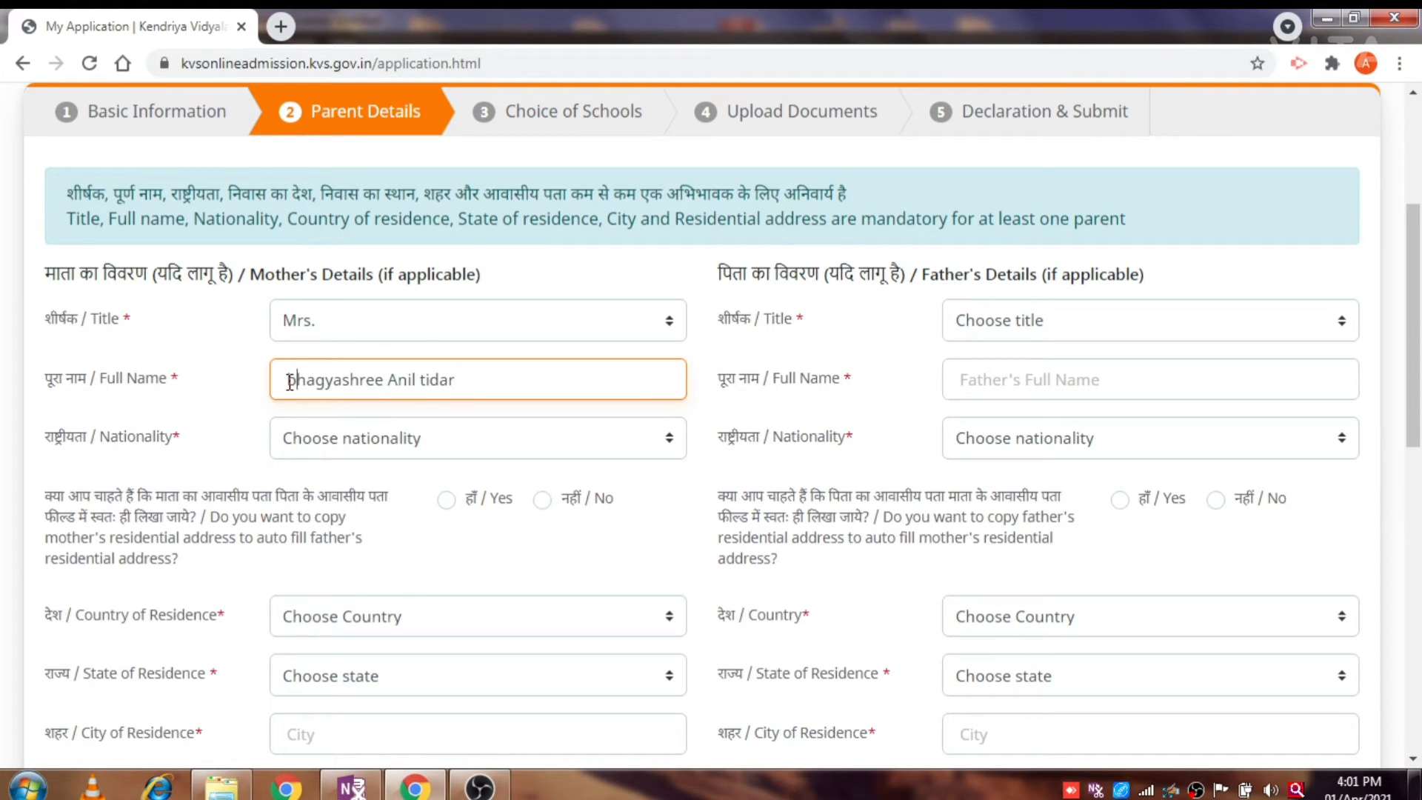
{"action": "type", "text": "B"}
{"action": "left_click", "coordinate": [429, 384]}
{"action": "key", "text": "BackSpace"}
{"action": "type", "text": "T"}
Set the mother's nationality to Indian and the father's title to Mr.
{"action": "left_click", "coordinate": [428, 444]}
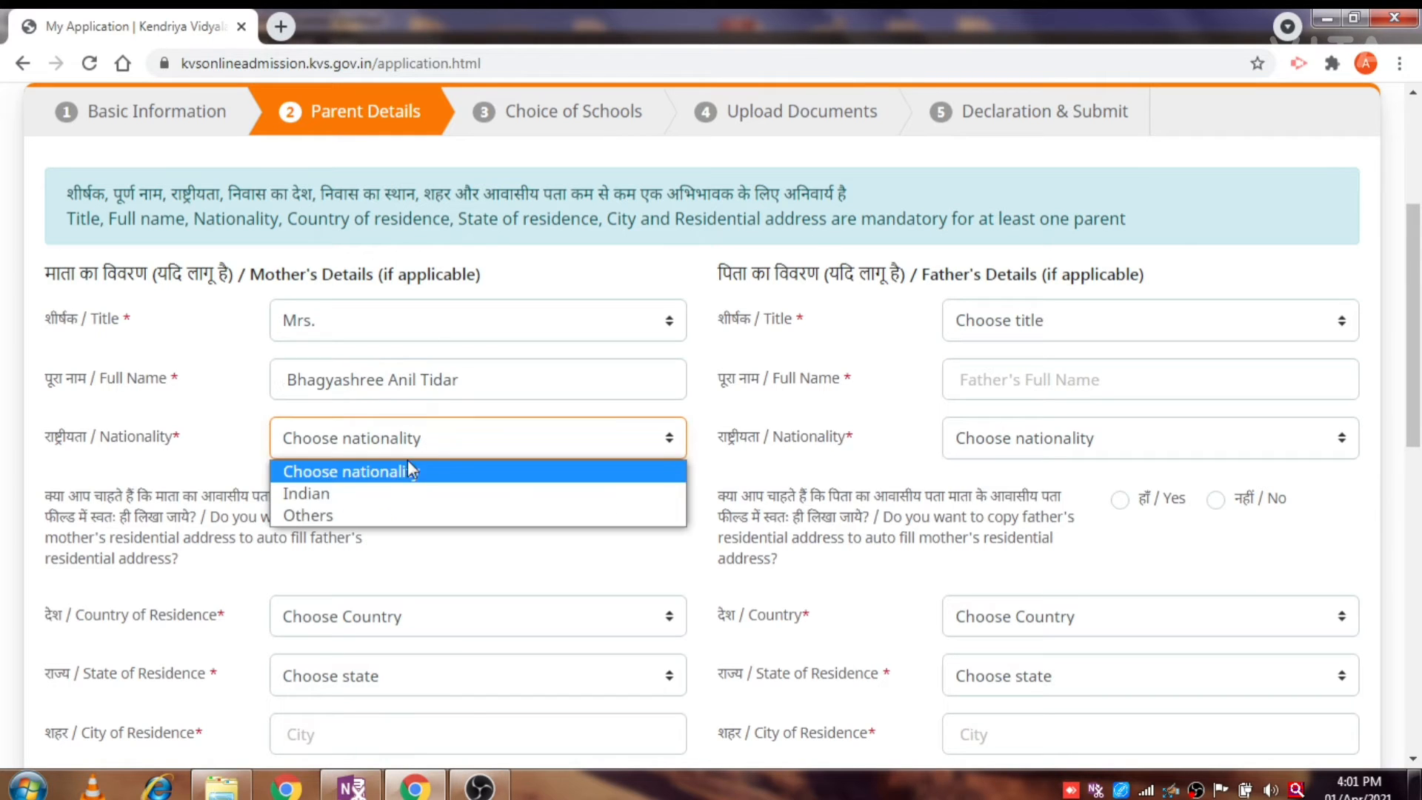
{"action": "left_click", "coordinate": [374, 495]}
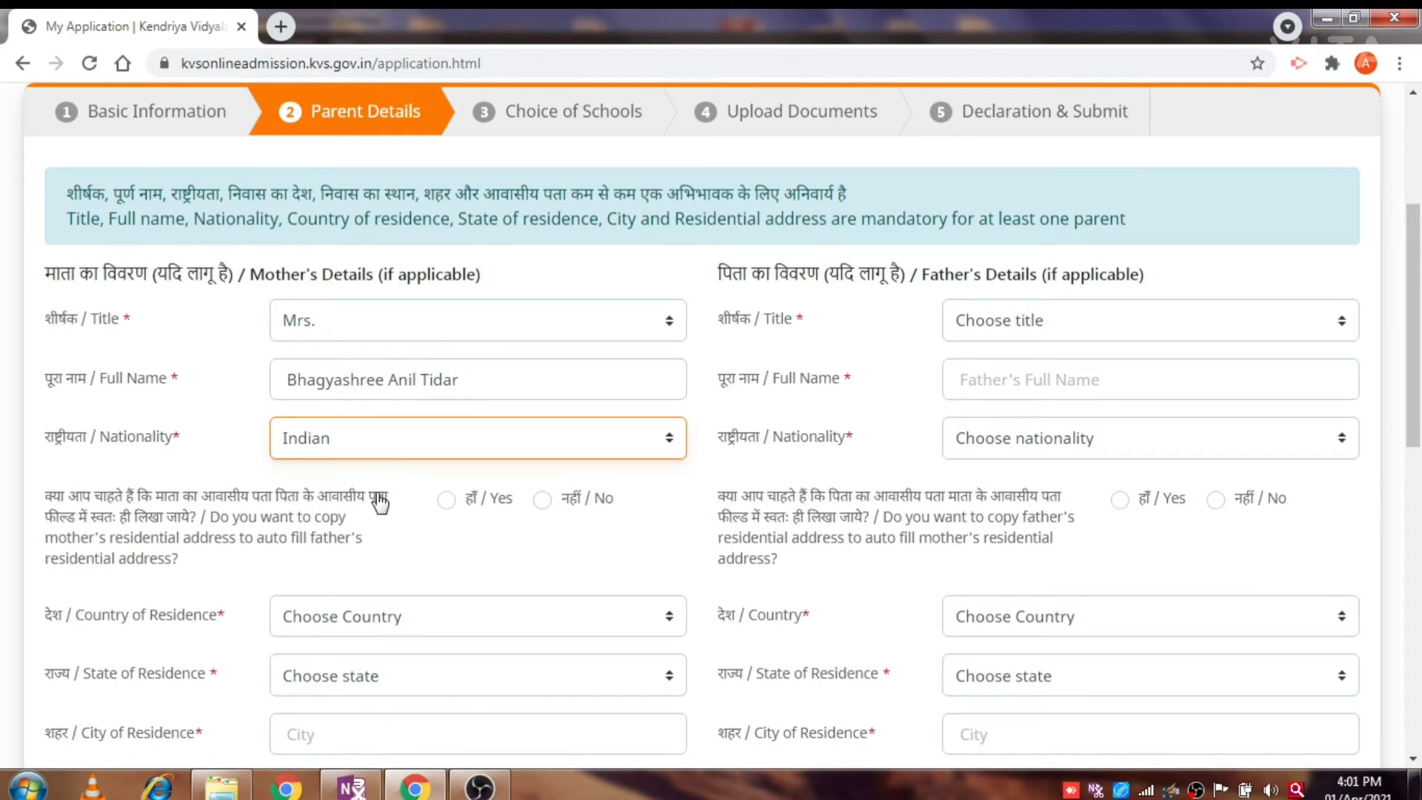
{"action": "left_click", "coordinate": [983, 331]}
{"action": "left_click", "coordinate": [986, 376]}
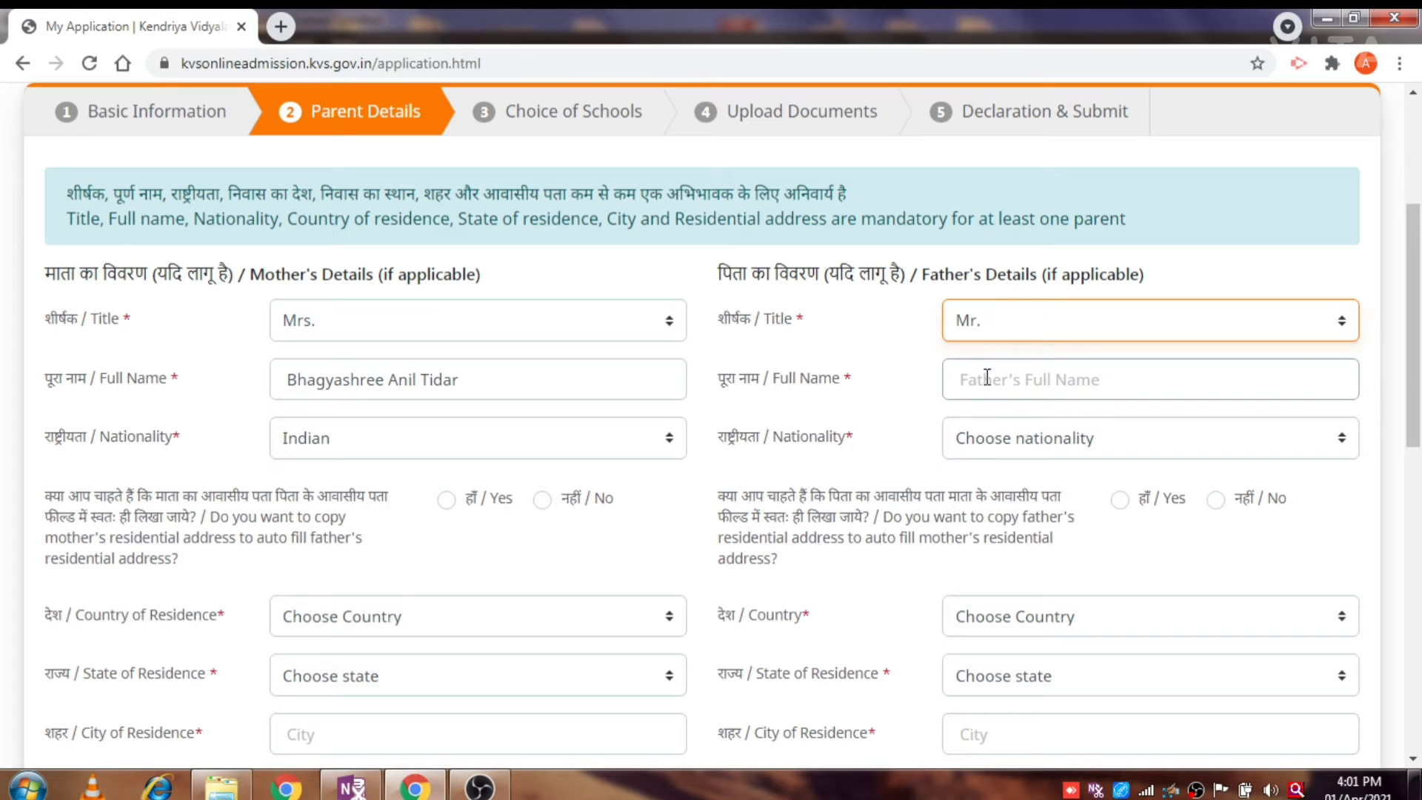
Enter the father's full name, nationality Indian, and choose Yes to copy the mother's address.
{"action": "left_click", "coordinate": [986, 378]}
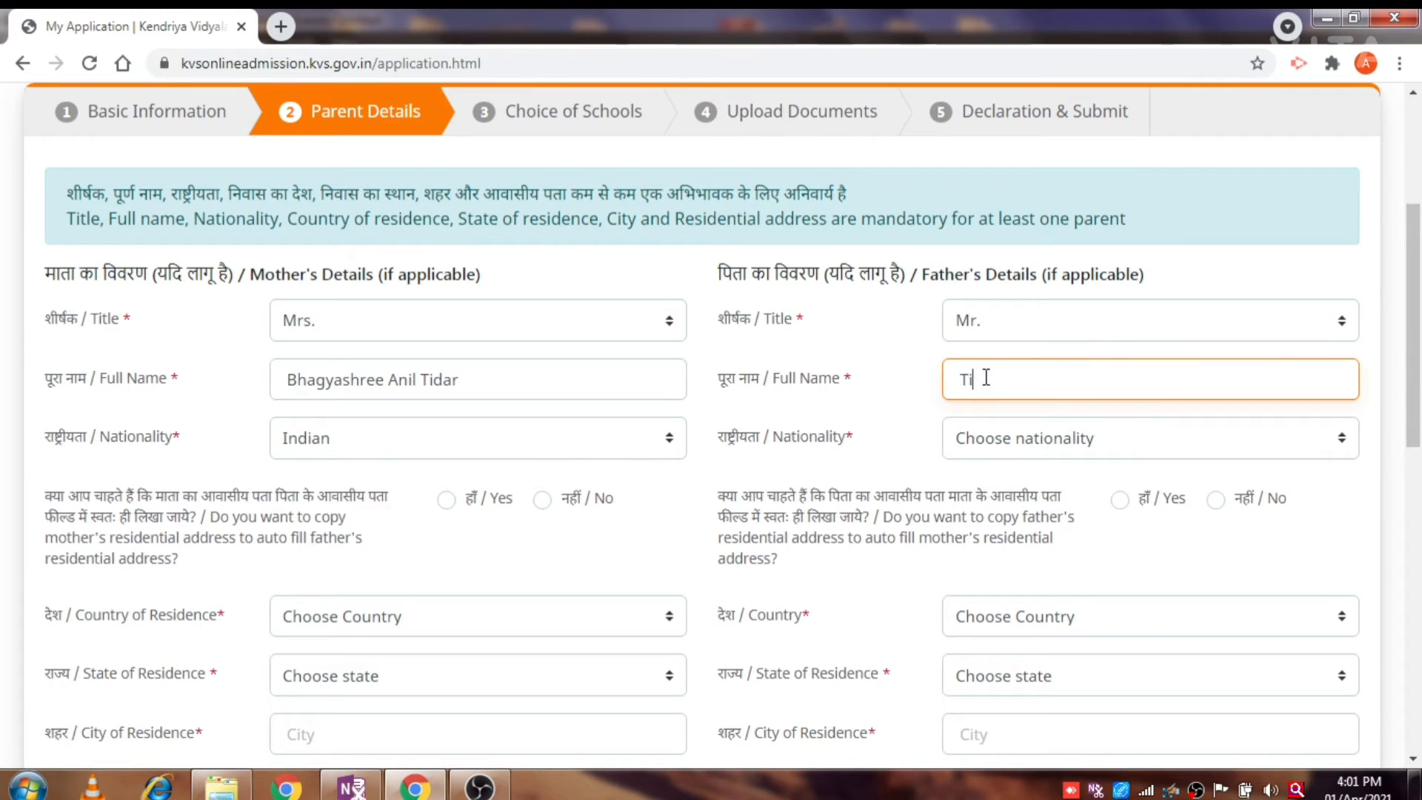
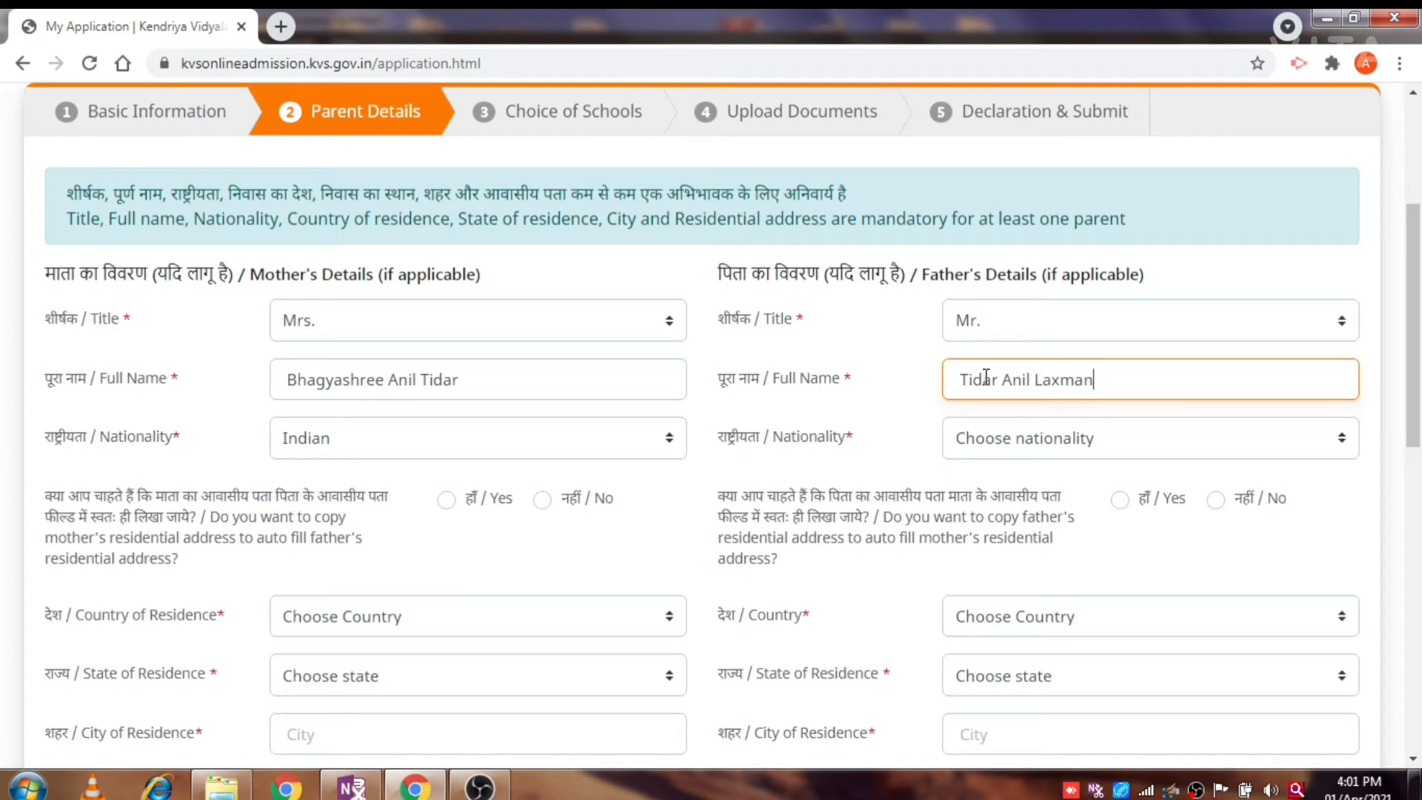
{"action": "left_click", "coordinate": [963, 443]}
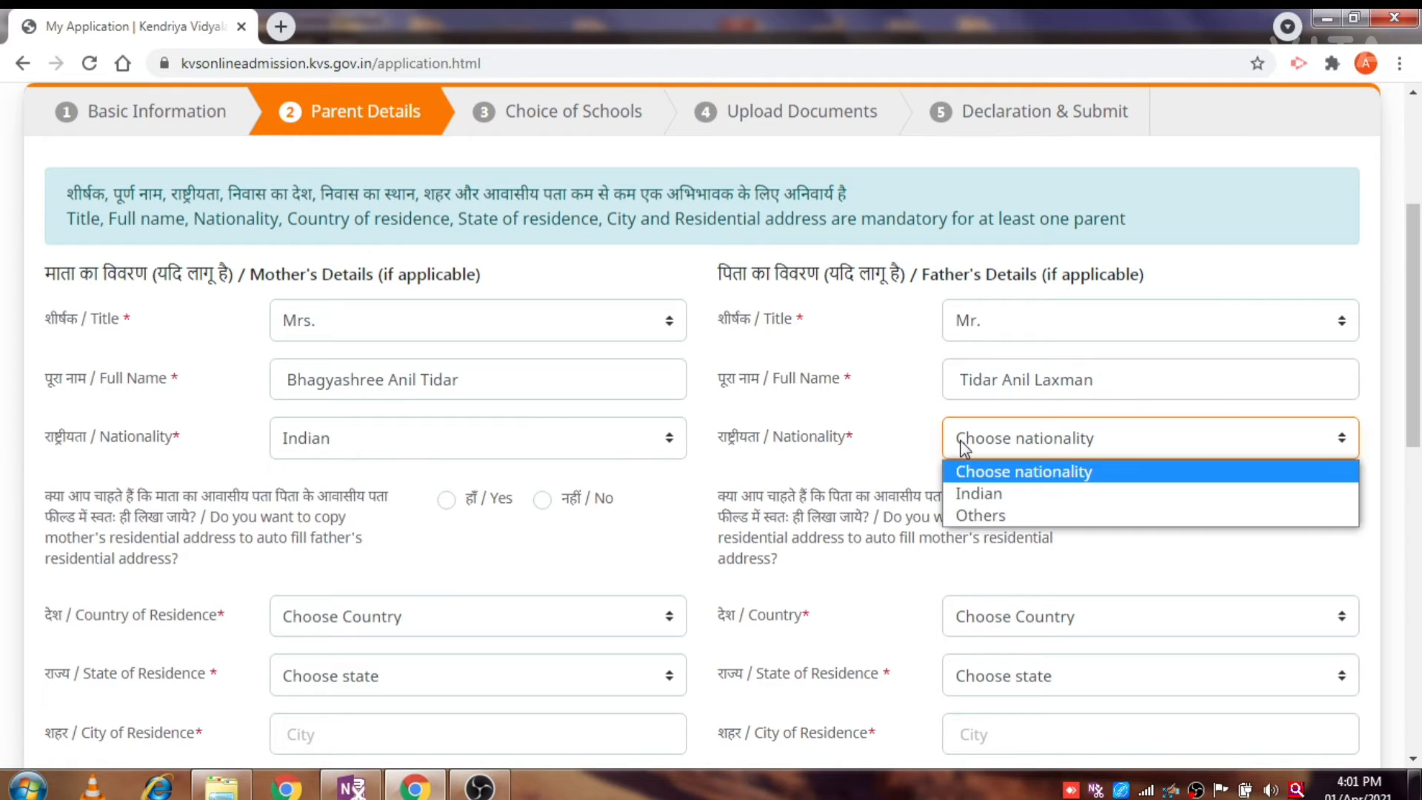
{"action": "left_click", "coordinate": [979, 494]}
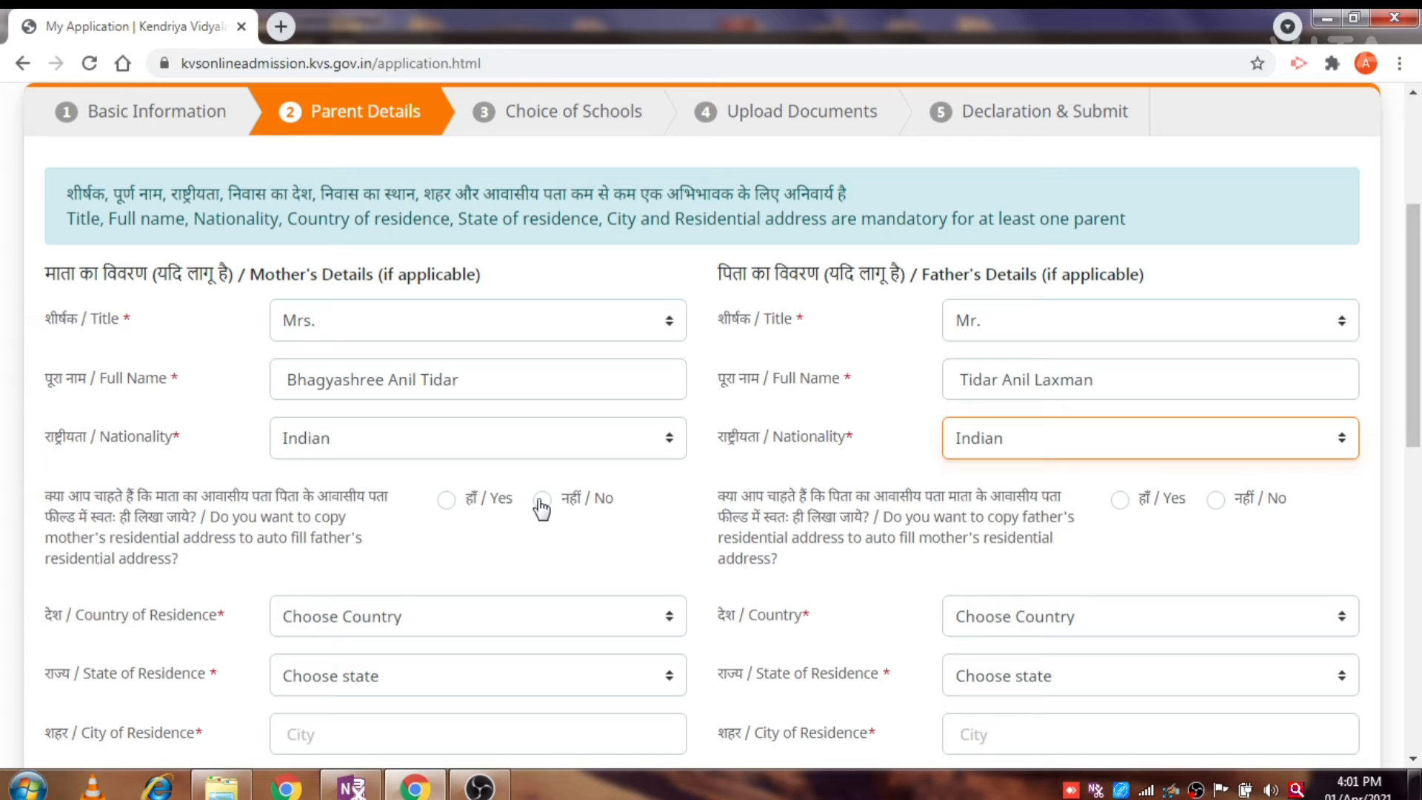
{"action": "left_click", "coordinate": [447, 499]}
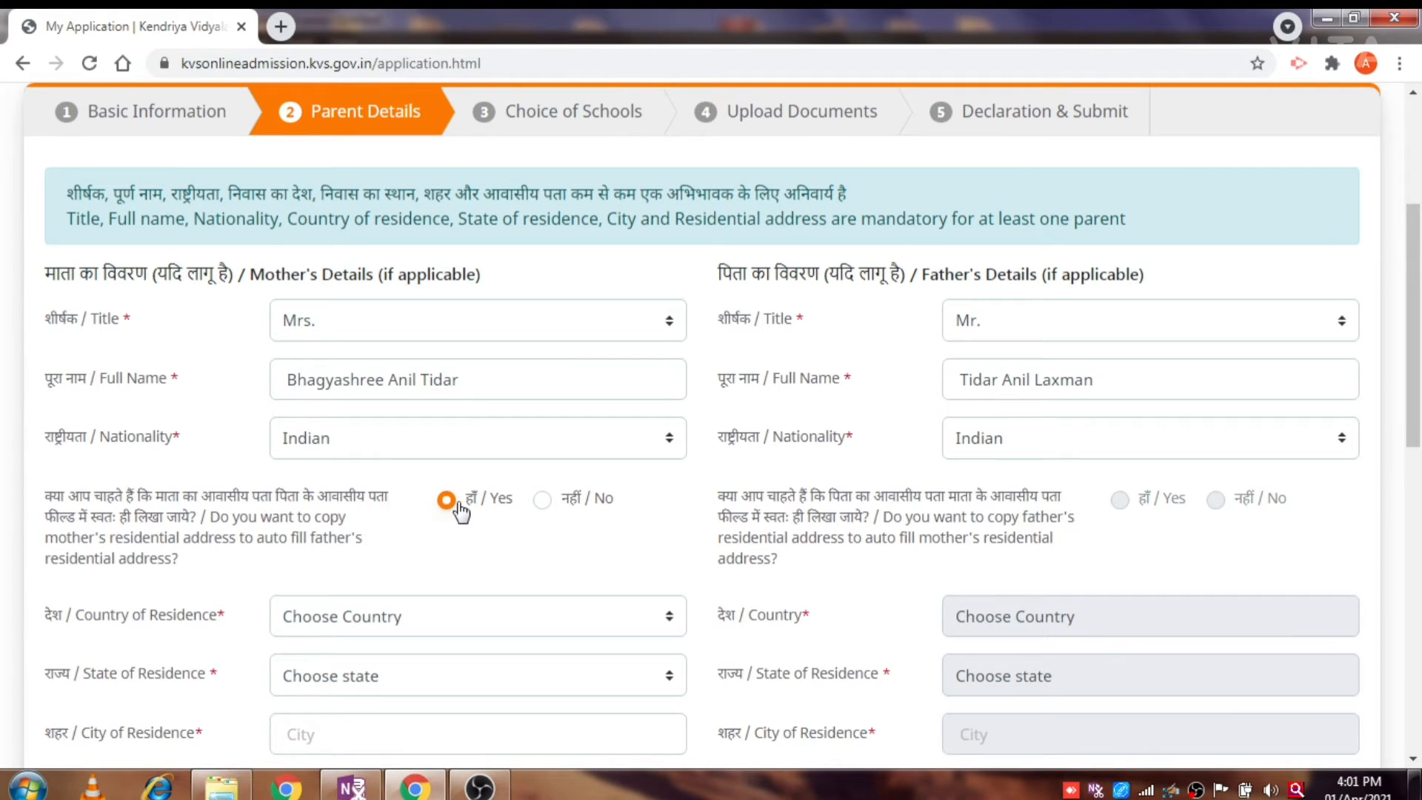
Set the mother's country to India and state to Maharashtra.
{"action": "scroll", "coordinate": [459, 512], "scroll_direction": "down", "scroll_amount": 1}
{"action": "scroll", "coordinate": [460, 511], "scroll_direction": "down", "scroll_amount": 2}
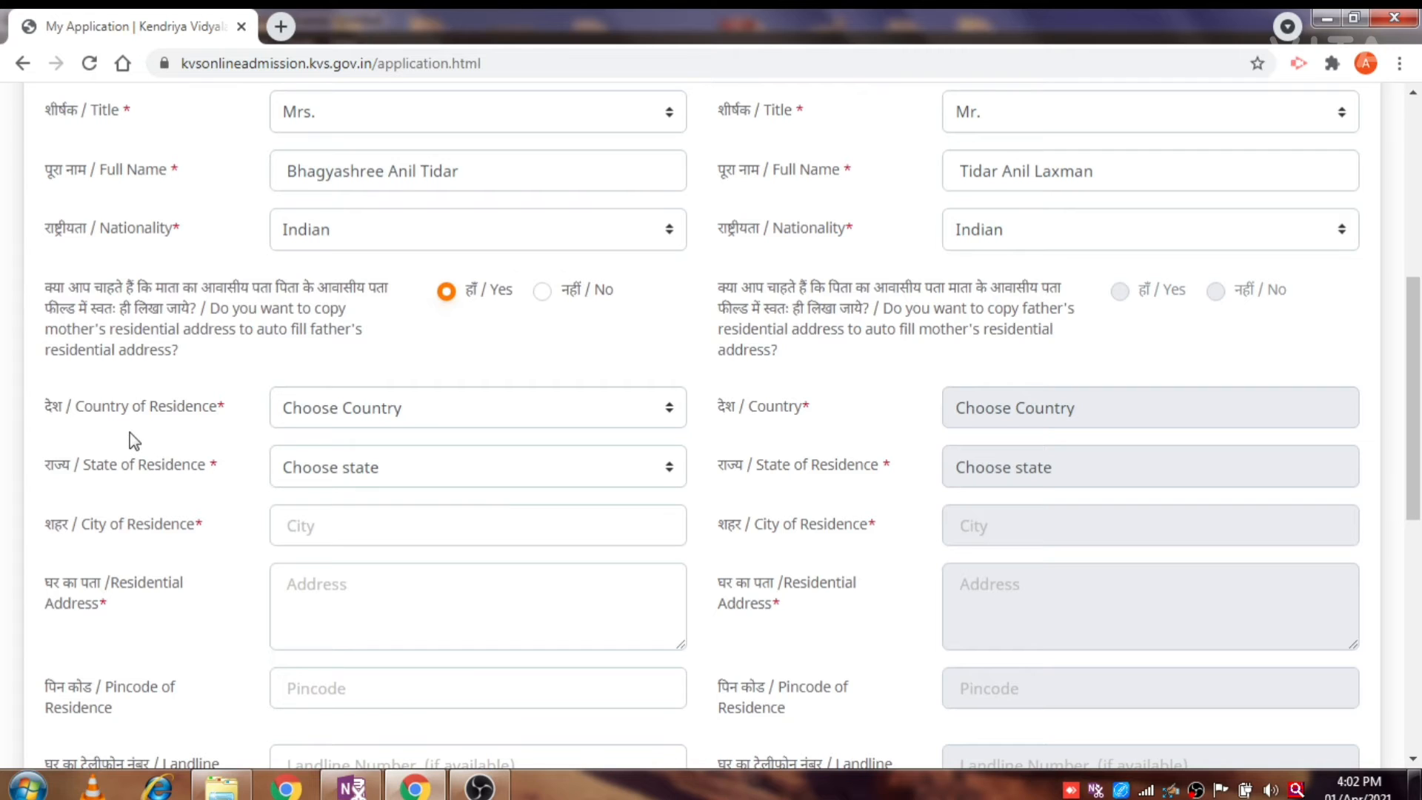
{"action": "left_click", "coordinate": [349, 412]}
{"action": "left_click", "coordinate": [333, 463]}
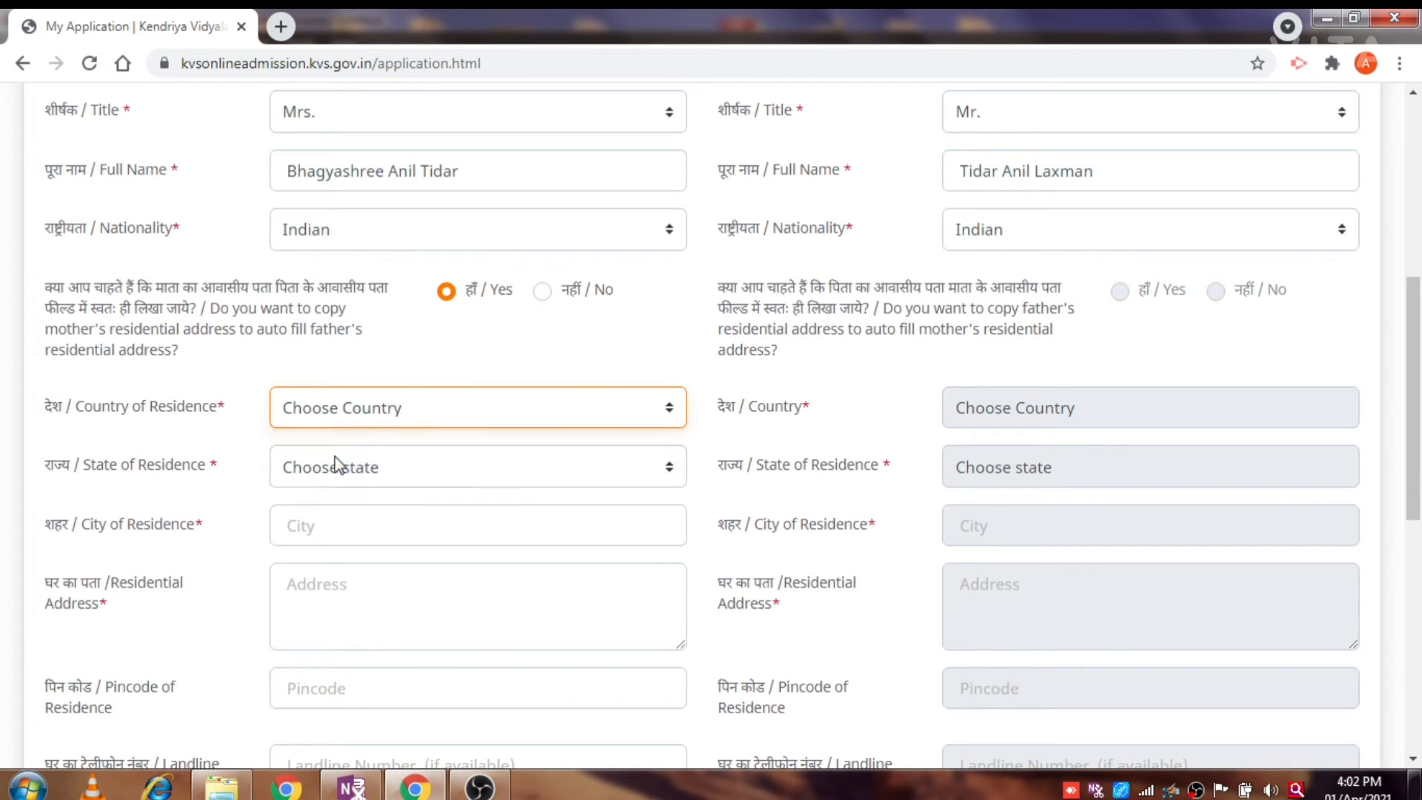
{"action": "left_click", "coordinate": [331, 477]}
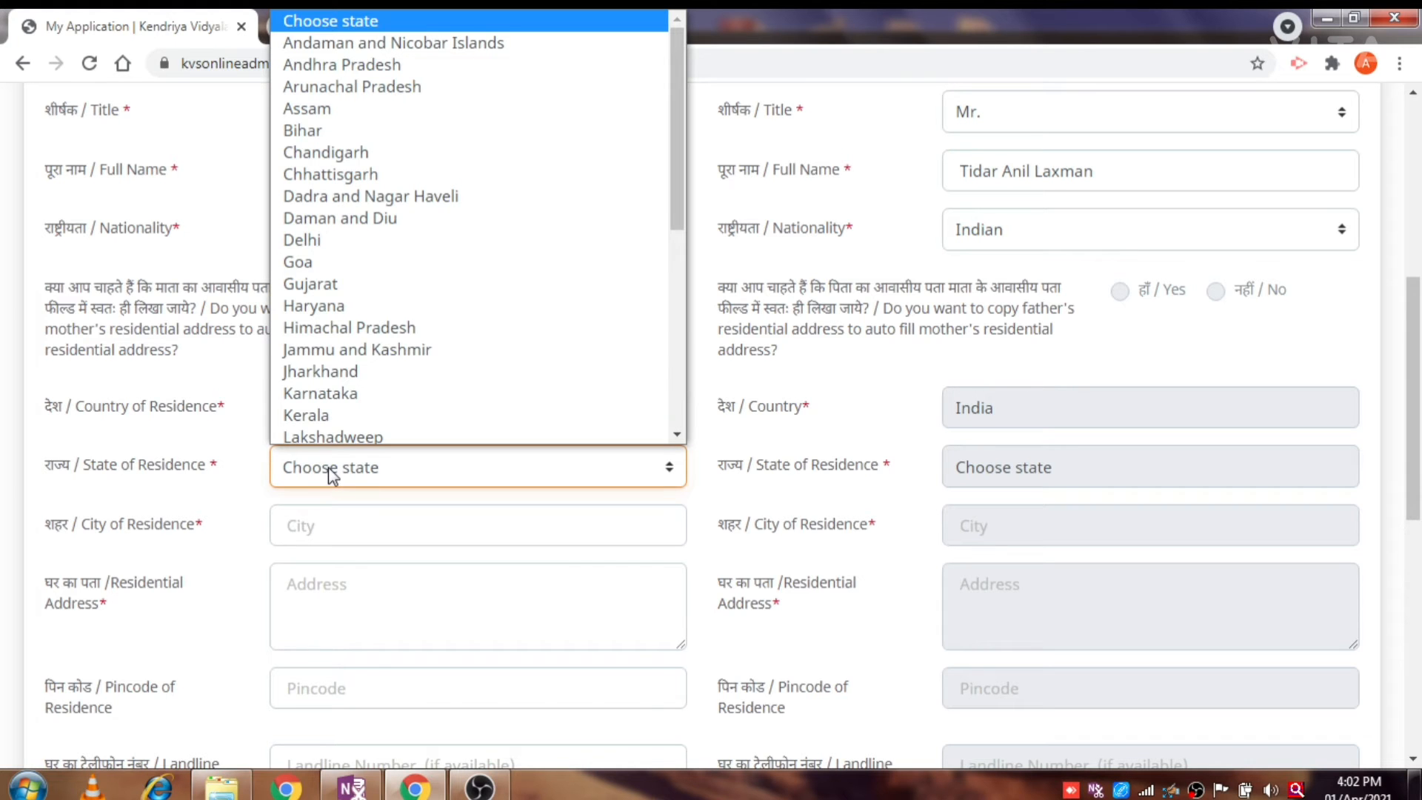
{"action": "scroll", "coordinate": [391, 382], "scroll_direction": "down", "scroll_amount": 5}
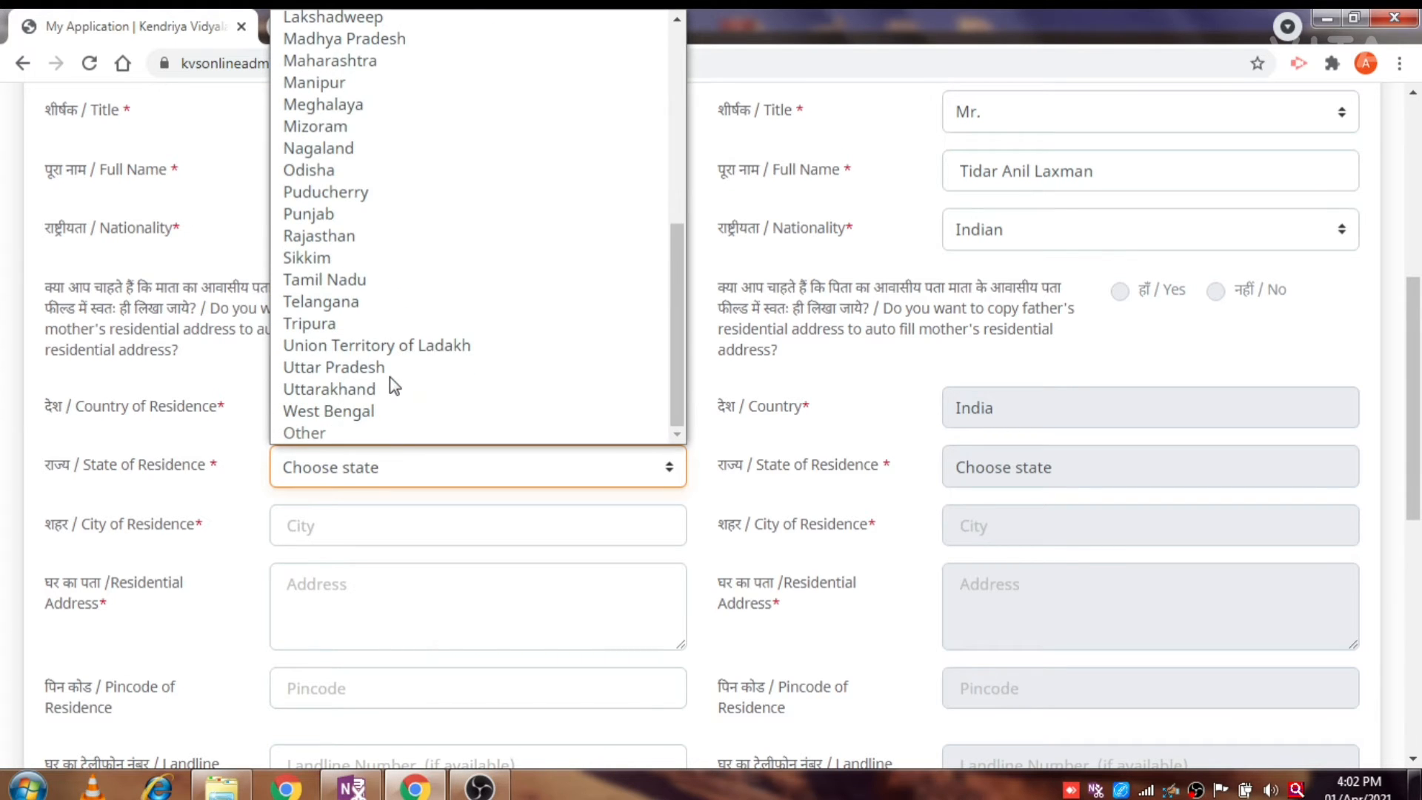
{"action": "left_click", "coordinate": [390, 67]}
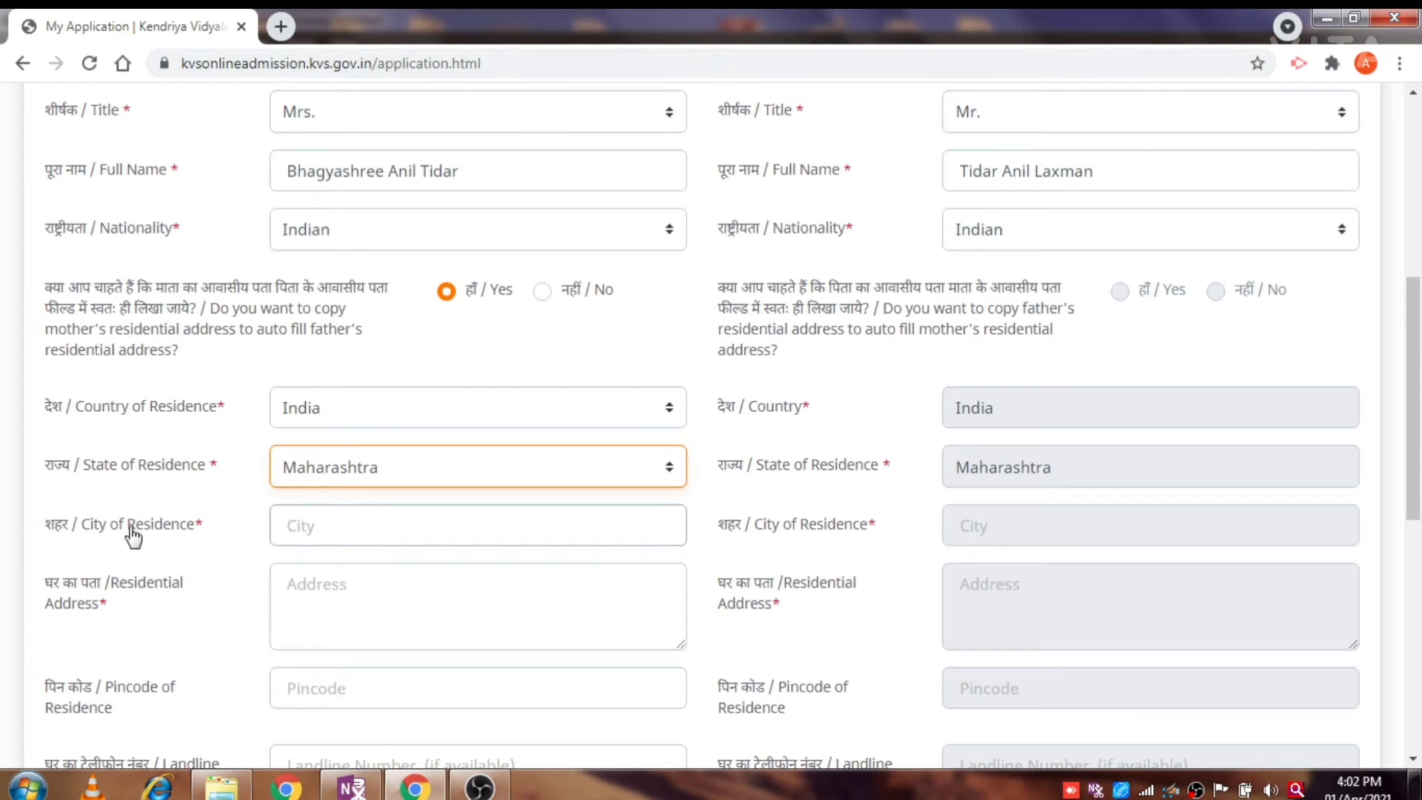
Enter city Nashik, the residential street address, and the pincode, removing a wrong digit.
{"action": "left_click", "coordinate": [318, 531]}
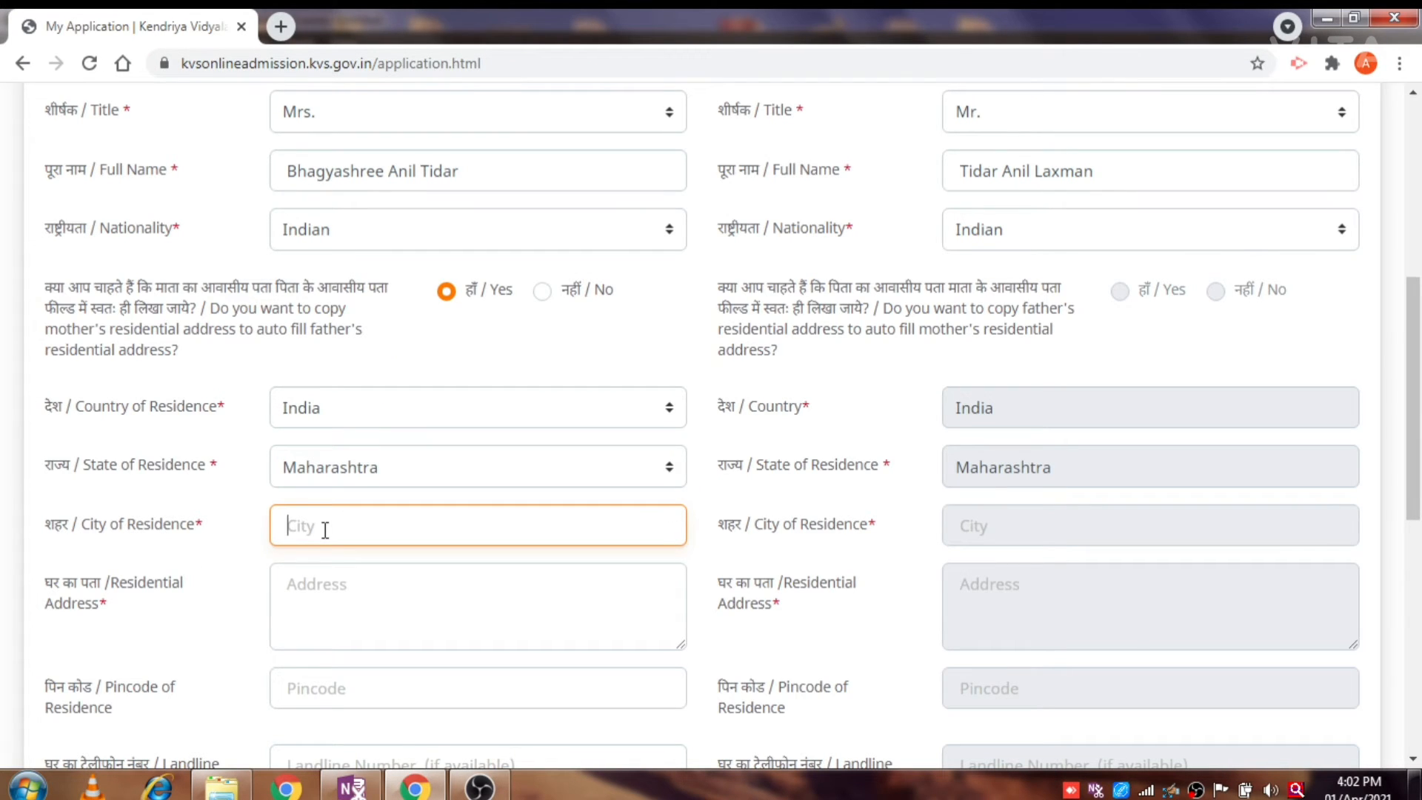
{"action": "type", "text": "Nashik"}
{"action": "left_click", "coordinate": [317, 584]}
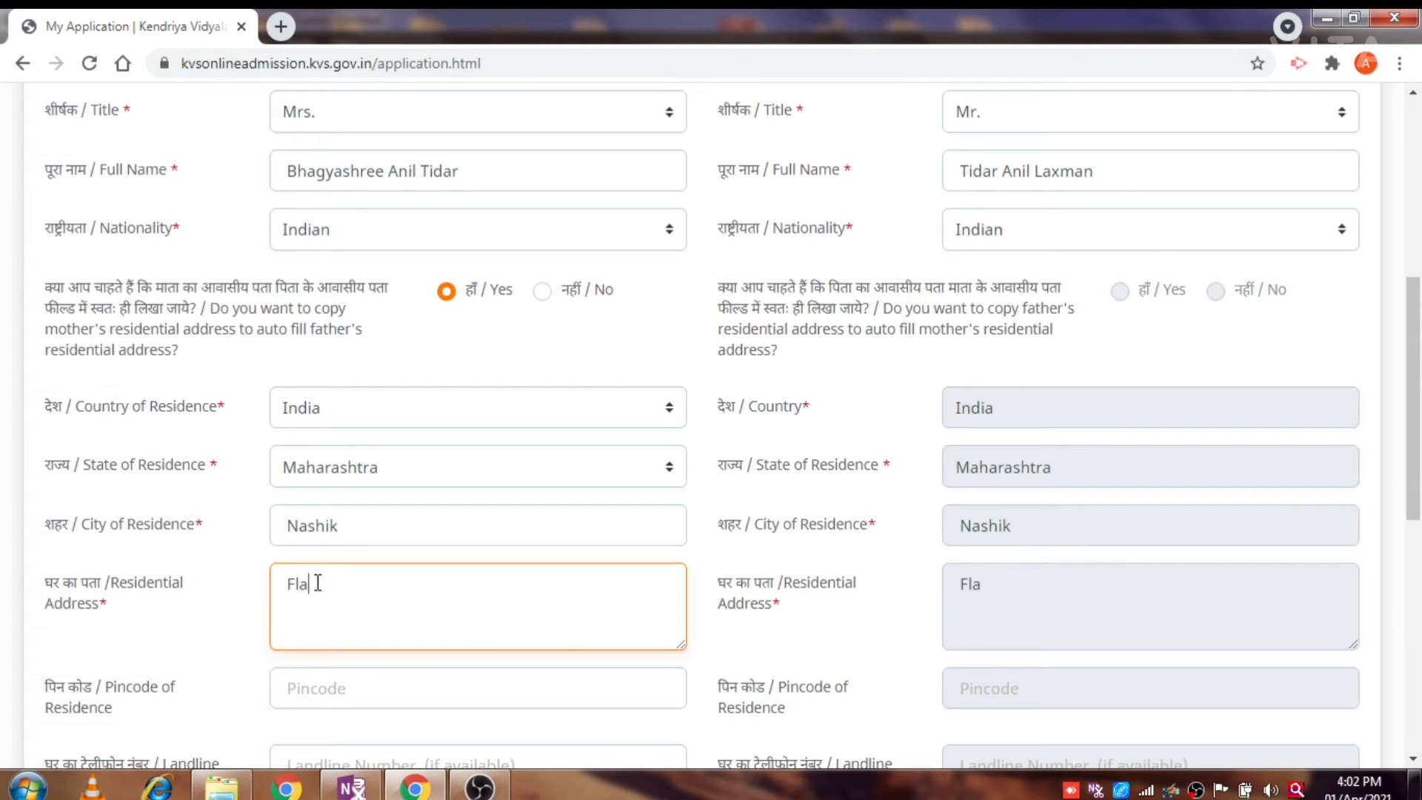
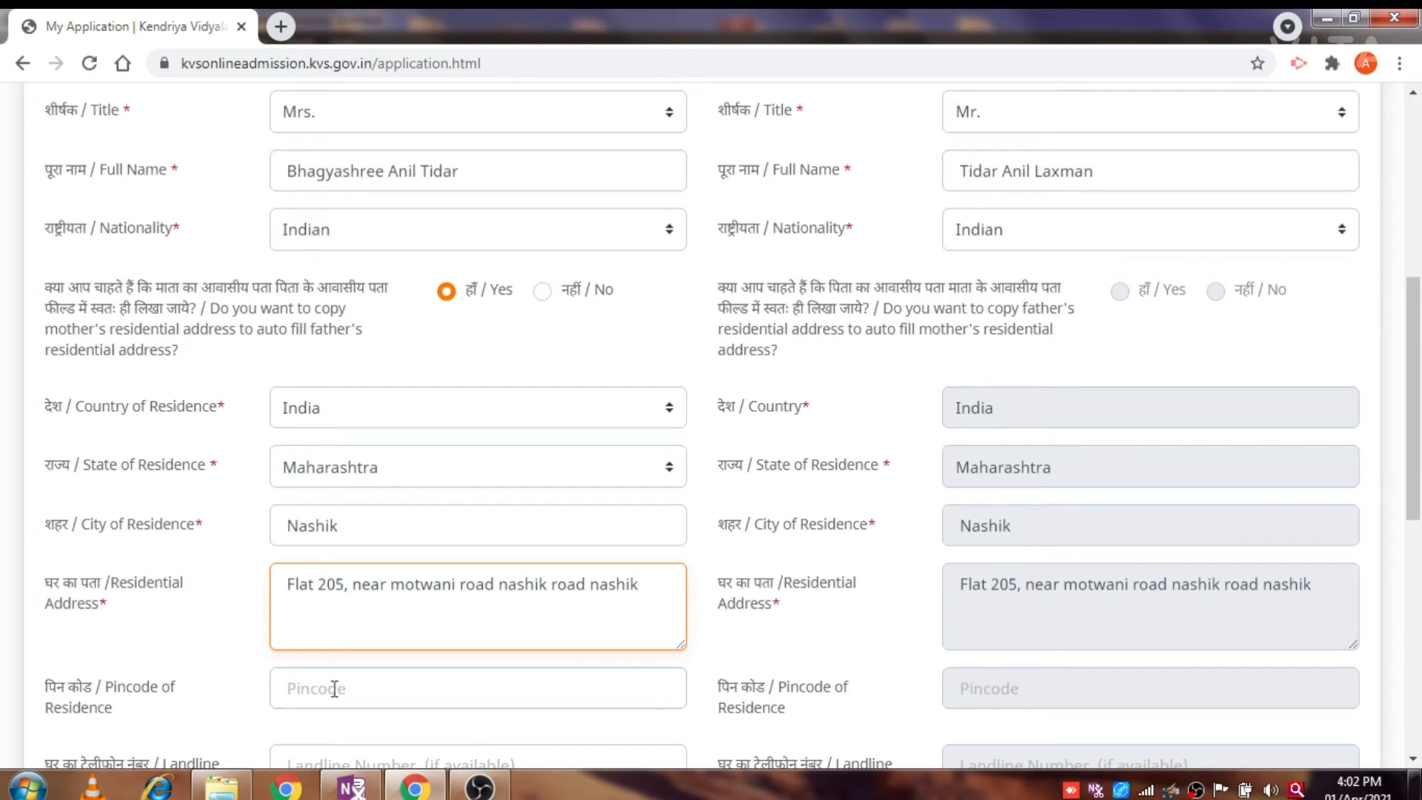
{"action": "left_click", "coordinate": [312, 688]}
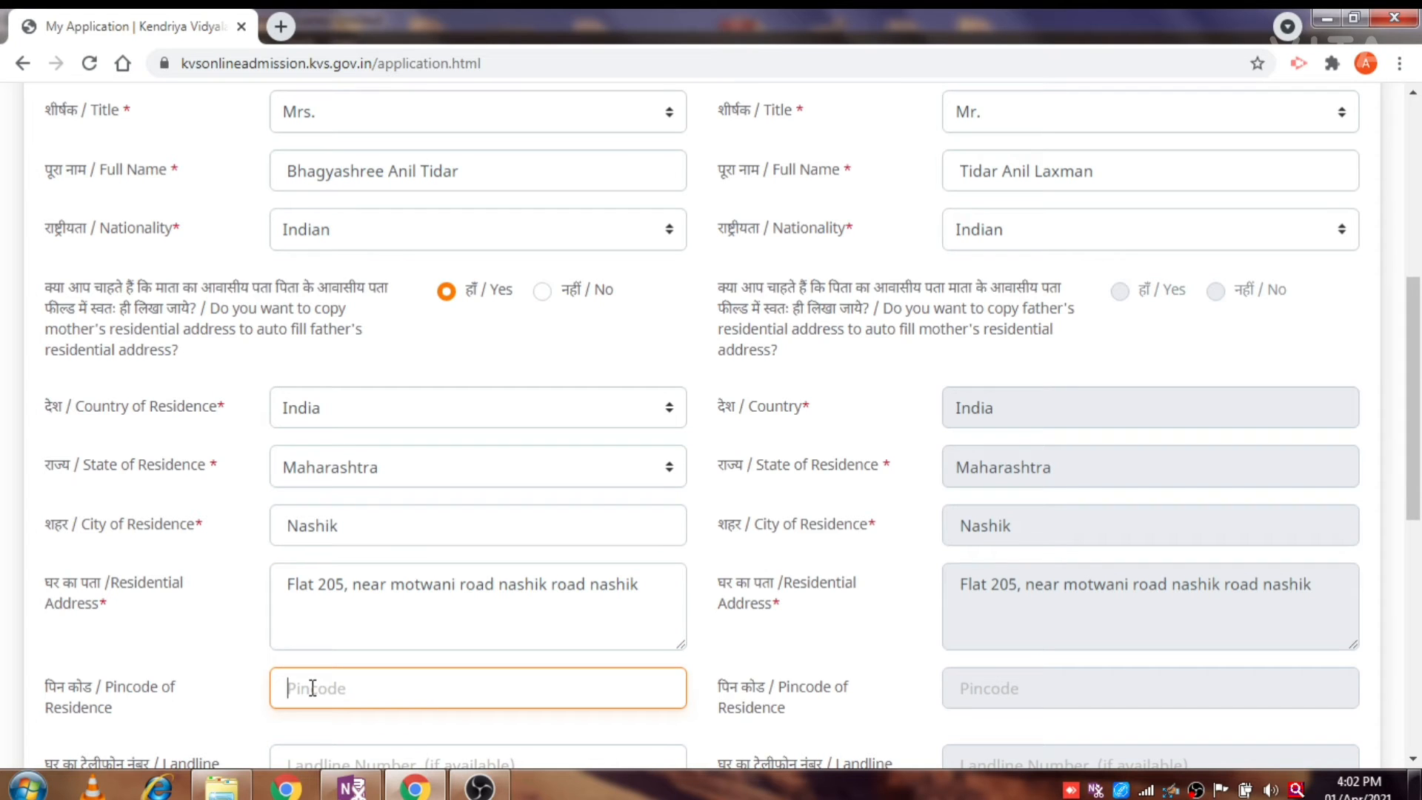
{"action": "type", "text": "43101"}
{"action": "scroll", "coordinate": [397, 634], "scroll_direction": "down", "scroll_amount": 1}
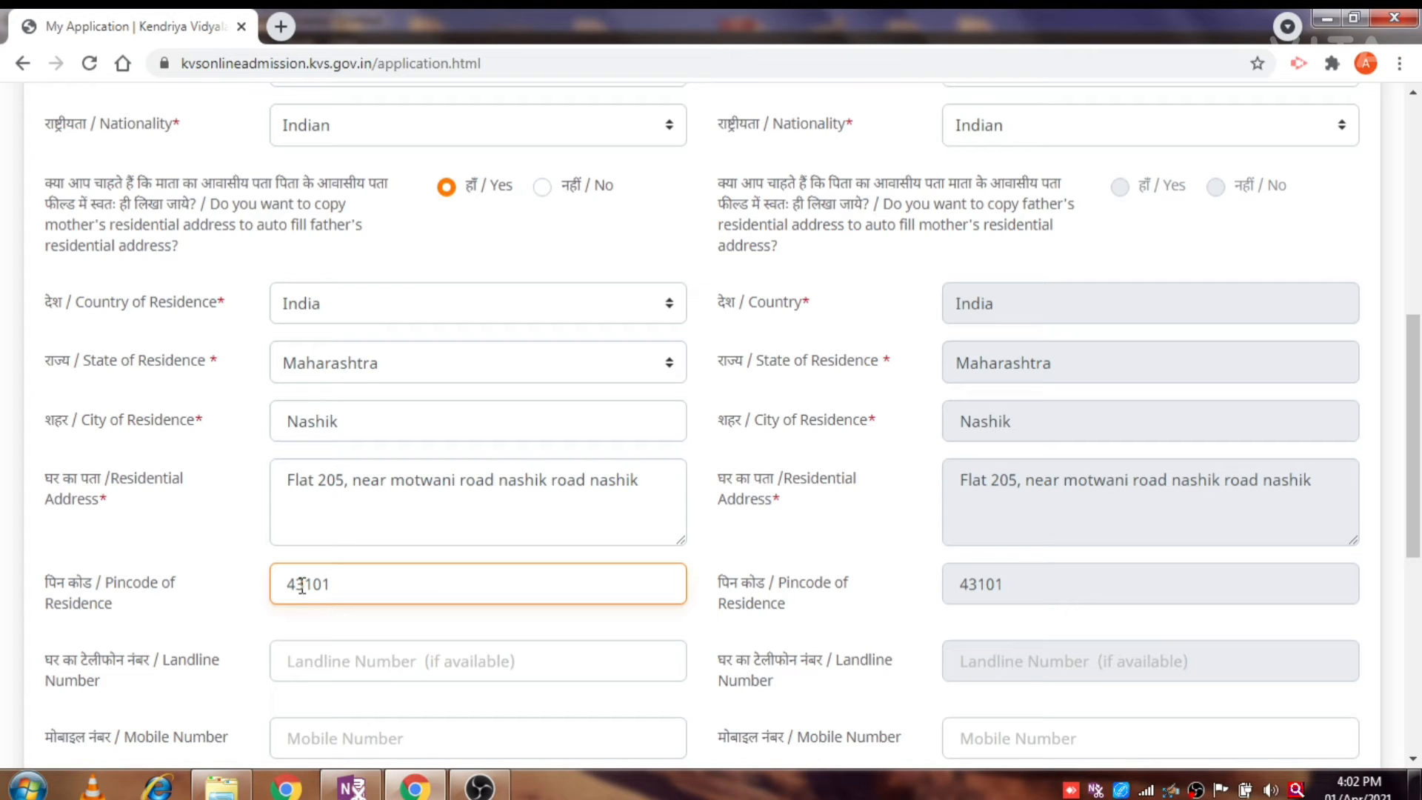
{"action": "key", "text": "BackSpace"}
Finish the pincode, then enter the mother's mobile number and e-mail address.
{"action": "type", "text": "22"}
{"action": "scroll", "coordinate": [346, 626], "scroll_direction": "down", "scroll_amount": 3}
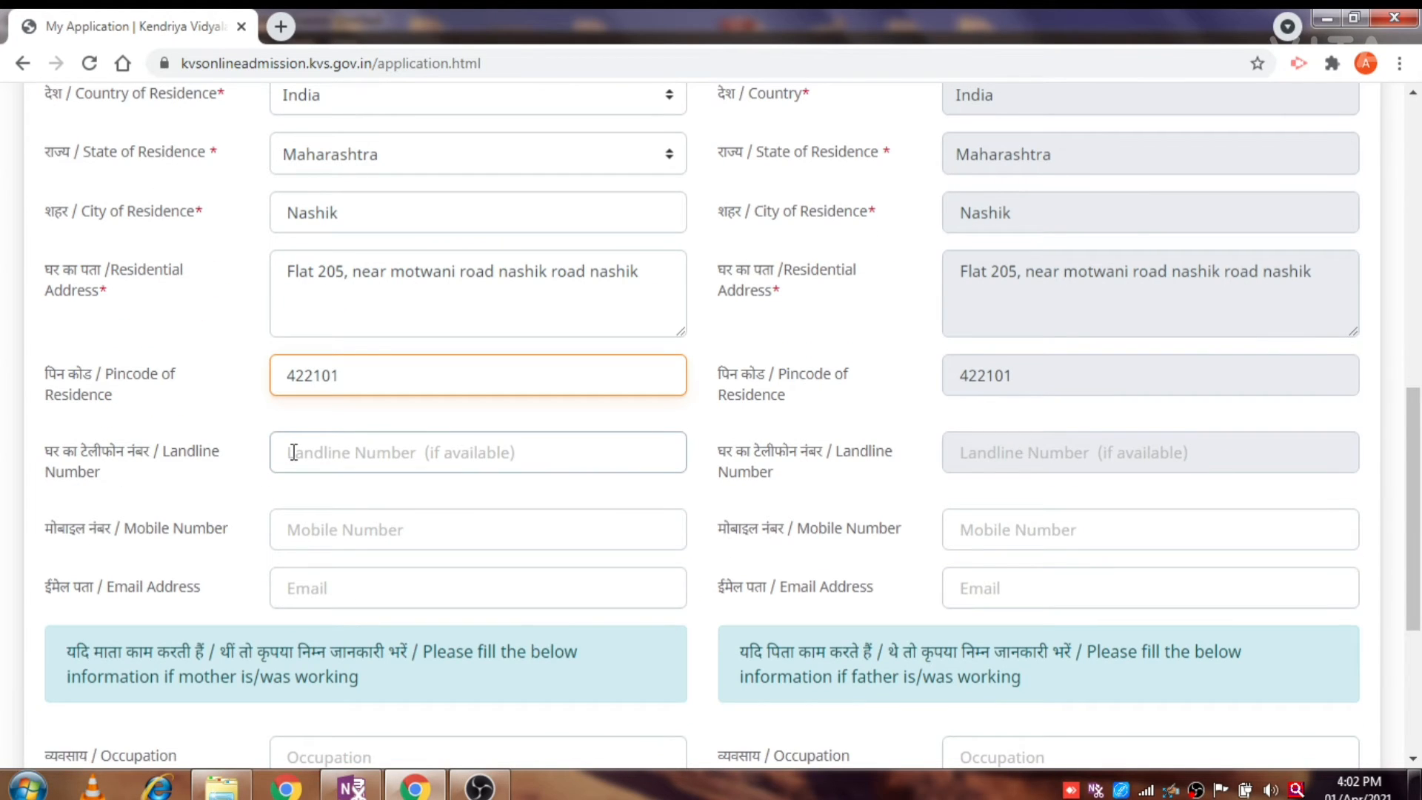
{"action": "left_click", "coordinate": [310, 526]}
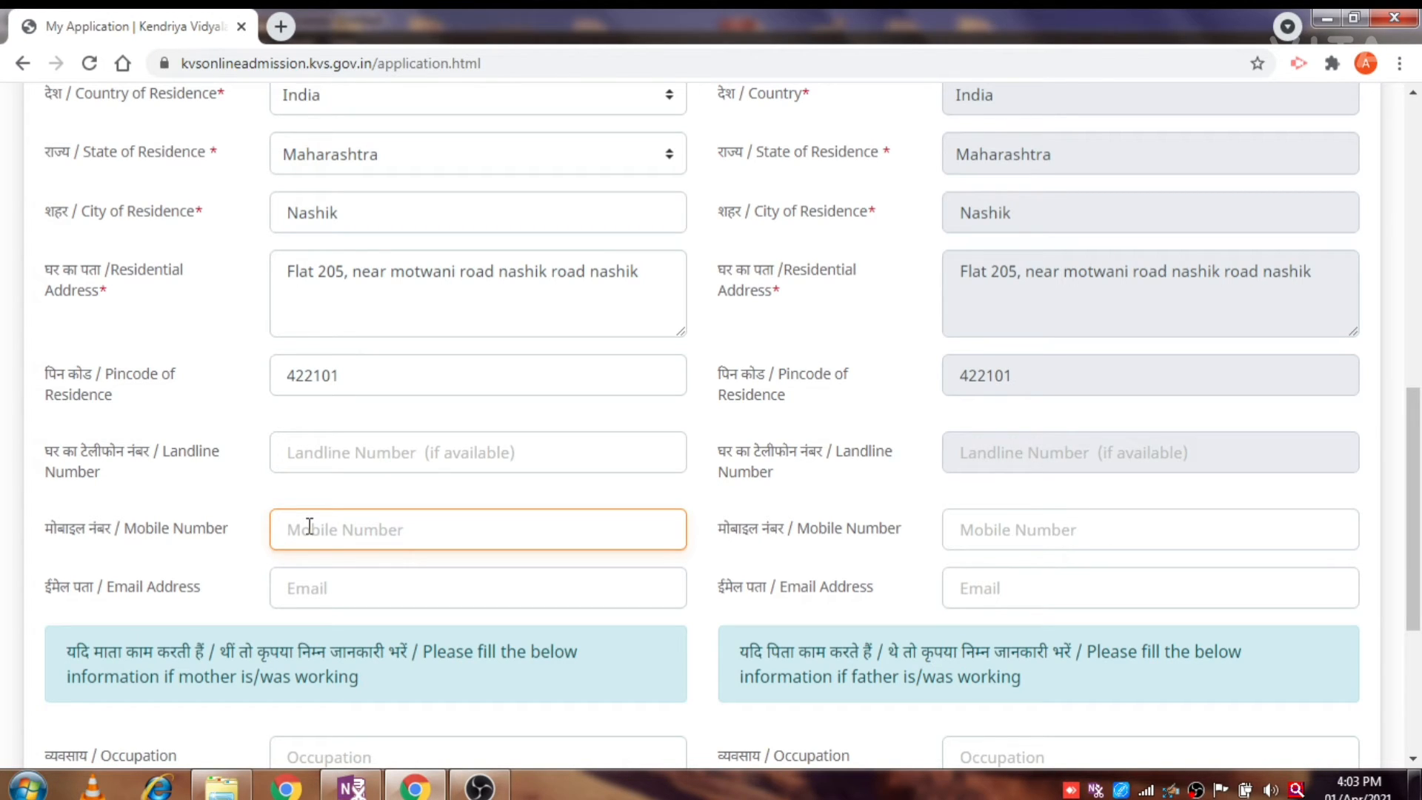
{"action": "left_click", "coordinate": [333, 581]}
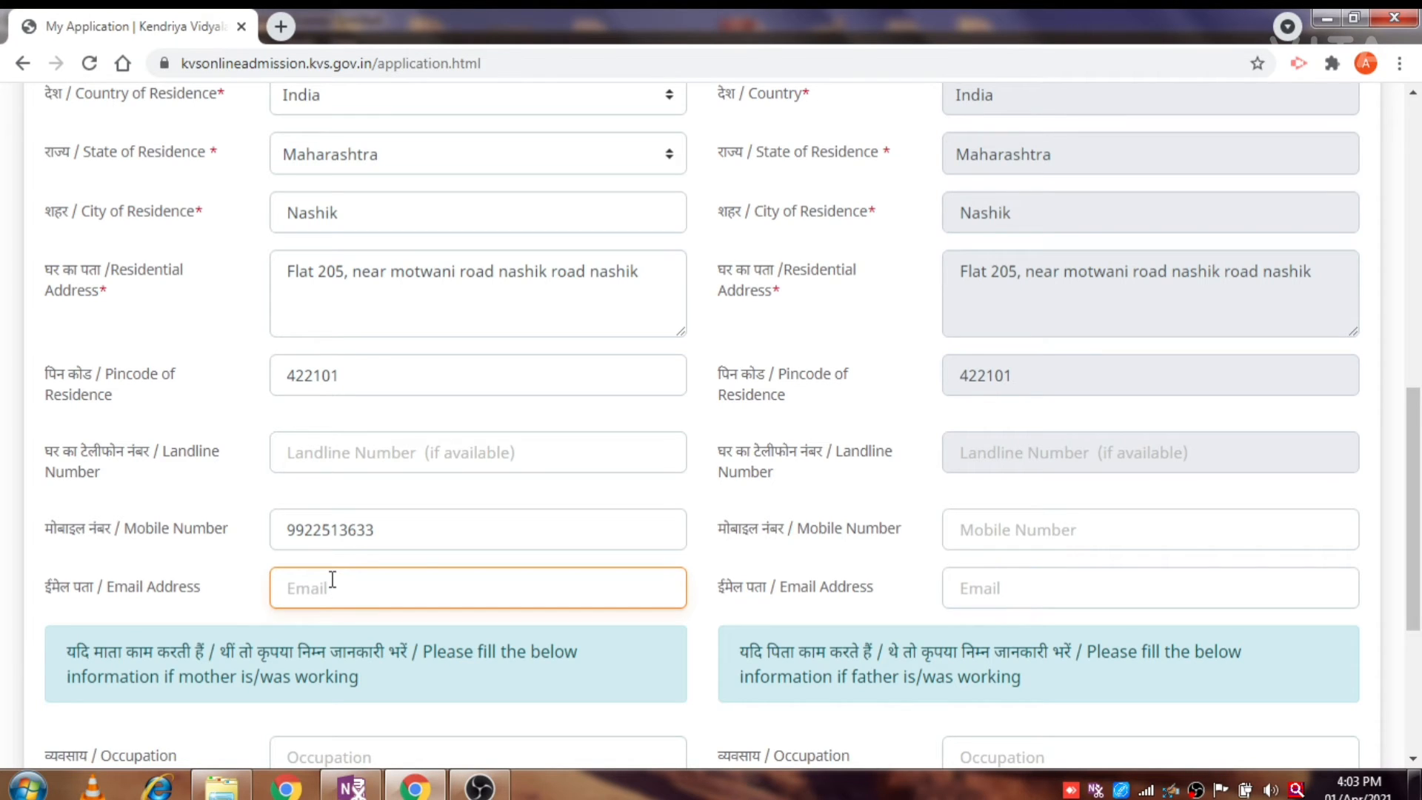
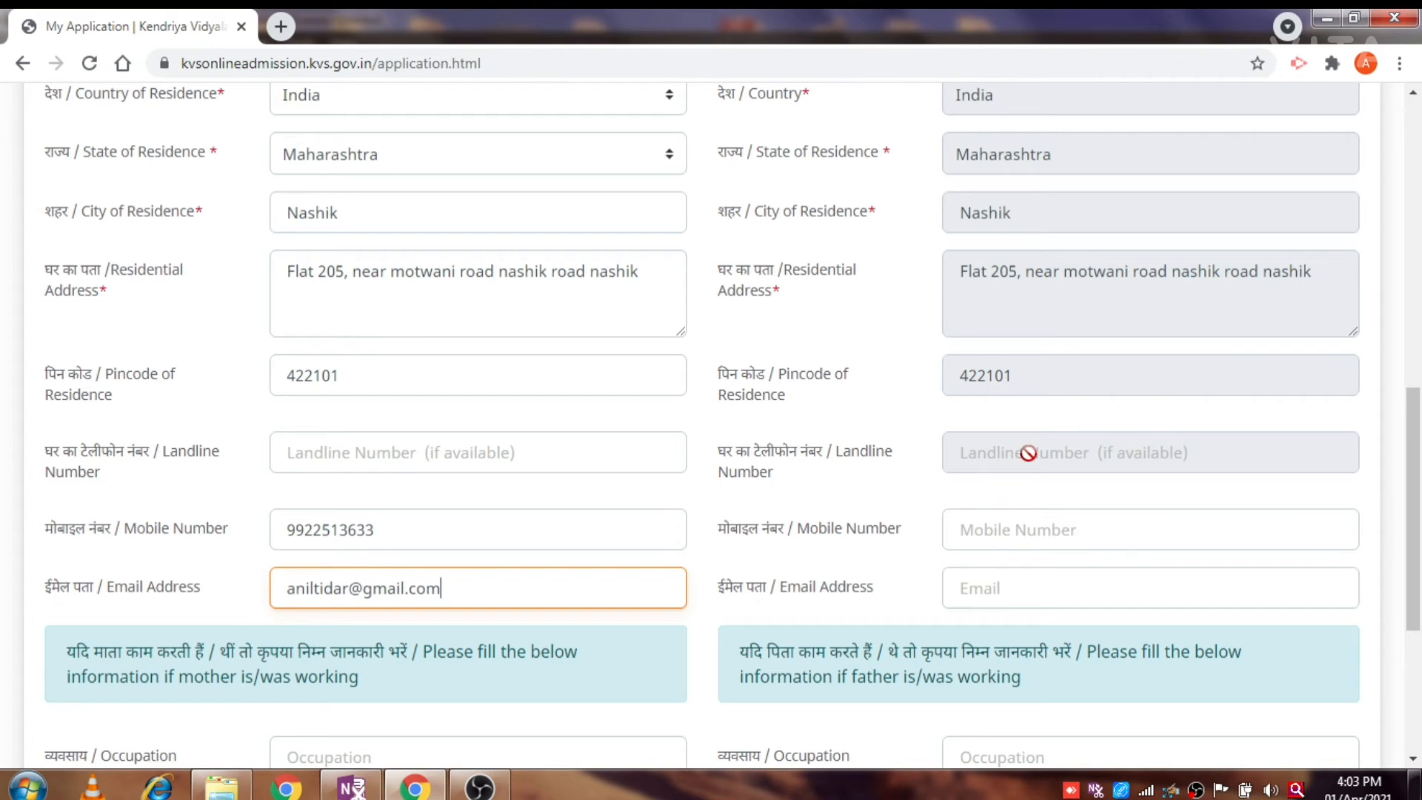
Enter the father's mobile number, correcting its last digit, and his e-mail address.
{"action": "left_click", "coordinate": [984, 529]}
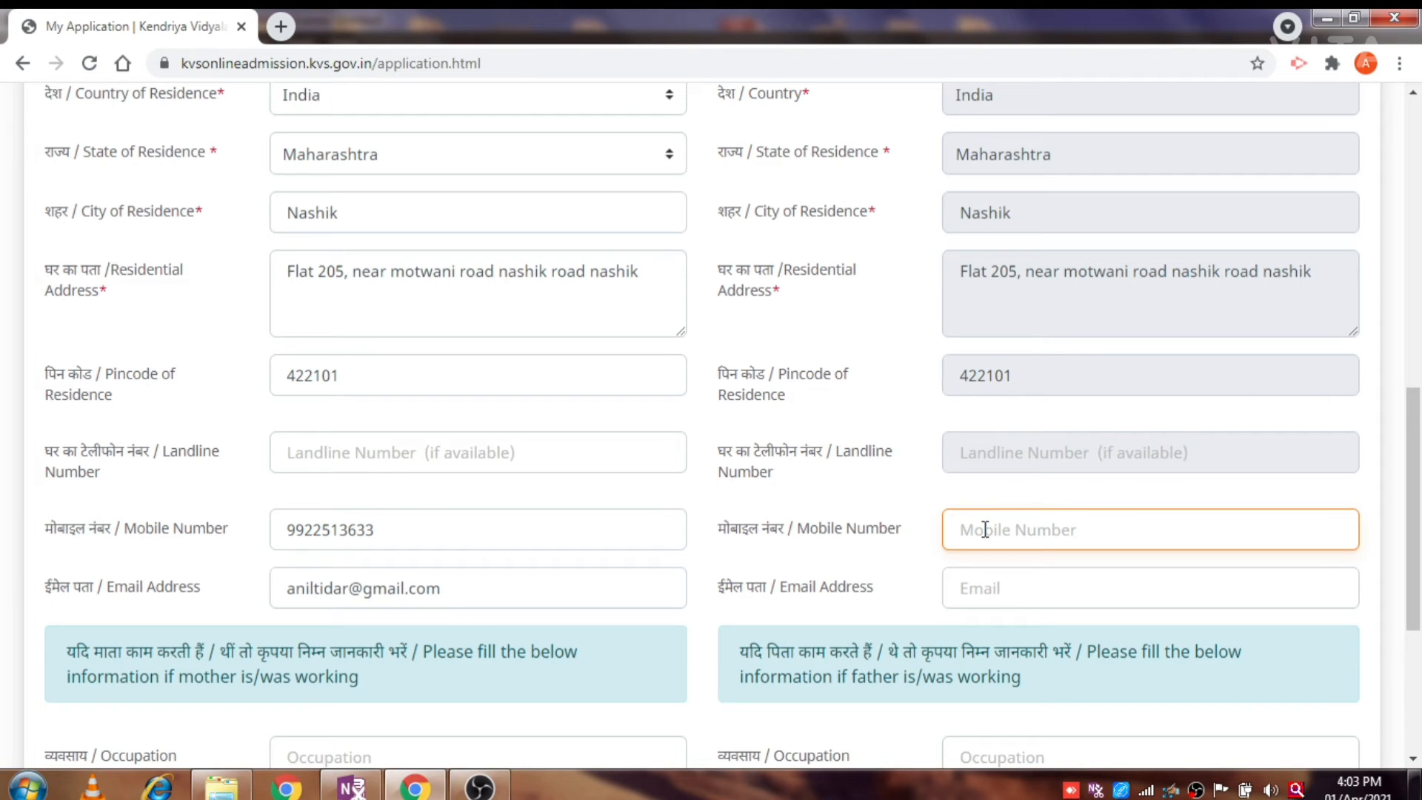
{"action": "type", "text": "4"}
{"action": "left_click", "coordinate": [1005, 591]}
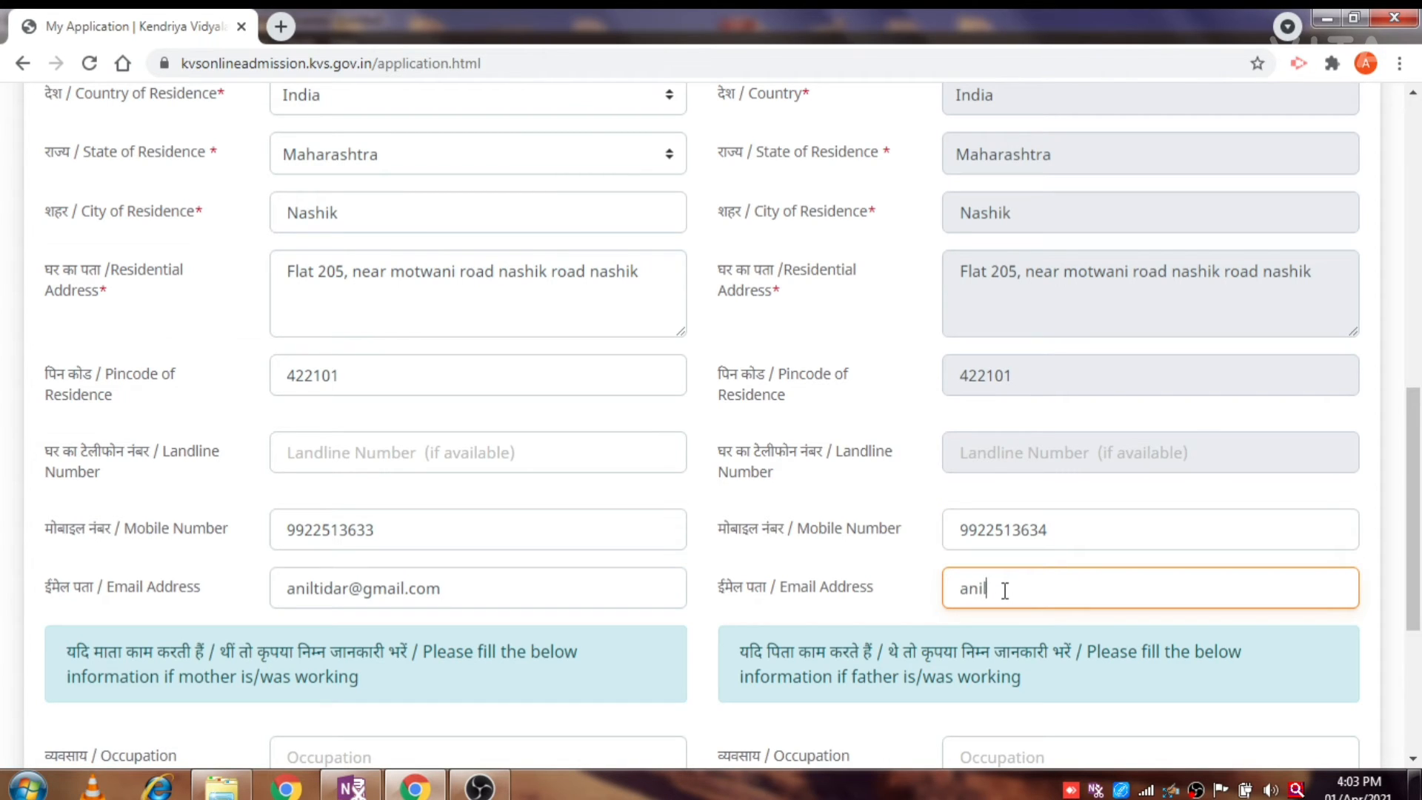
Enter the mother's occupation as 'House wife'.
{"action": "scroll", "coordinate": [835, 632], "scroll_direction": "down", "scroll_amount": 3}
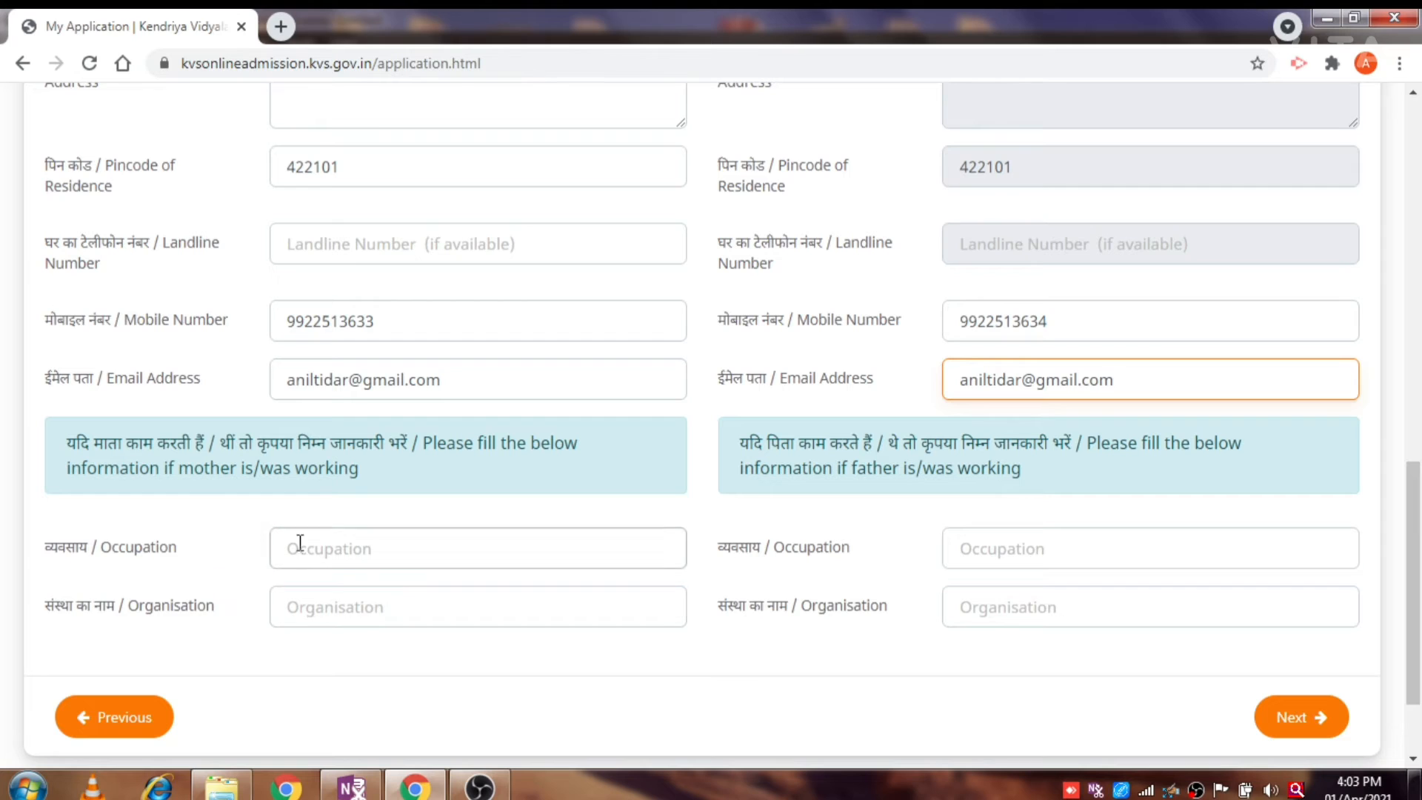
{"action": "left_click", "coordinate": [323, 544]}
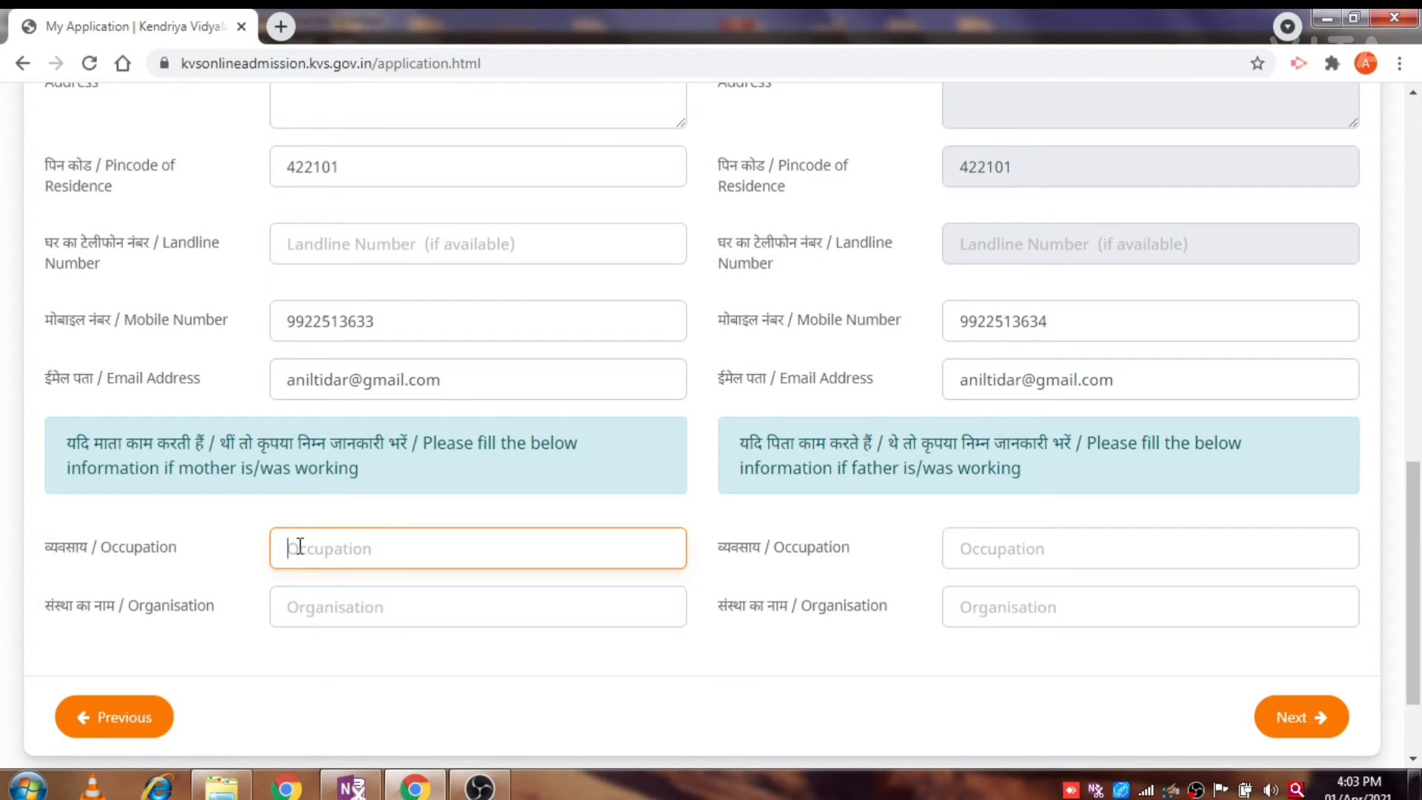
{"action": "type", "text": "House wife"}
{"action": "left_click", "coordinate": [328, 606]}
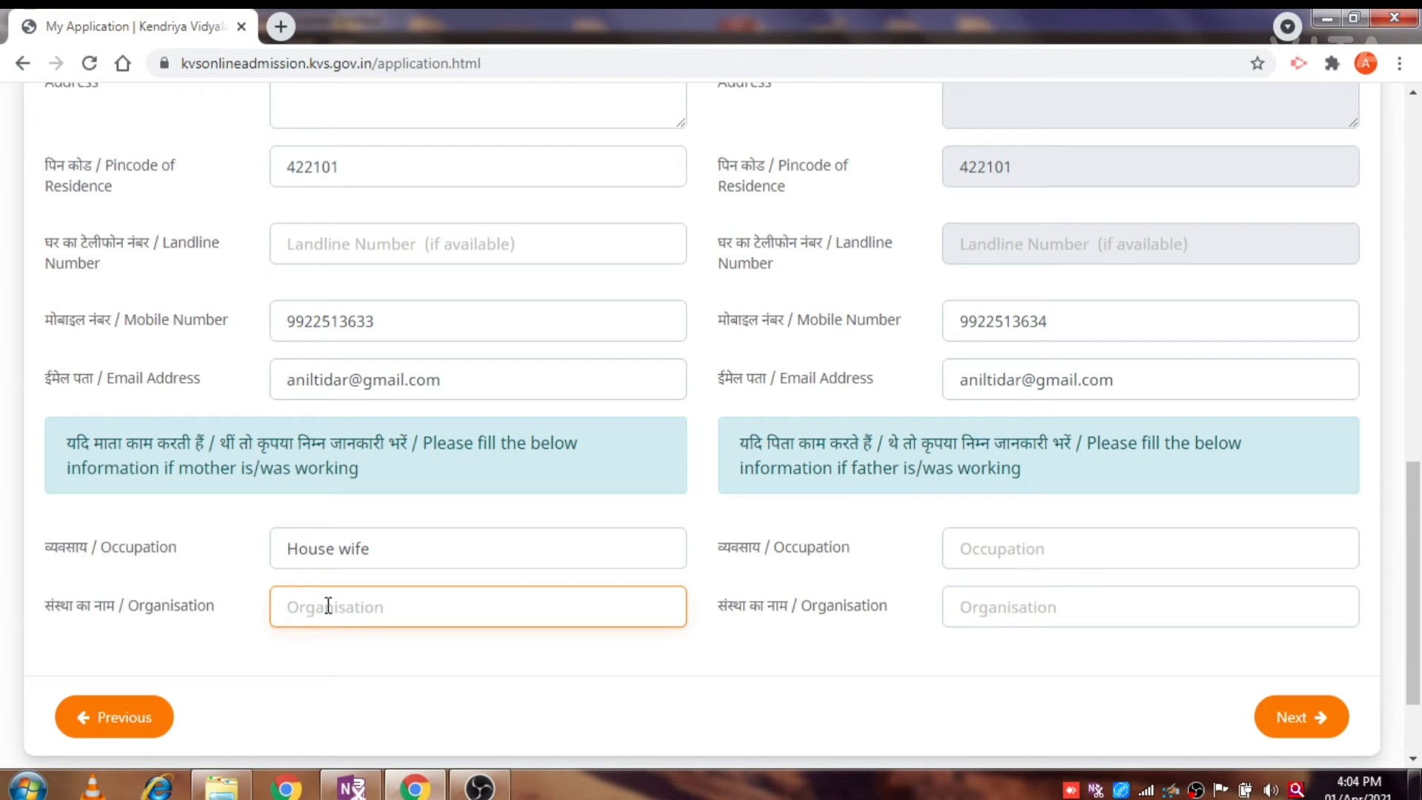
Enter the father's occupation 'Teacher' and organisation 'MVP', then continue to Choice of Schools.
{"action": "left_click", "coordinate": [1035, 548]}
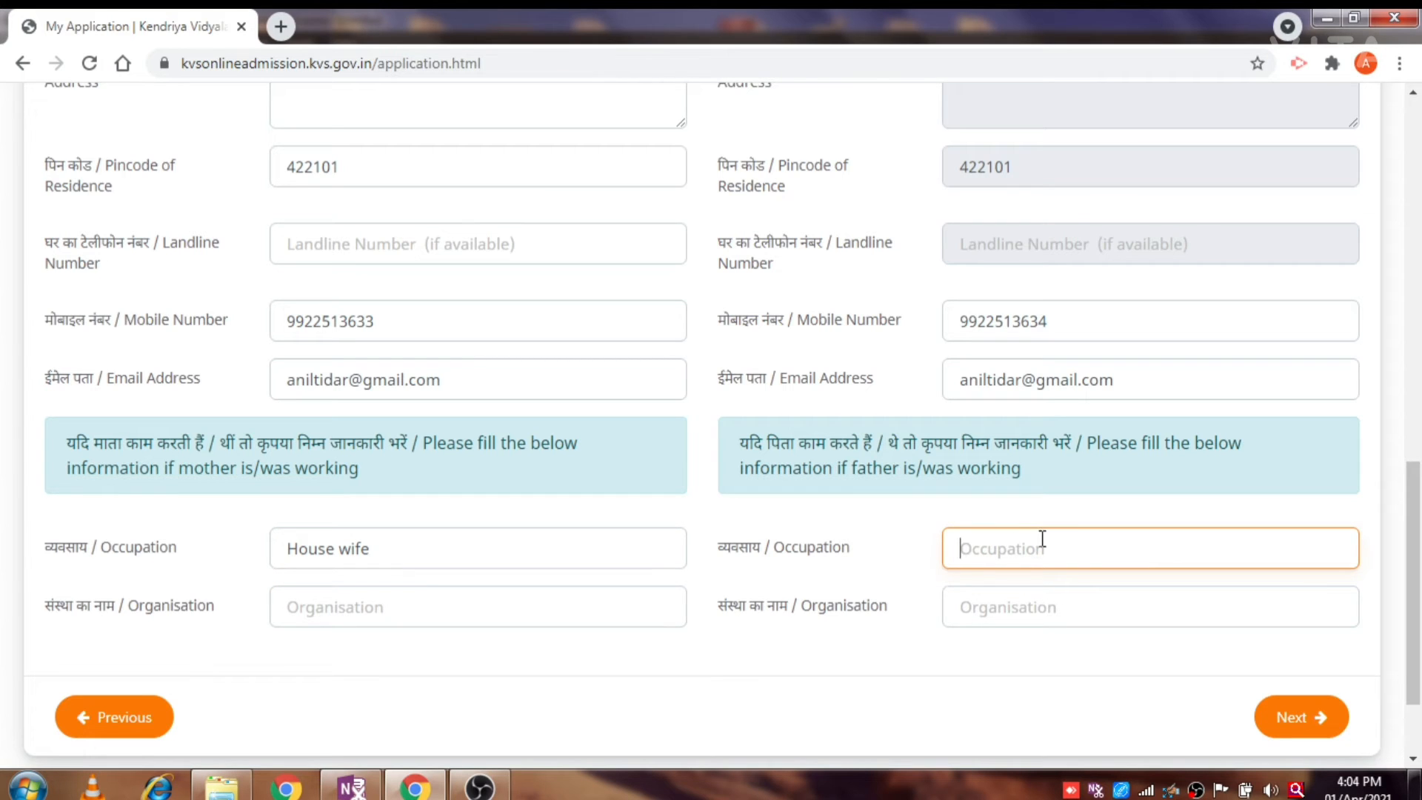
{"action": "type", "text": "Teacher"}
{"action": "left_click", "coordinate": [1004, 611]}
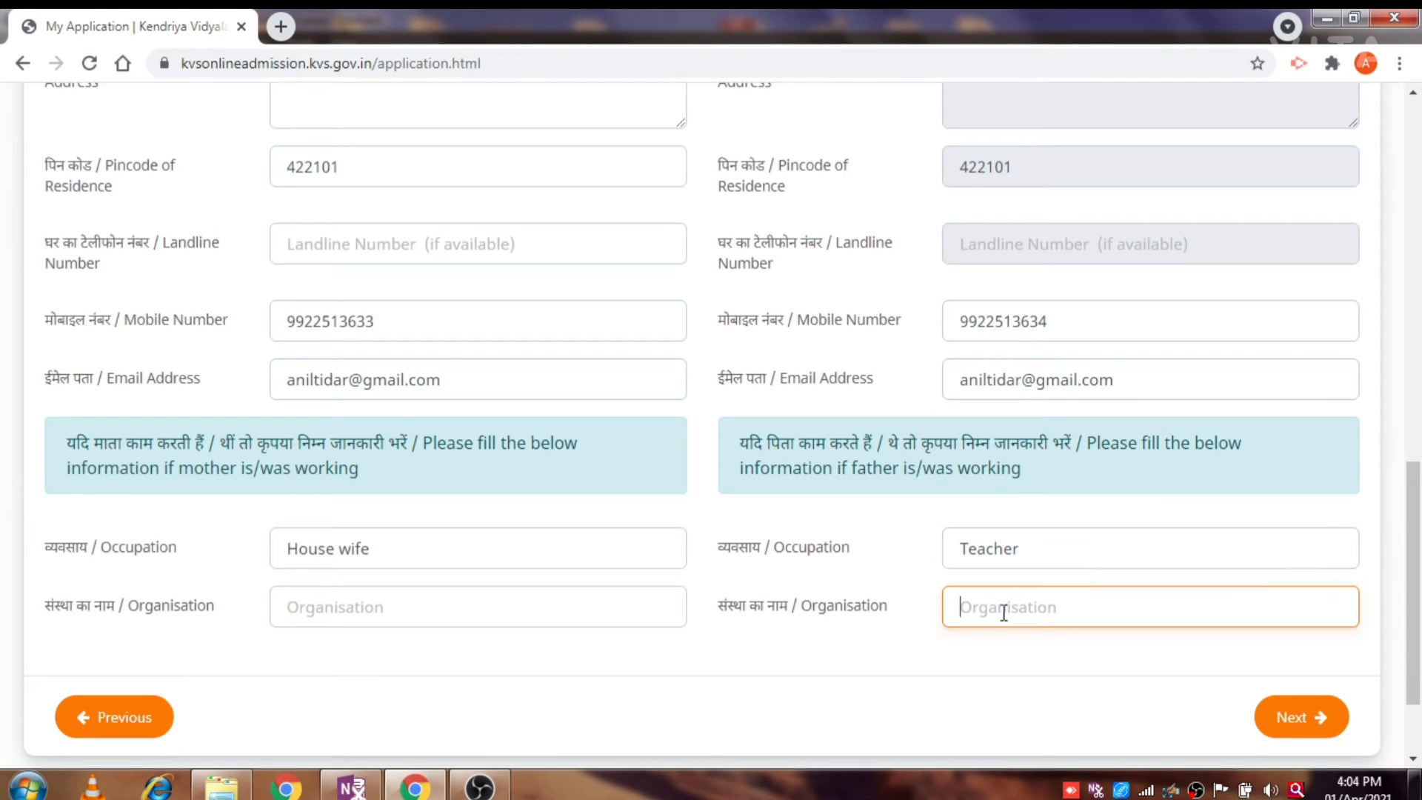
{"action": "type", "text": "MVP"}
{"action": "left_click", "coordinate": [1284, 718]}
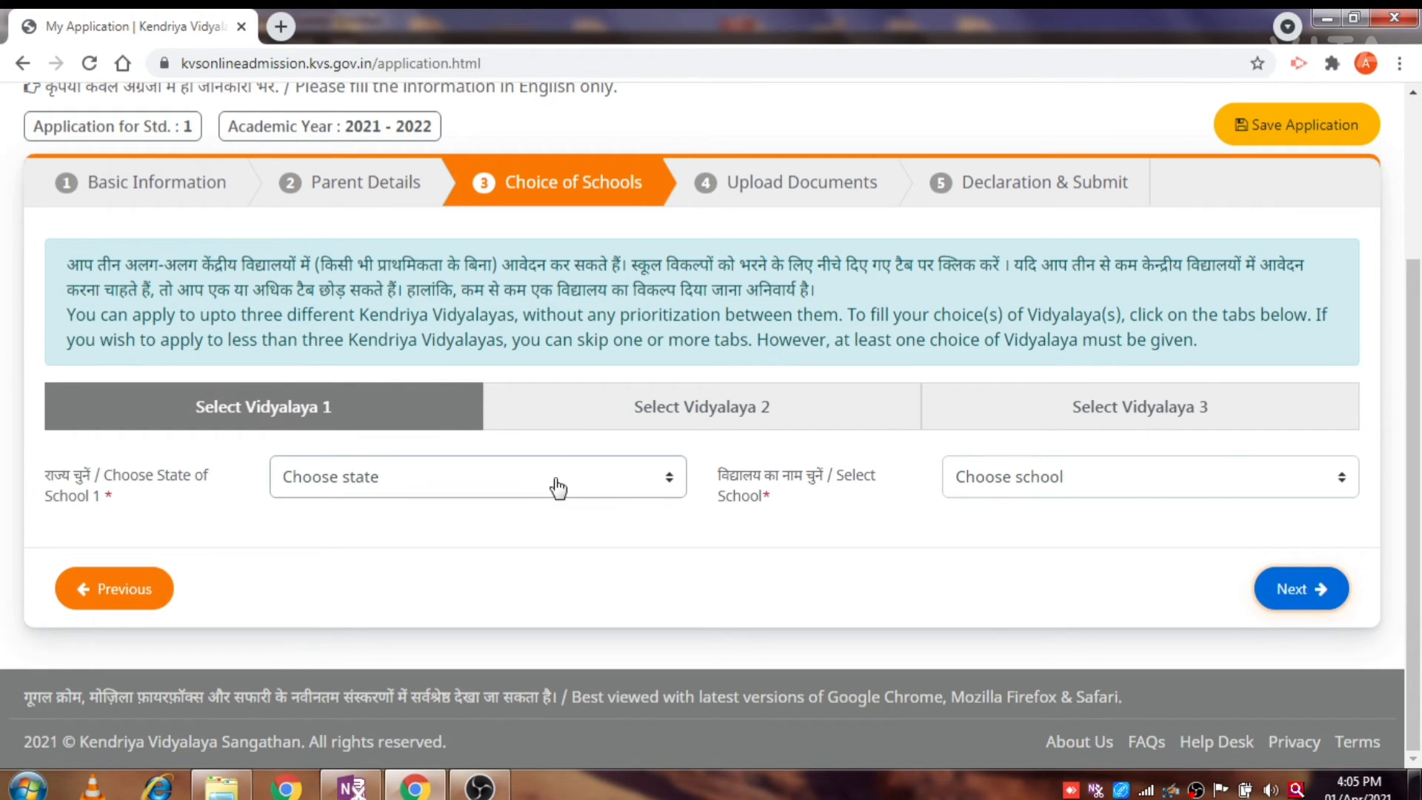
Choose Maharashtra as the state for Vidyalaya 1.
{"action": "left_click", "coordinate": [631, 480]}
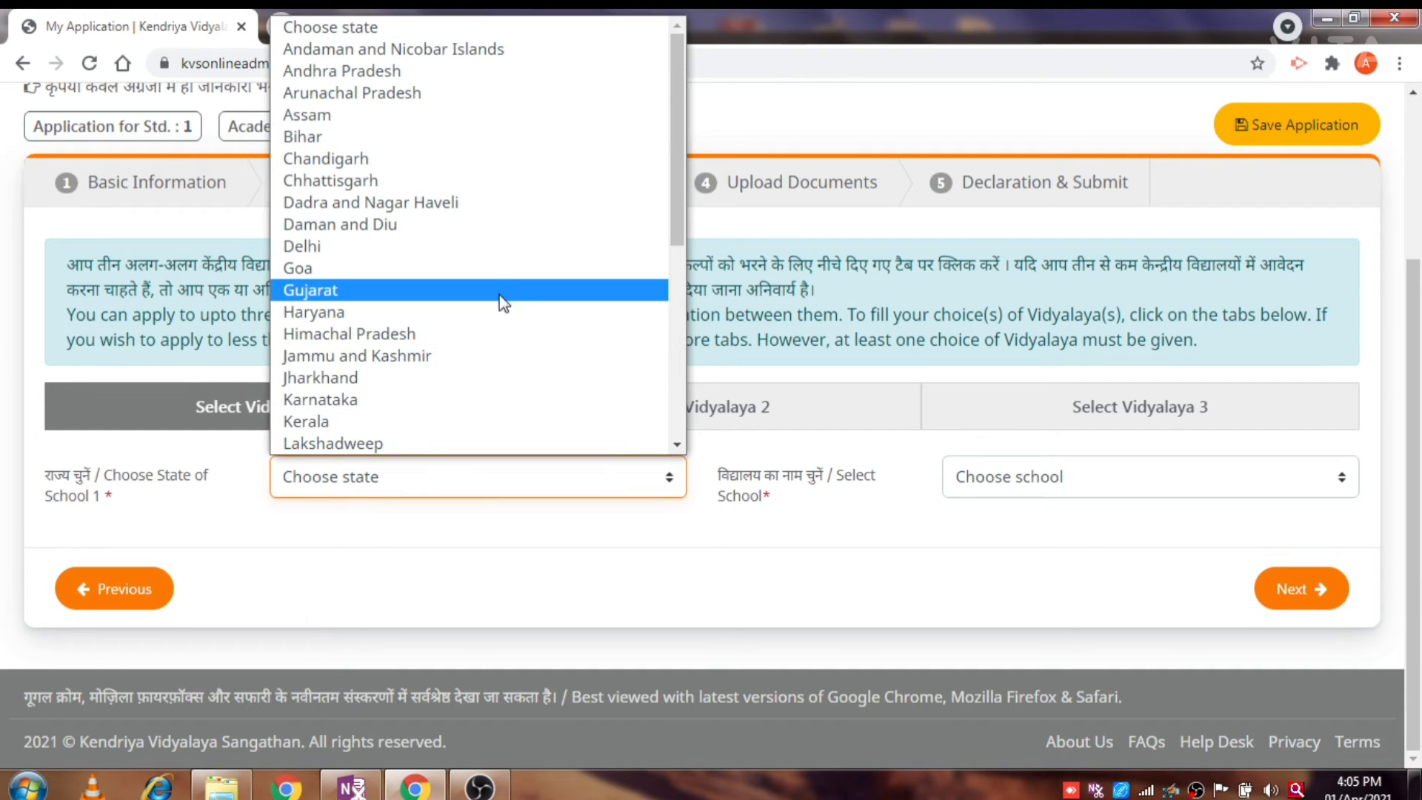
{"action": "scroll", "coordinate": [492, 310], "scroll_direction": "down", "scroll_amount": 5}
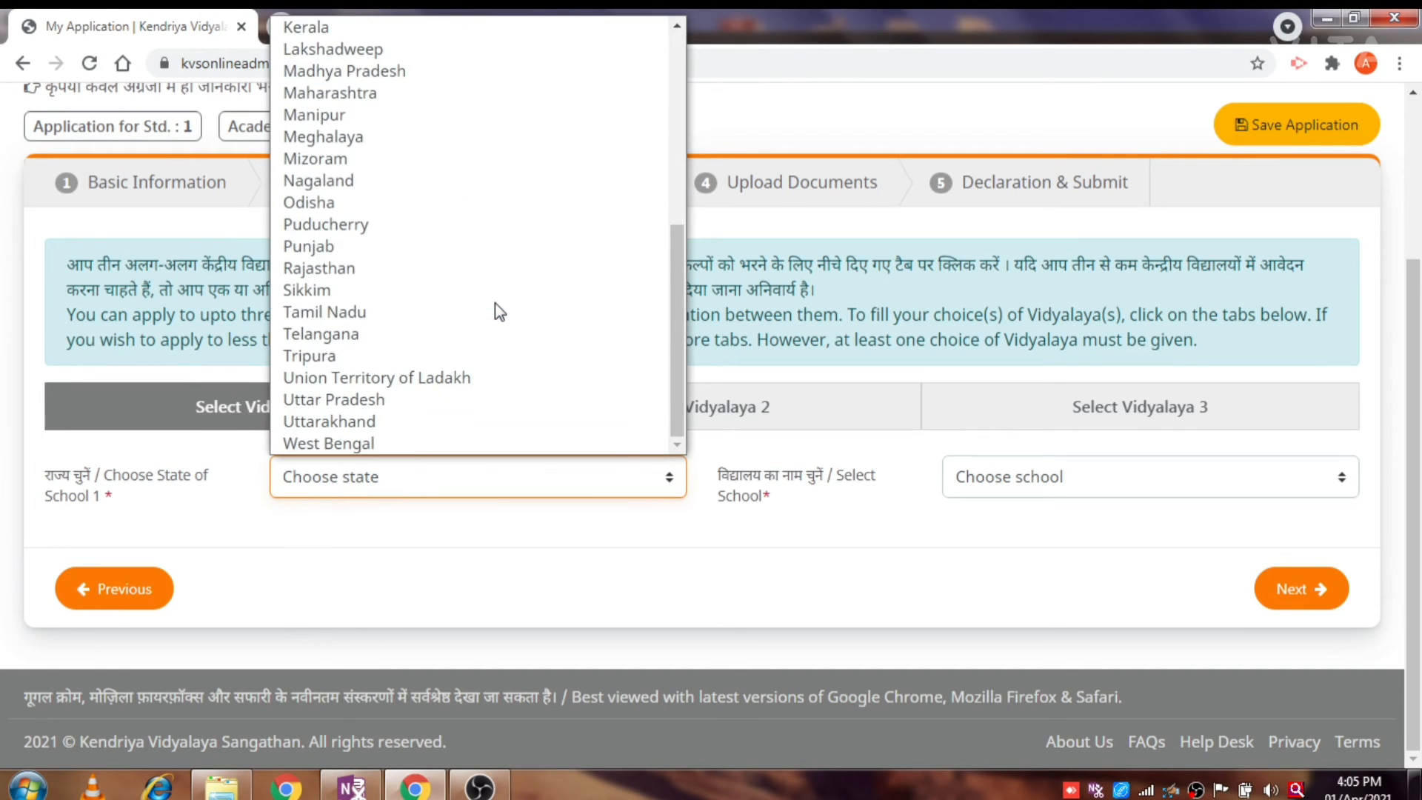
{"action": "left_click", "coordinate": [424, 94]}
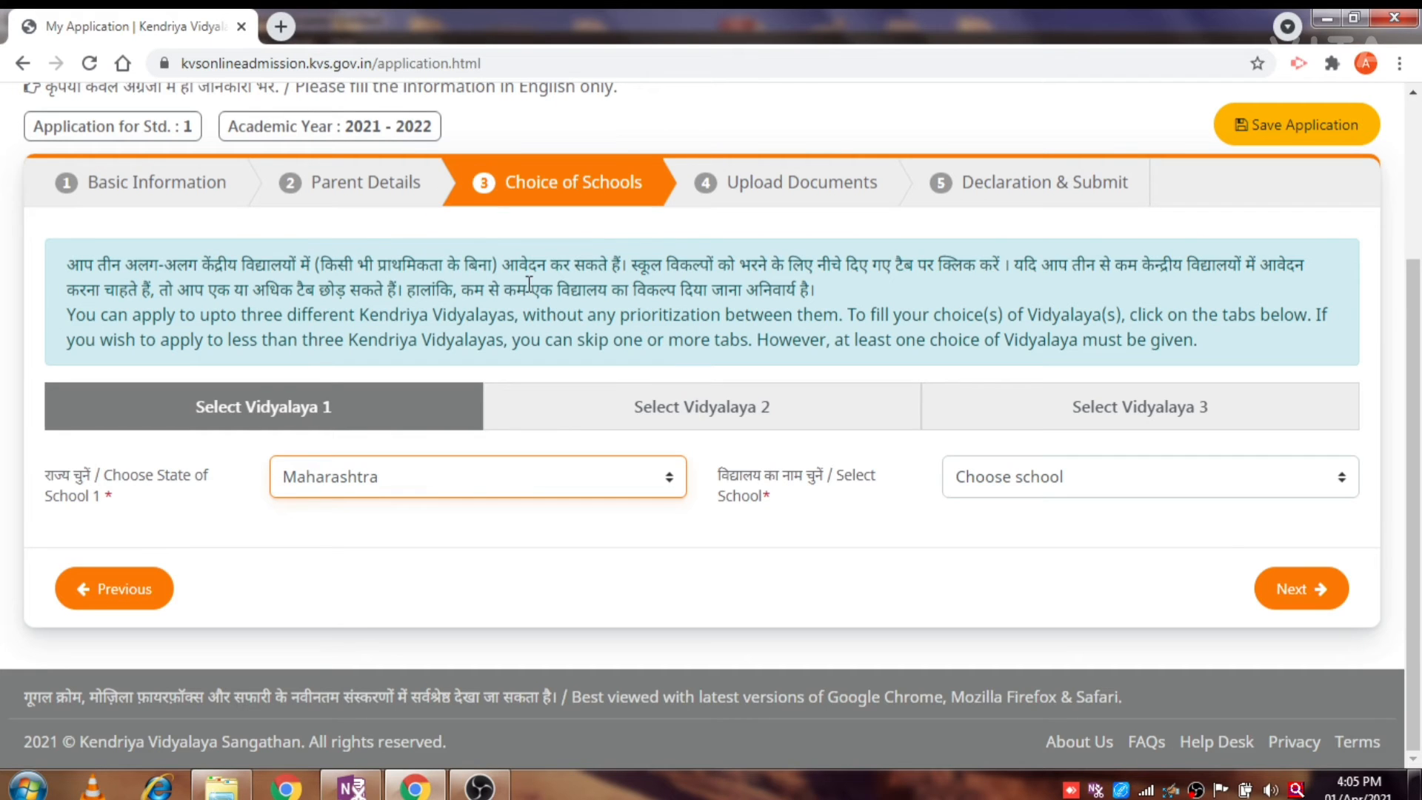
Select KV ISP NASIK ROAD from the Maharashtra school list as Vidyalaya 1.
{"action": "left_click", "coordinate": [980, 484]}
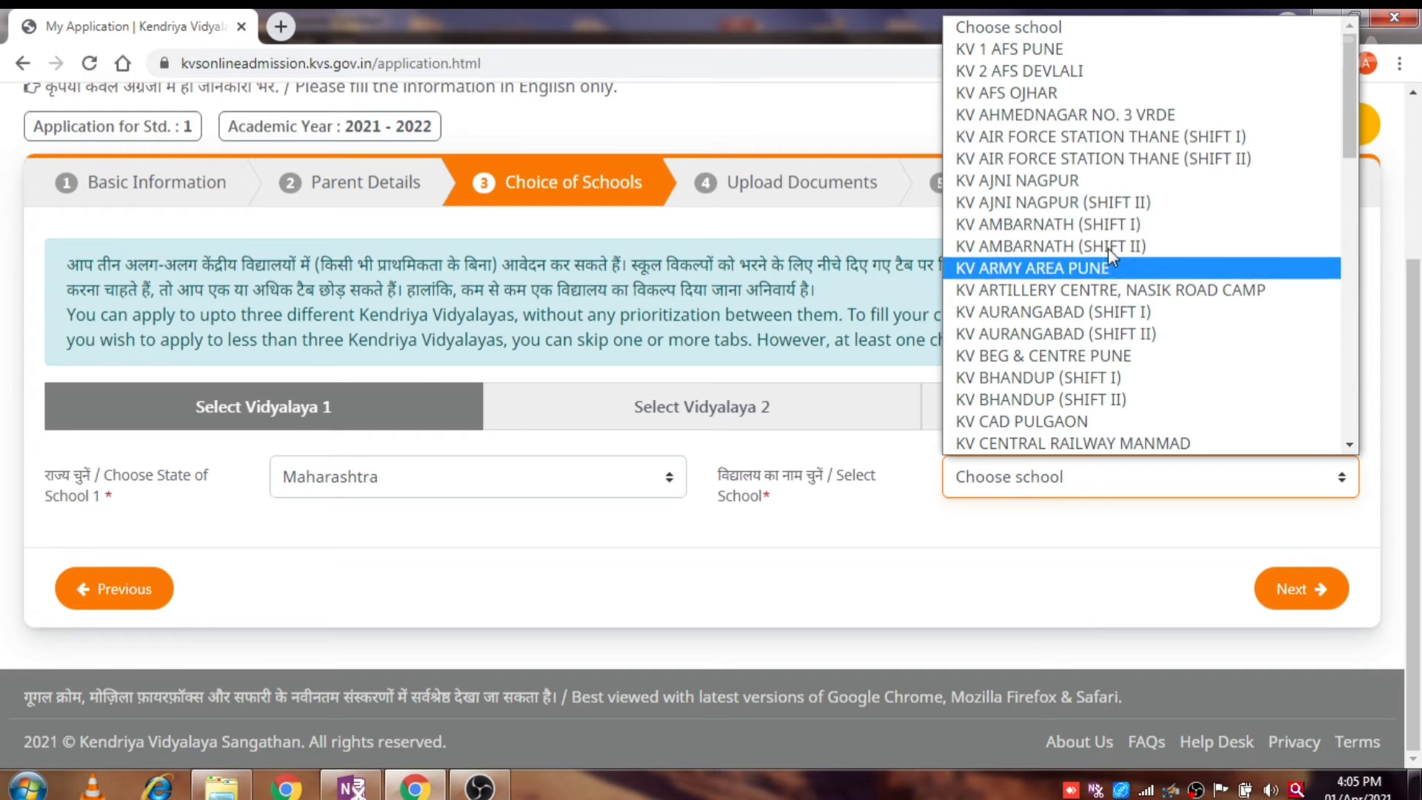
{"action": "scroll", "coordinate": [1148, 335], "scroll_direction": "down", "scroll_amount": 3}
{"action": "scroll", "coordinate": [1144, 339], "scroll_direction": "up", "scroll_amount": 2}
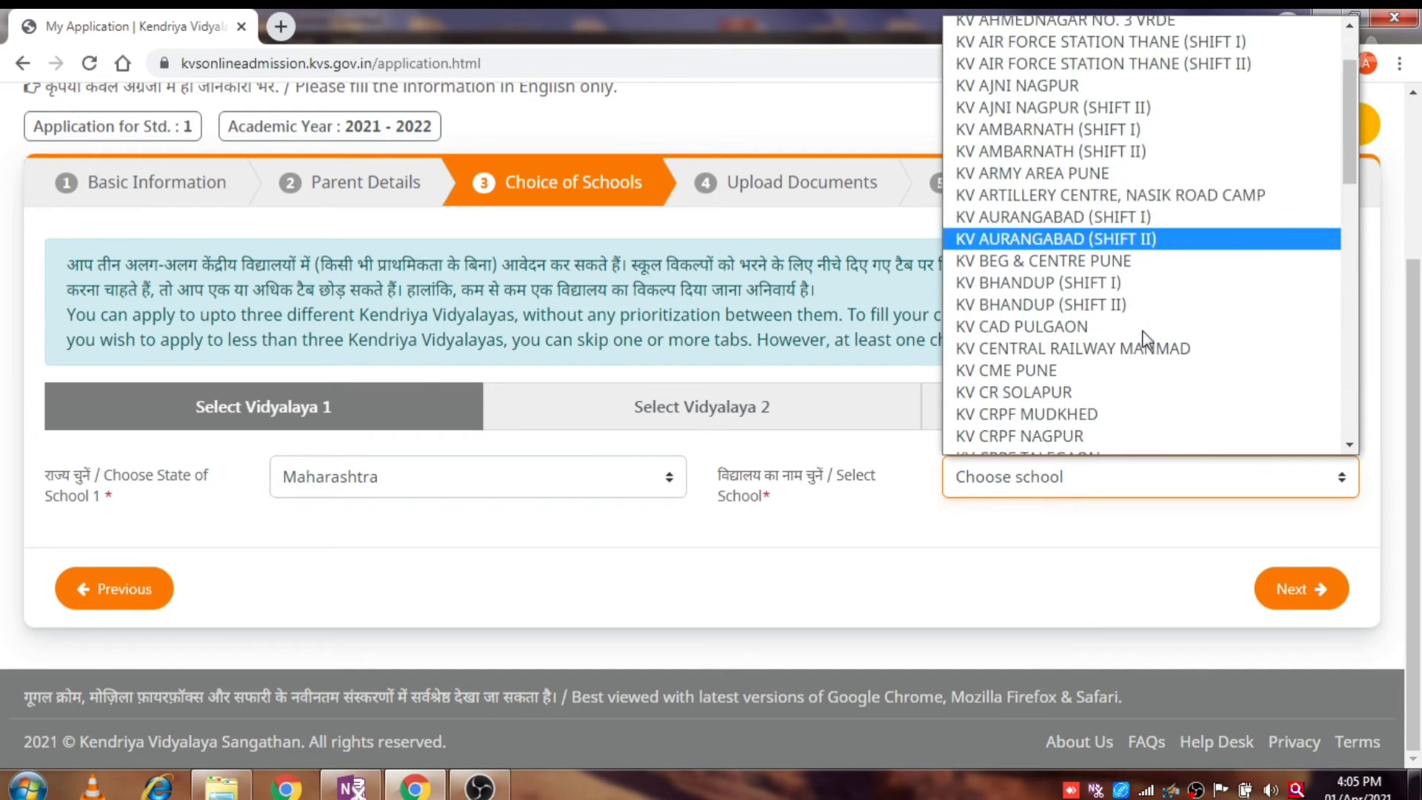
{"action": "scroll", "coordinate": [1146, 338], "scroll_direction": "up", "scroll_amount": 2}
{"action": "scroll", "coordinate": [1146, 338], "scroll_direction": "down", "scroll_amount": 6}
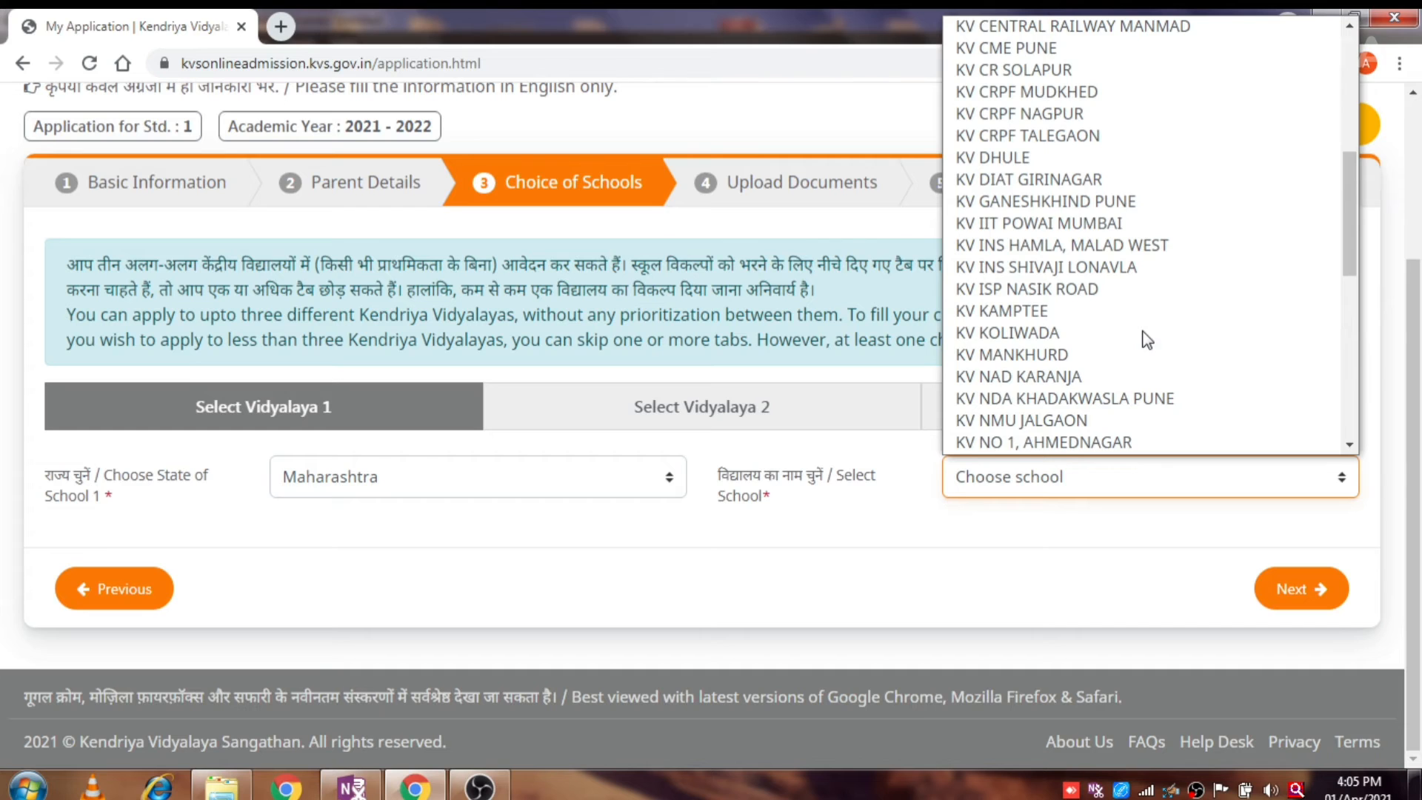
{"action": "scroll", "coordinate": [1146, 339], "scroll_direction": "down", "scroll_amount": 3}
{"action": "scroll", "coordinate": [1147, 339], "scroll_direction": "down", "scroll_amount": 3}
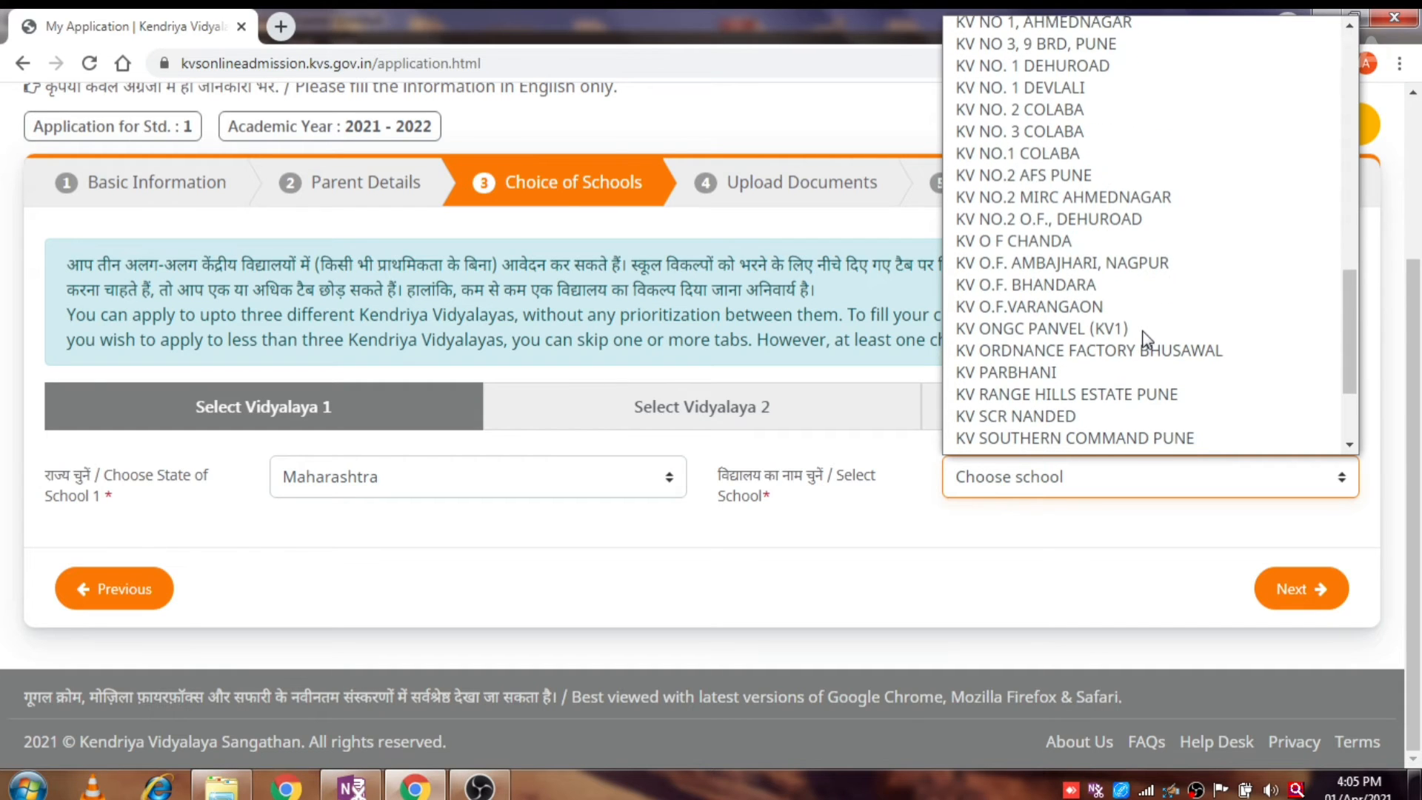
{"action": "scroll", "coordinate": [1147, 339], "scroll_direction": "down", "scroll_amount": 3}
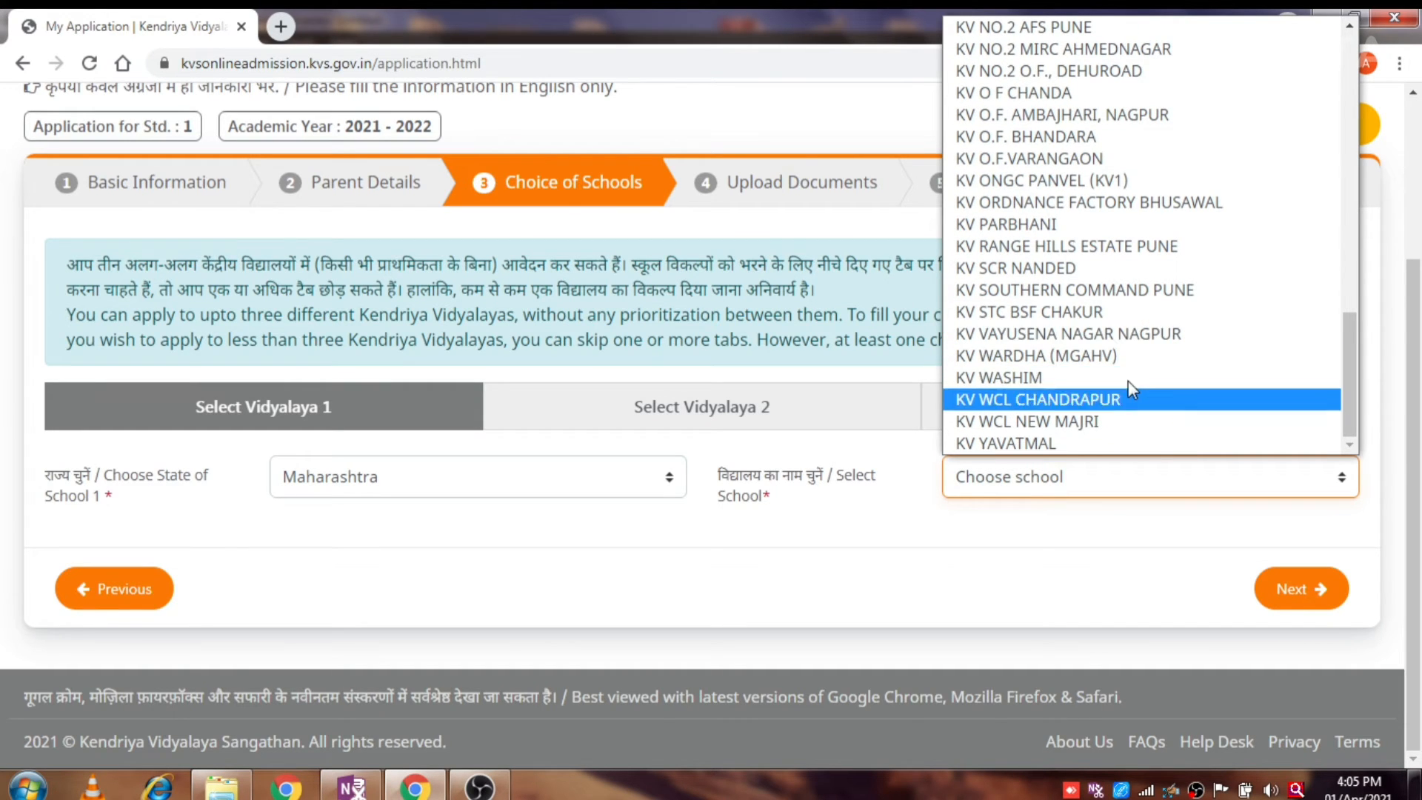
{"action": "scroll", "coordinate": [1086, 412], "scroll_direction": "up", "scroll_amount": 3}
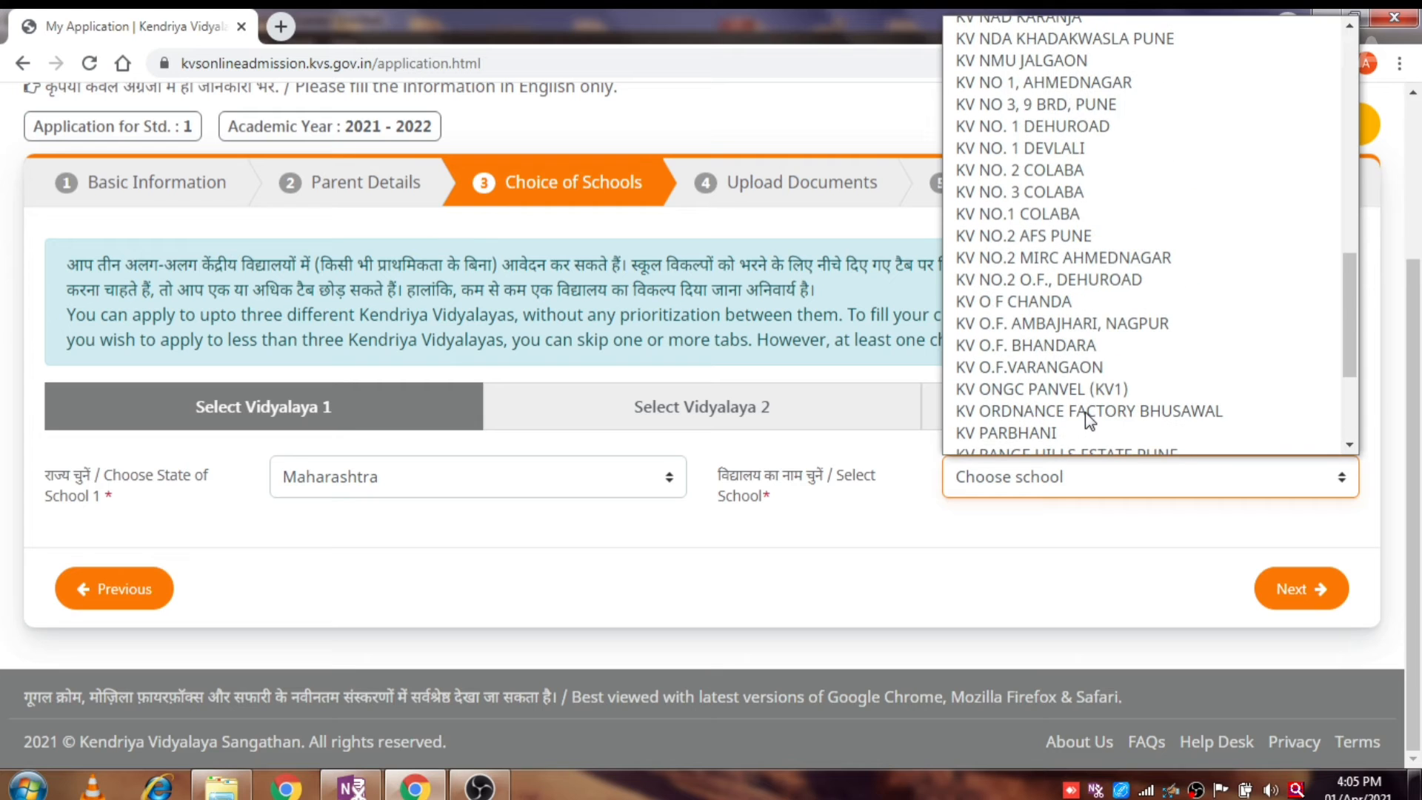
{"action": "scroll", "coordinate": [1085, 412], "scroll_direction": "up", "scroll_amount": 3}
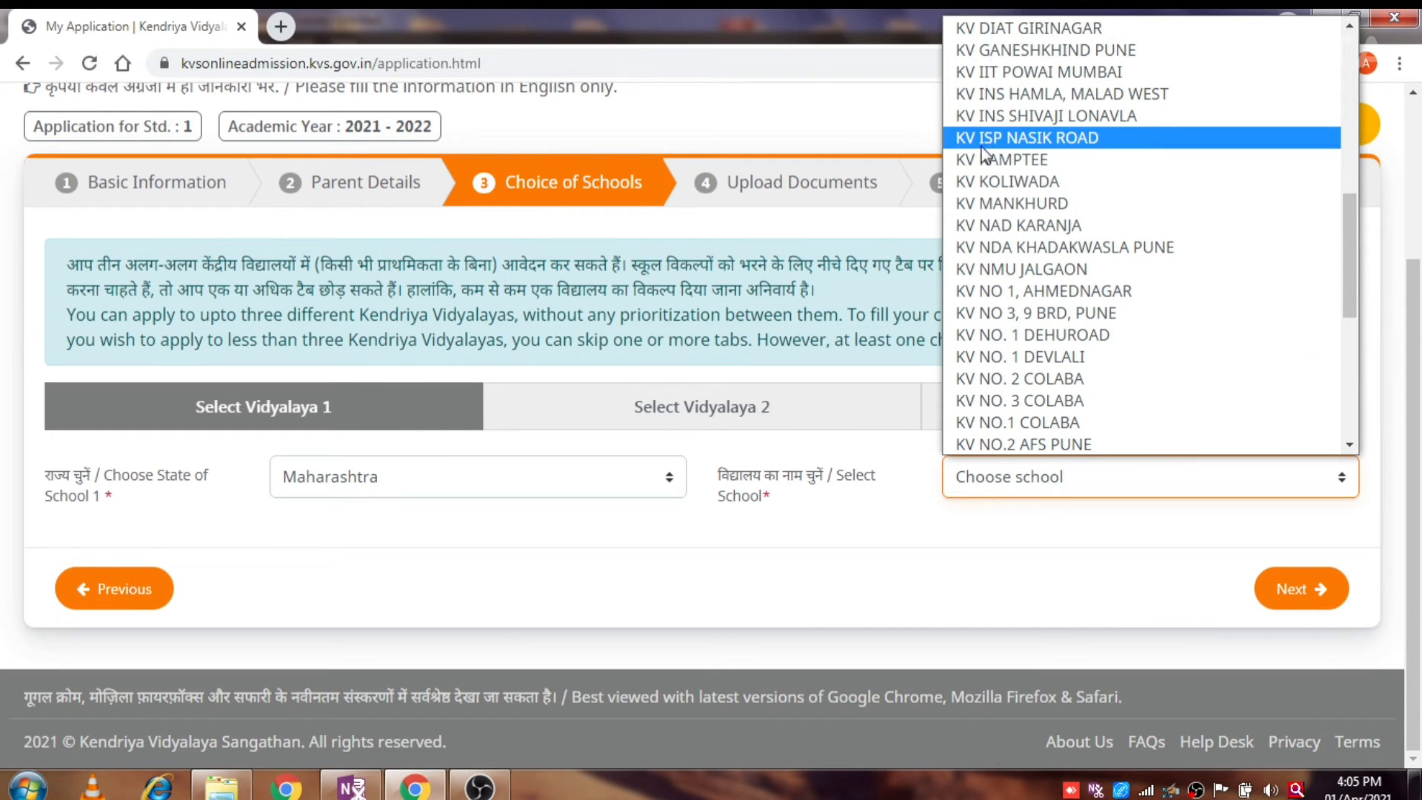
{"action": "left_click", "coordinate": [1034, 140]}
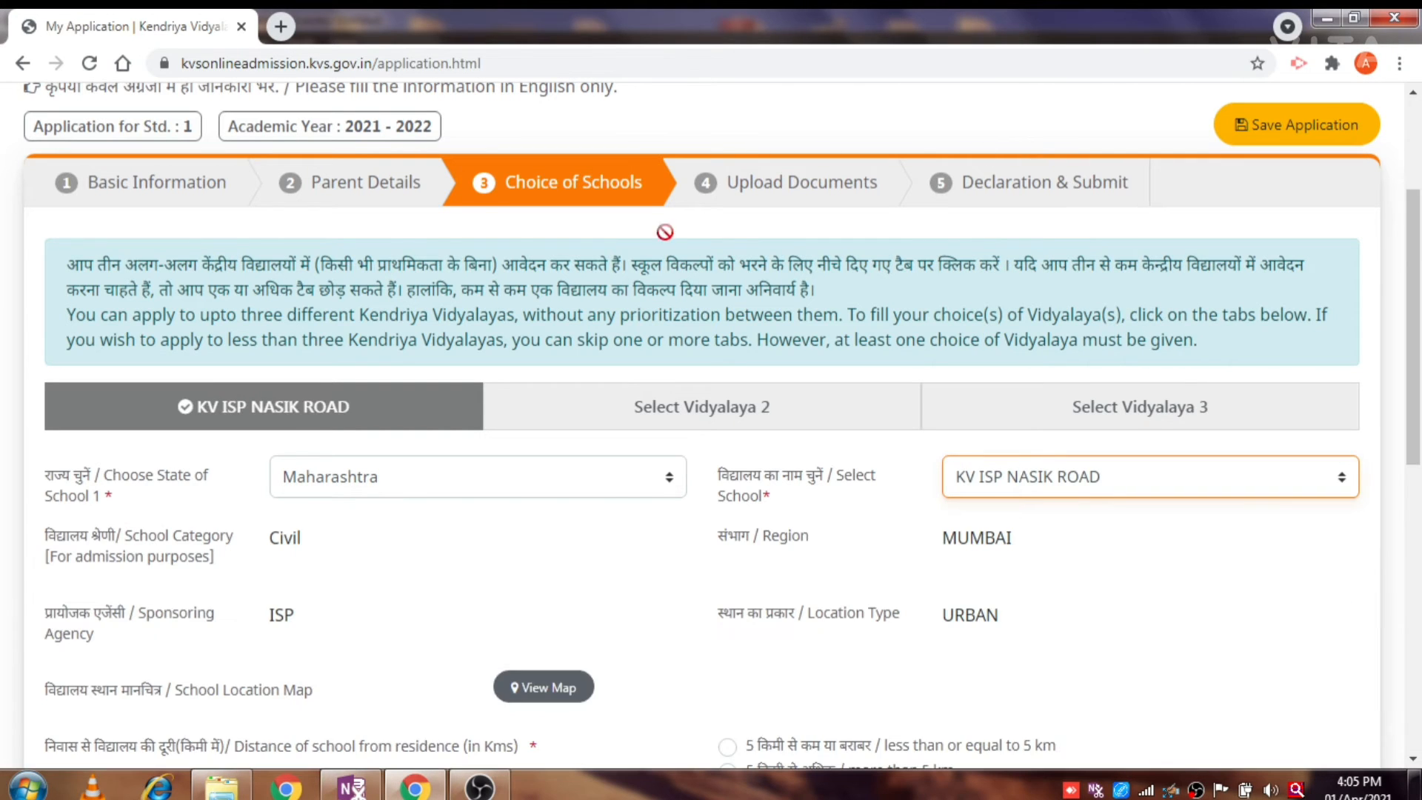
Answer Yes to getting help filling the service priority category.
{"action": "scroll", "coordinate": [643, 513], "scroll_direction": "down", "scroll_amount": 1}
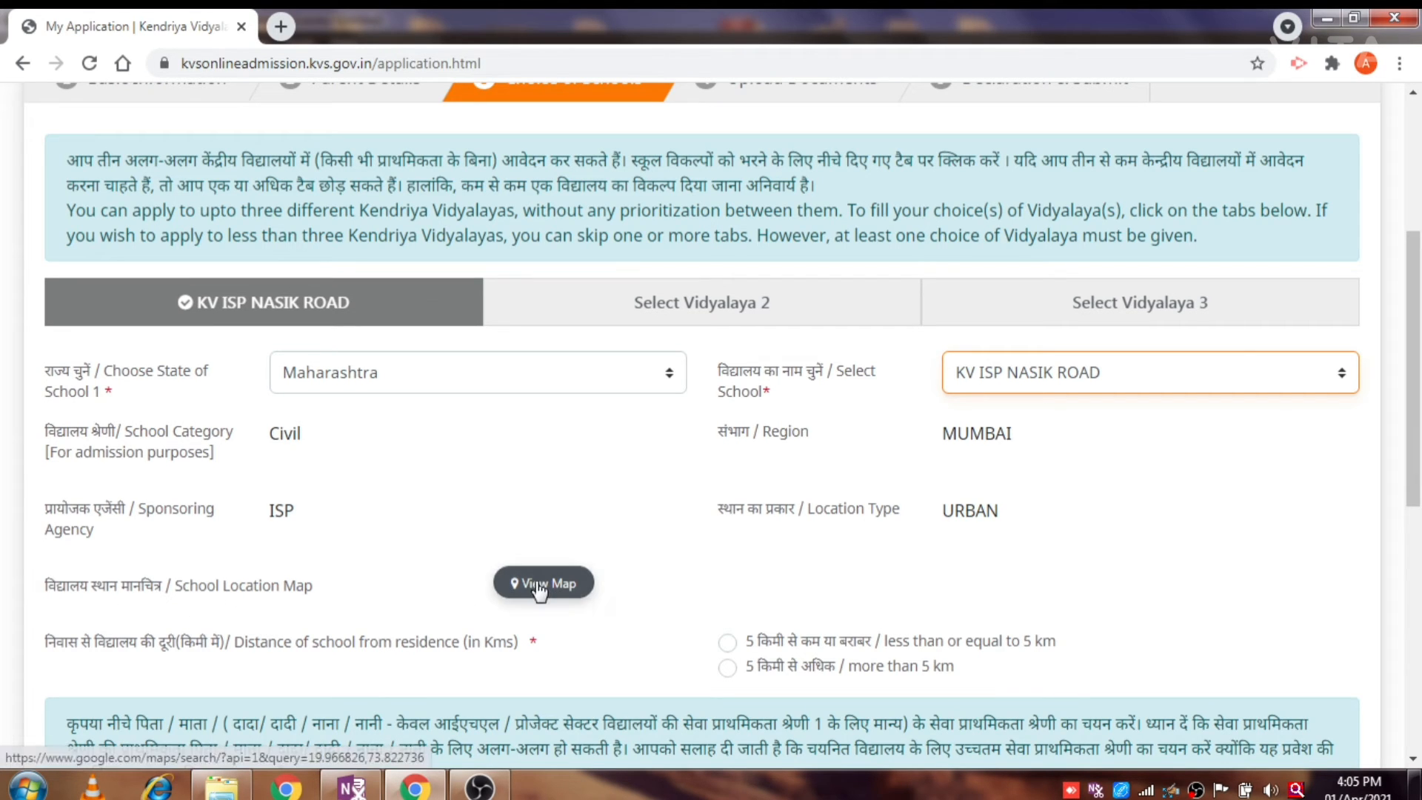
{"action": "scroll", "coordinate": [994, 274], "scroll_direction": "down", "scroll_amount": 2}
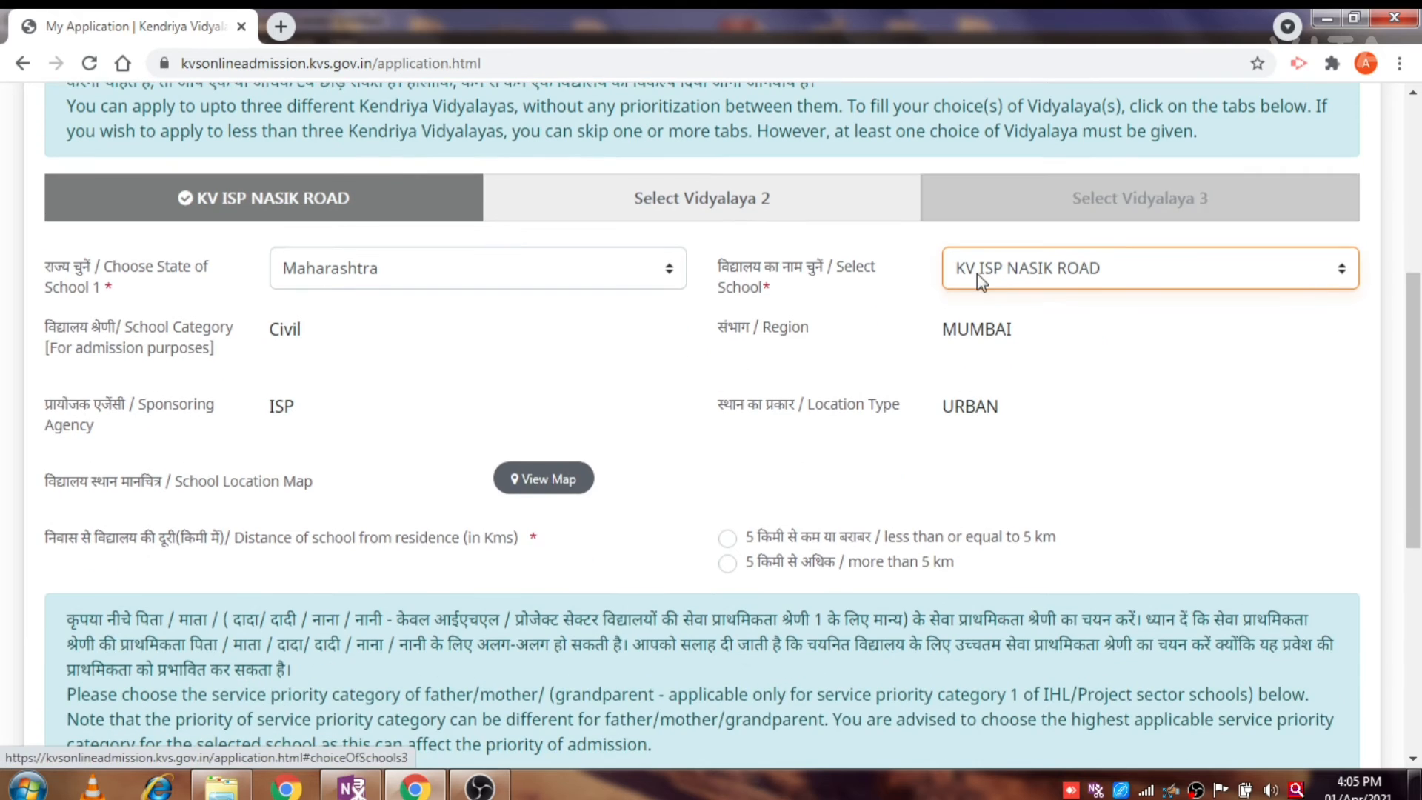
{"action": "scroll", "coordinate": [900, 314], "scroll_direction": "down", "scroll_amount": 3}
{"action": "scroll", "coordinate": [900, 307], "scroll_direction": "down", "scroll_amount": 3}
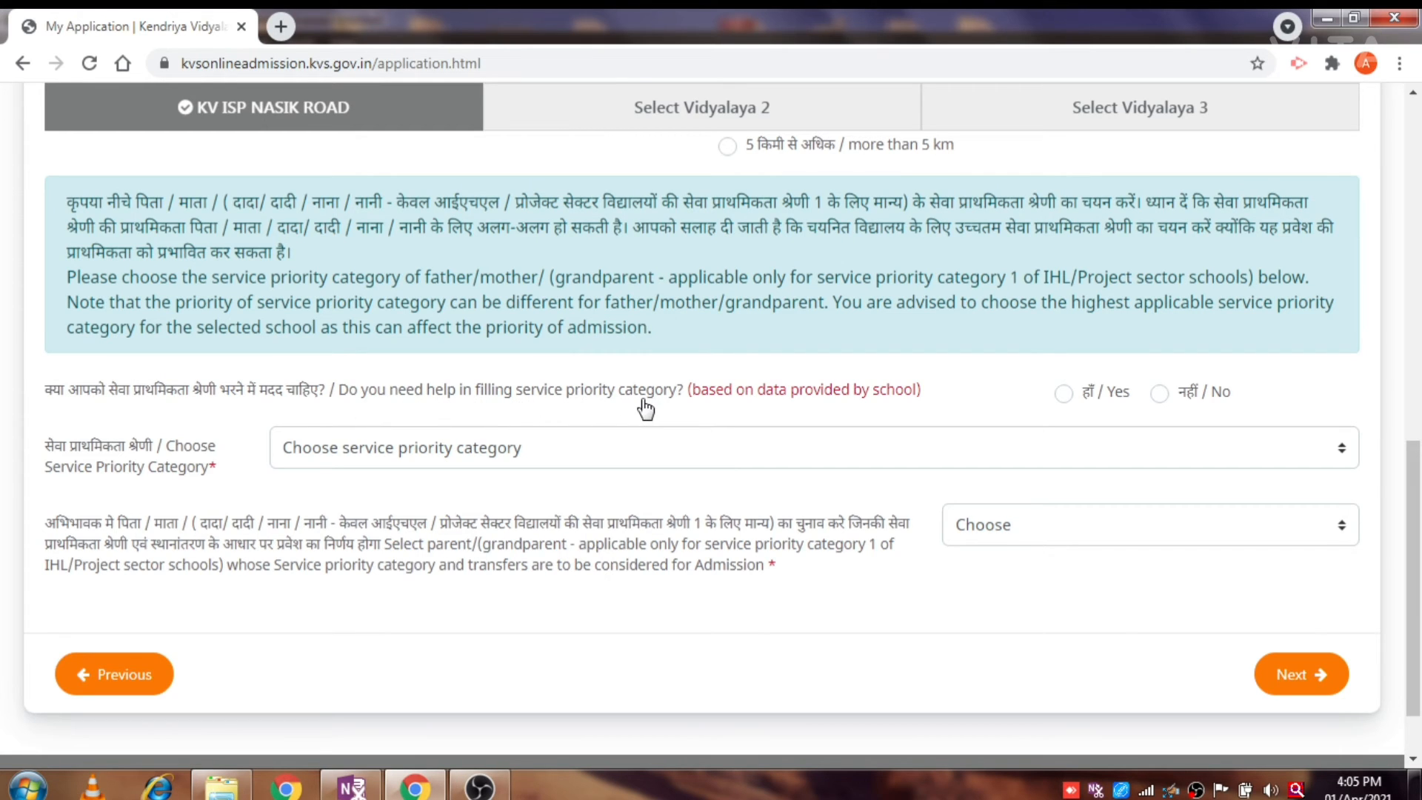
{"action": "left_click", "coordinate": [1075, 398]}
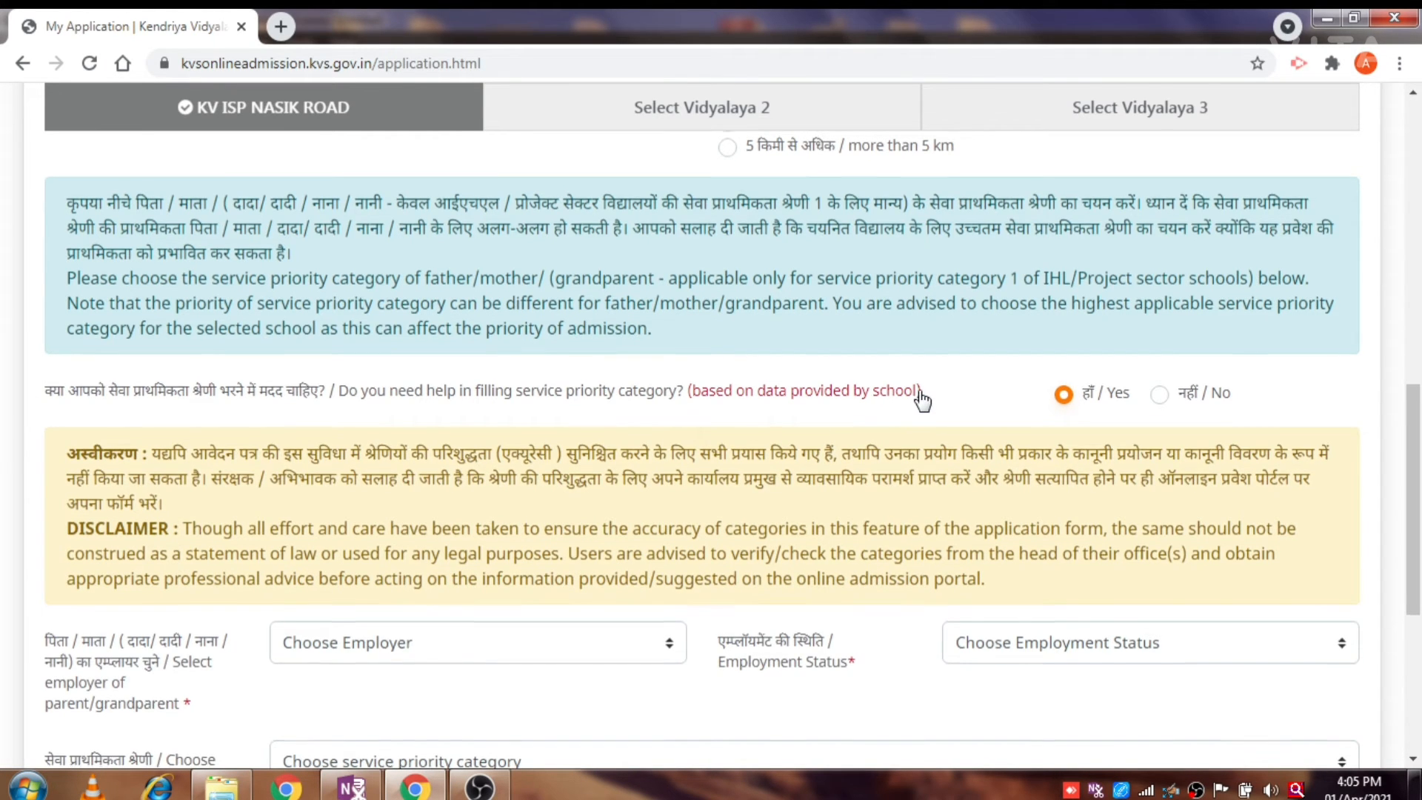
Set the distance to KV ISP NASIK ROAD as less than or equal to 5 km.
{"action": "scroll", "coordinate": [922, 400], "scroll_direction": "up", "scroll_amount": 4}
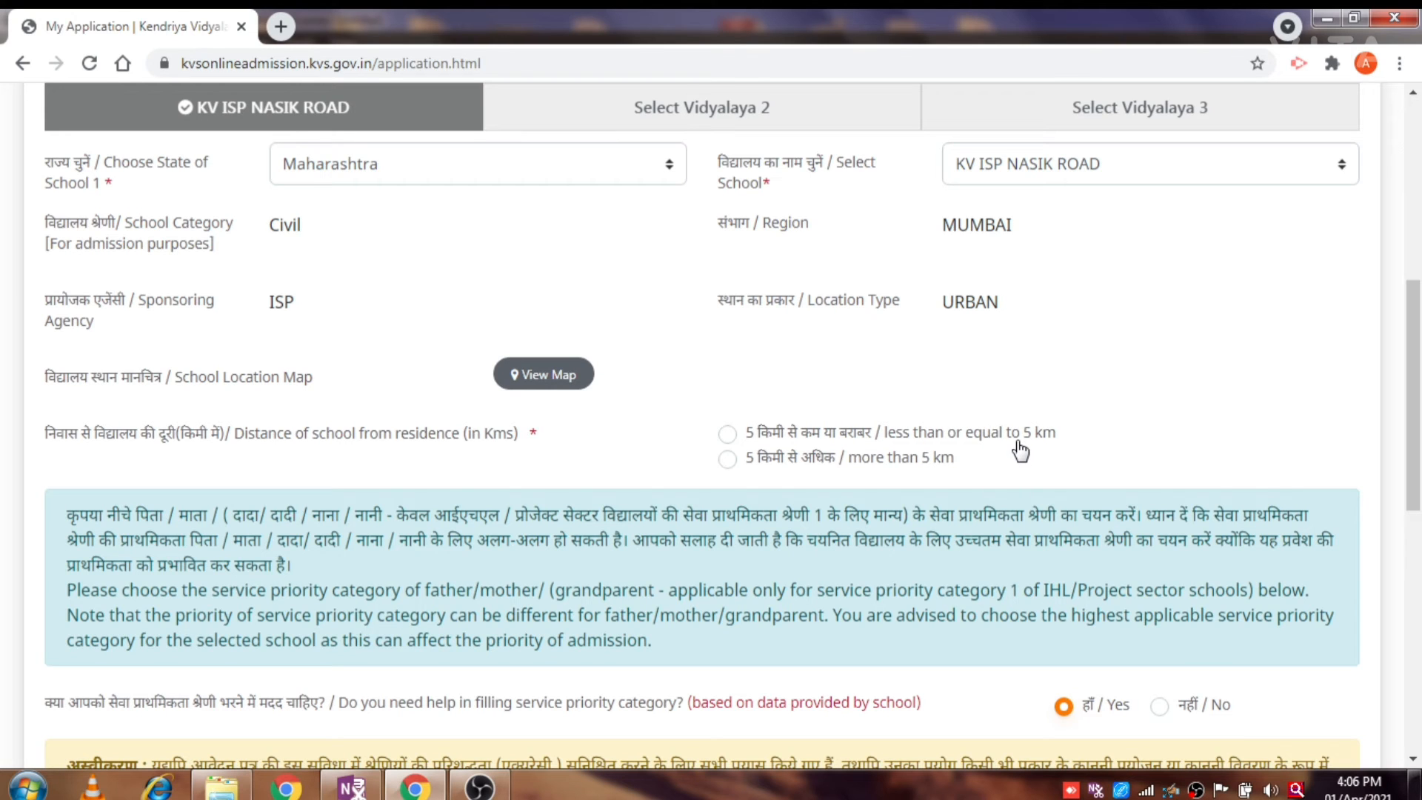
{"action": "left_click", "coordinate": [727, 434]}
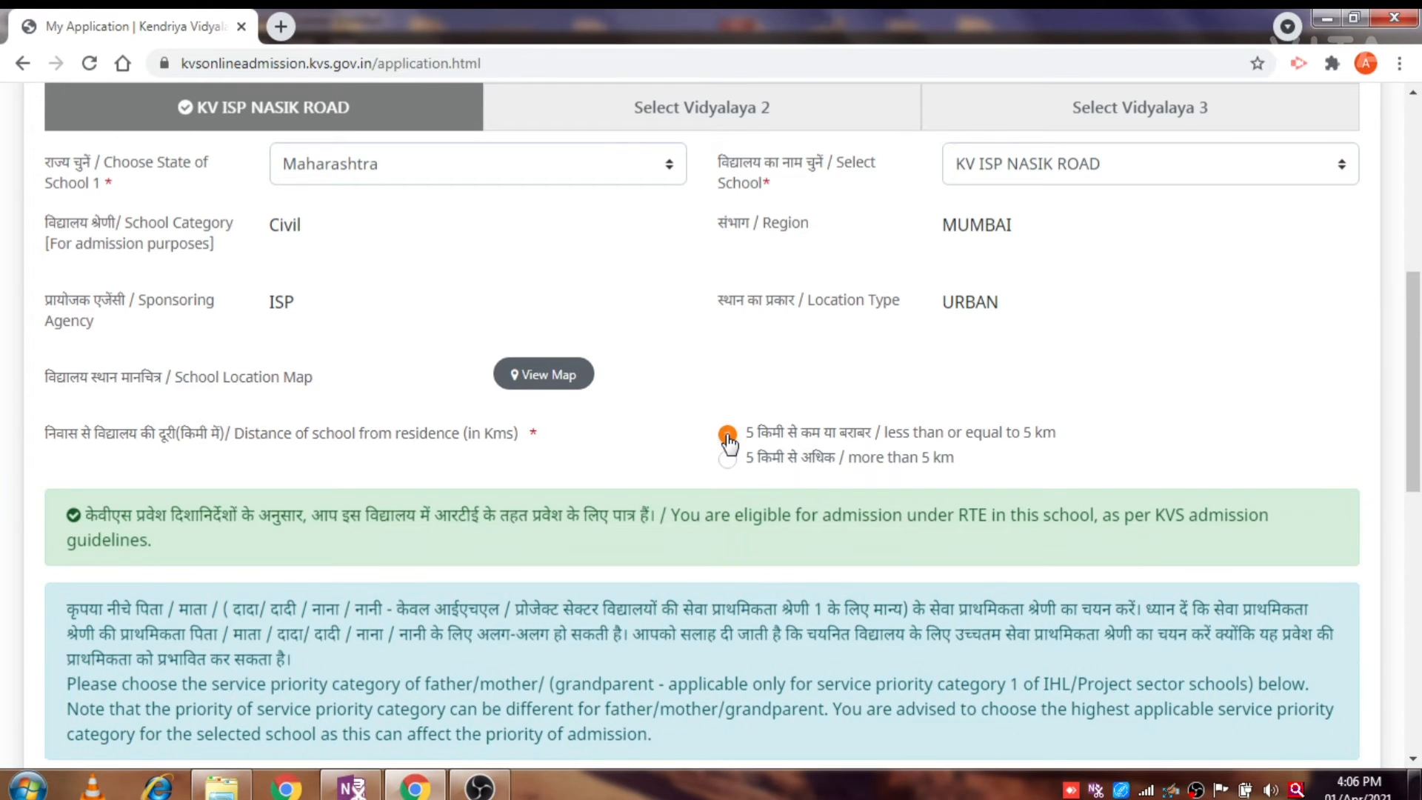
{"action": "scroll", "coordinate": [623, 495], "scroll_direction": "down", "scroll_amount": 4}
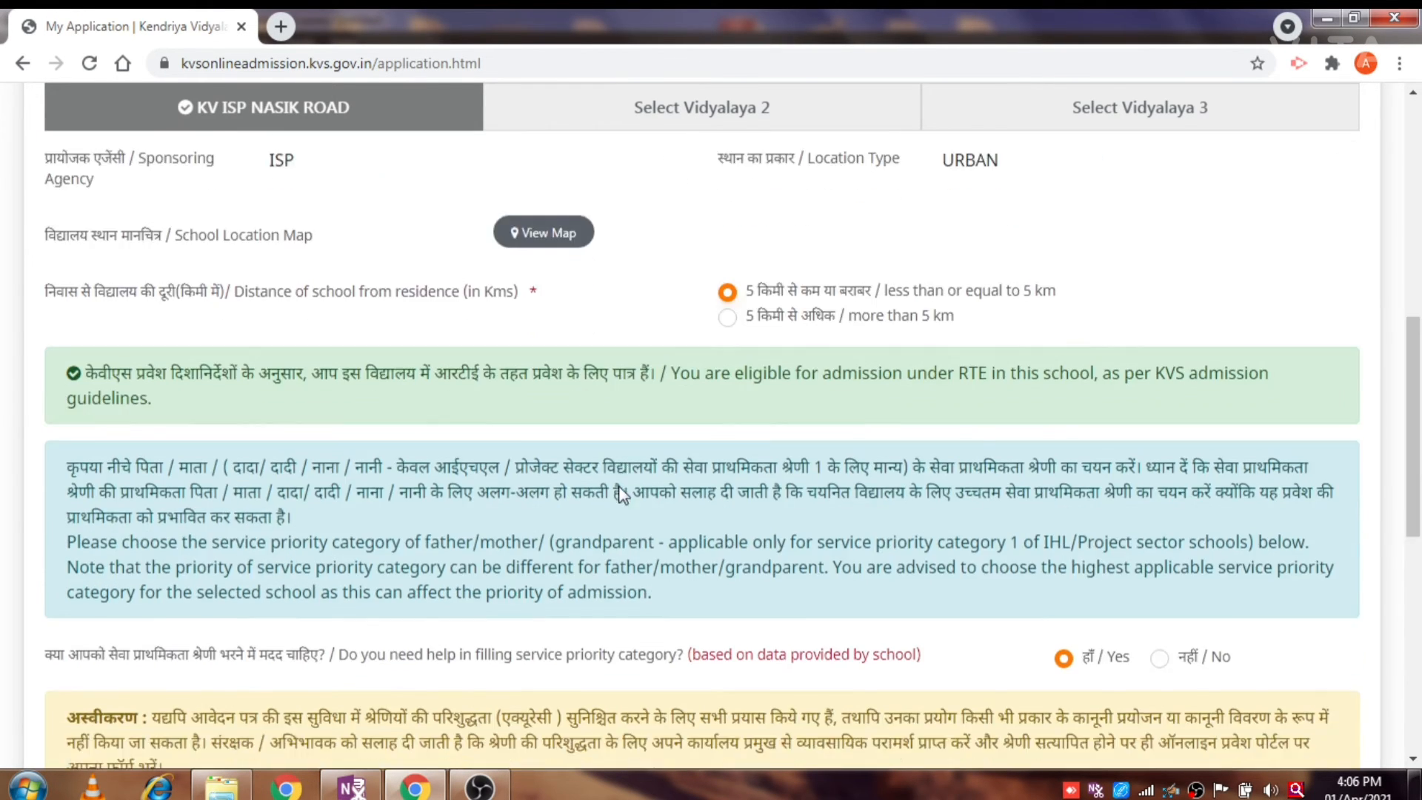
{"action": "scroll", "coordinate": [621, 498], "scroll_direction": "down", "scroll_amount": 3}
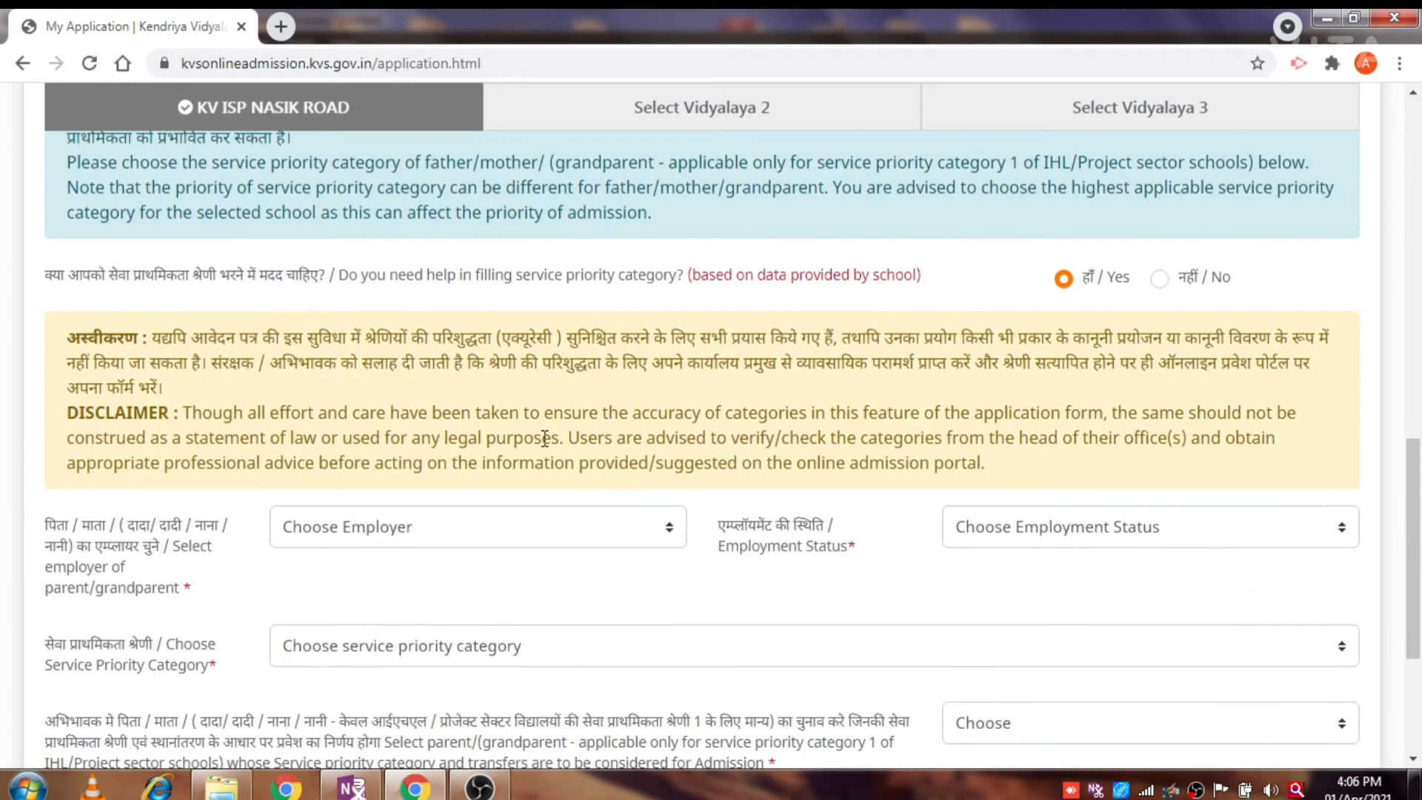
{"action": "scroll", "coordinate": [608, 351], "scroll_direction": "up", "scroll_amount": 1}
{"action": "scroll", "coordinate": [609, 350], "scroll_direction": "down", "scroll_amount": 3}
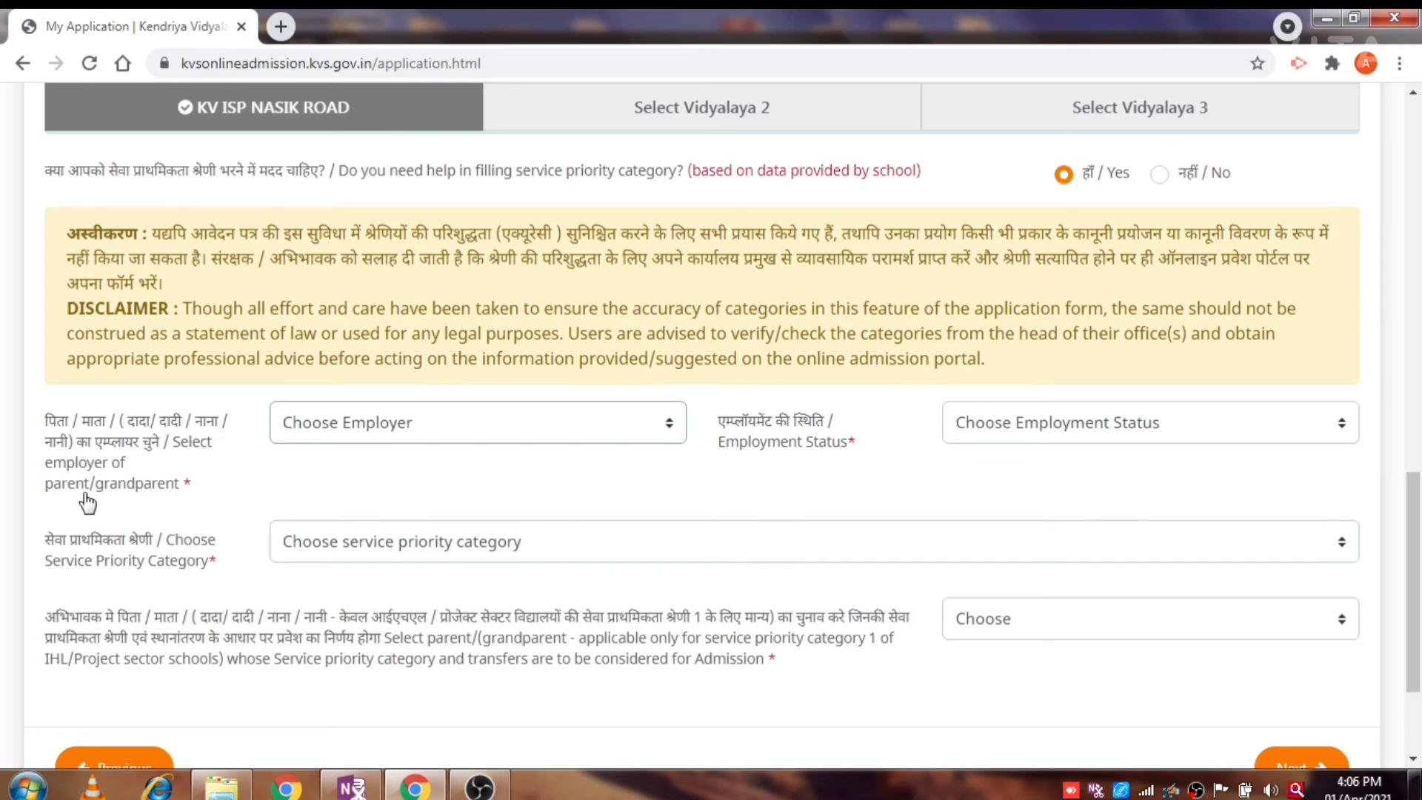
Choose employer 'State Government Non-transferable etc.' and status 'Serving (Permanent employee) Parent'.
{"action": "left_click", "coordinate": [419, 433]}
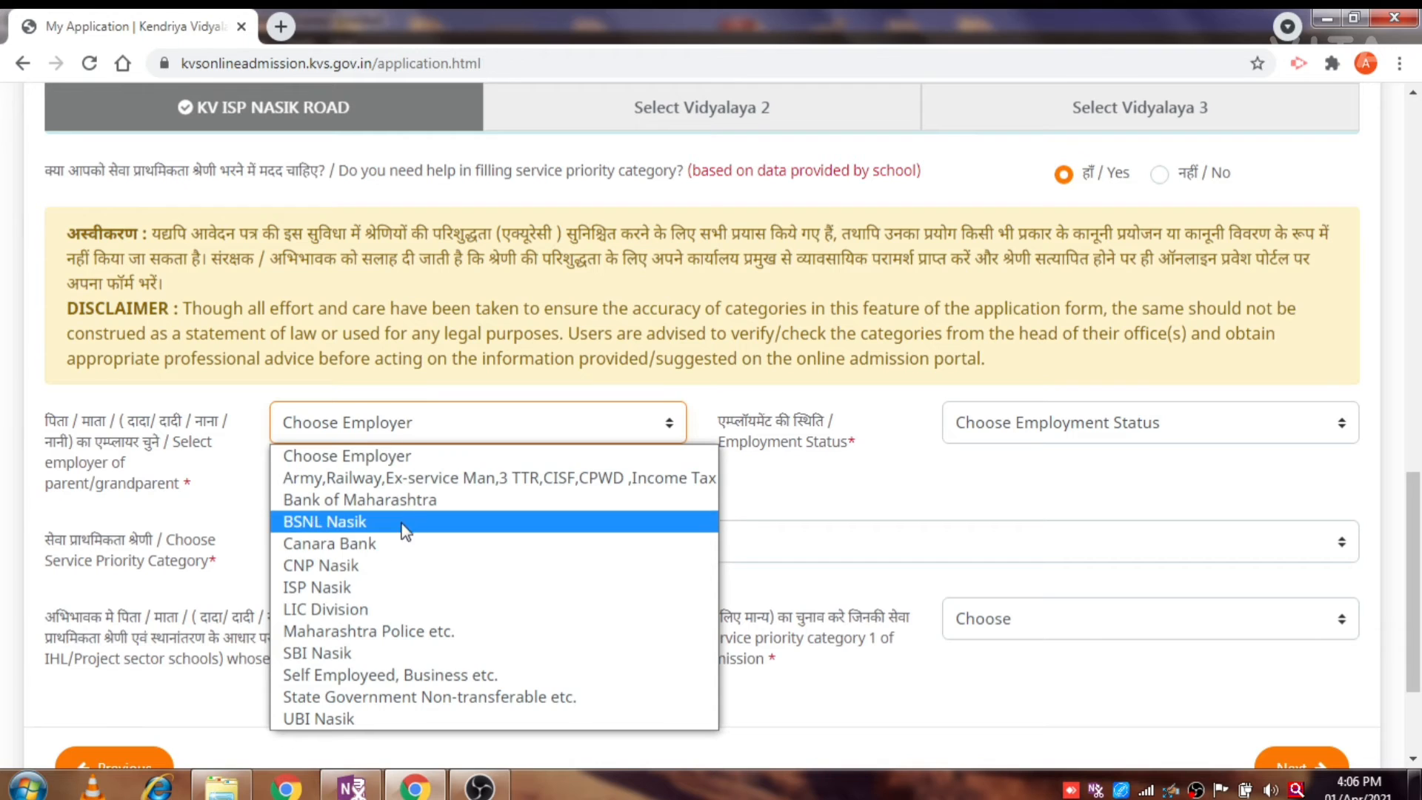
{"action": "left_click", "coordinate": [361, 697]}
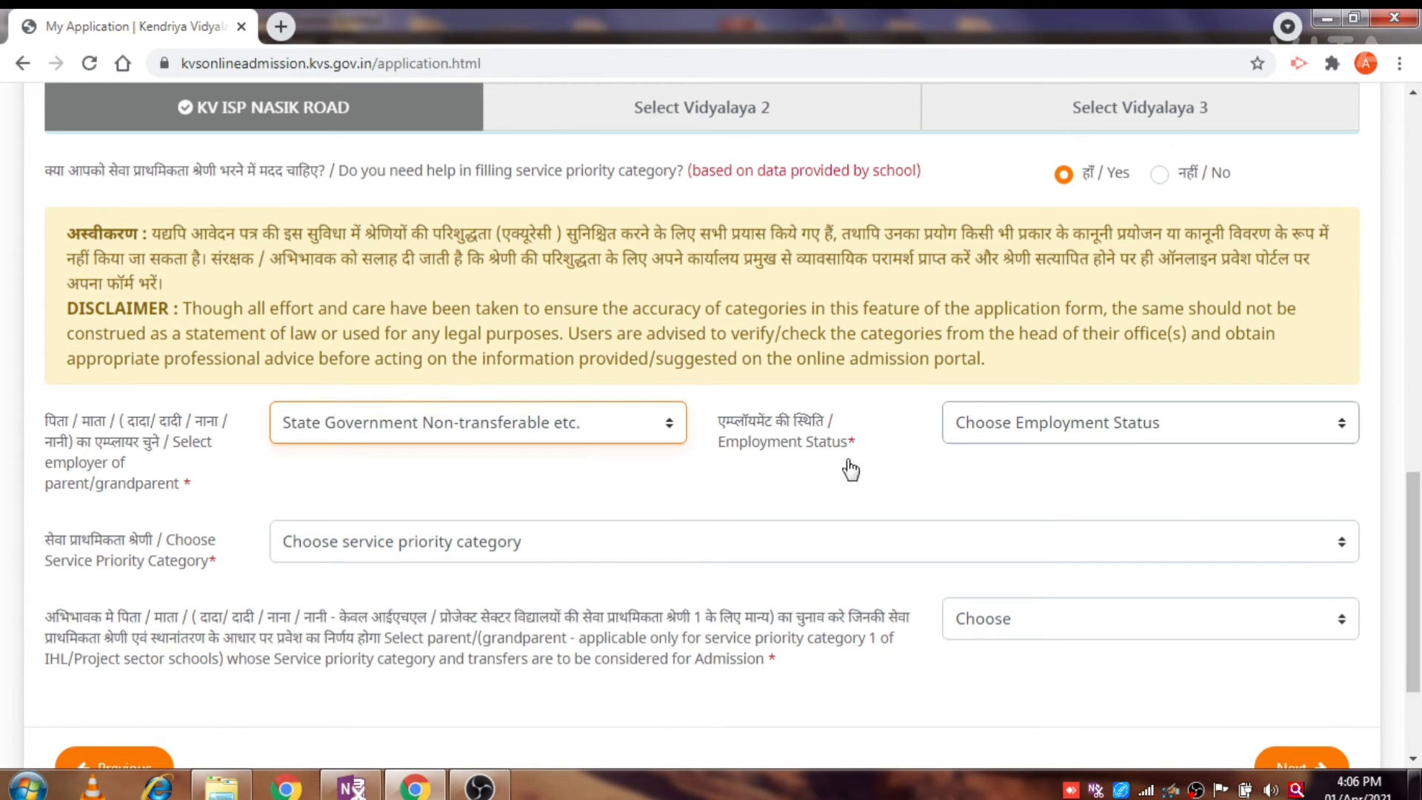
{"action": "left_click", "coordinate": [1006, 432]}
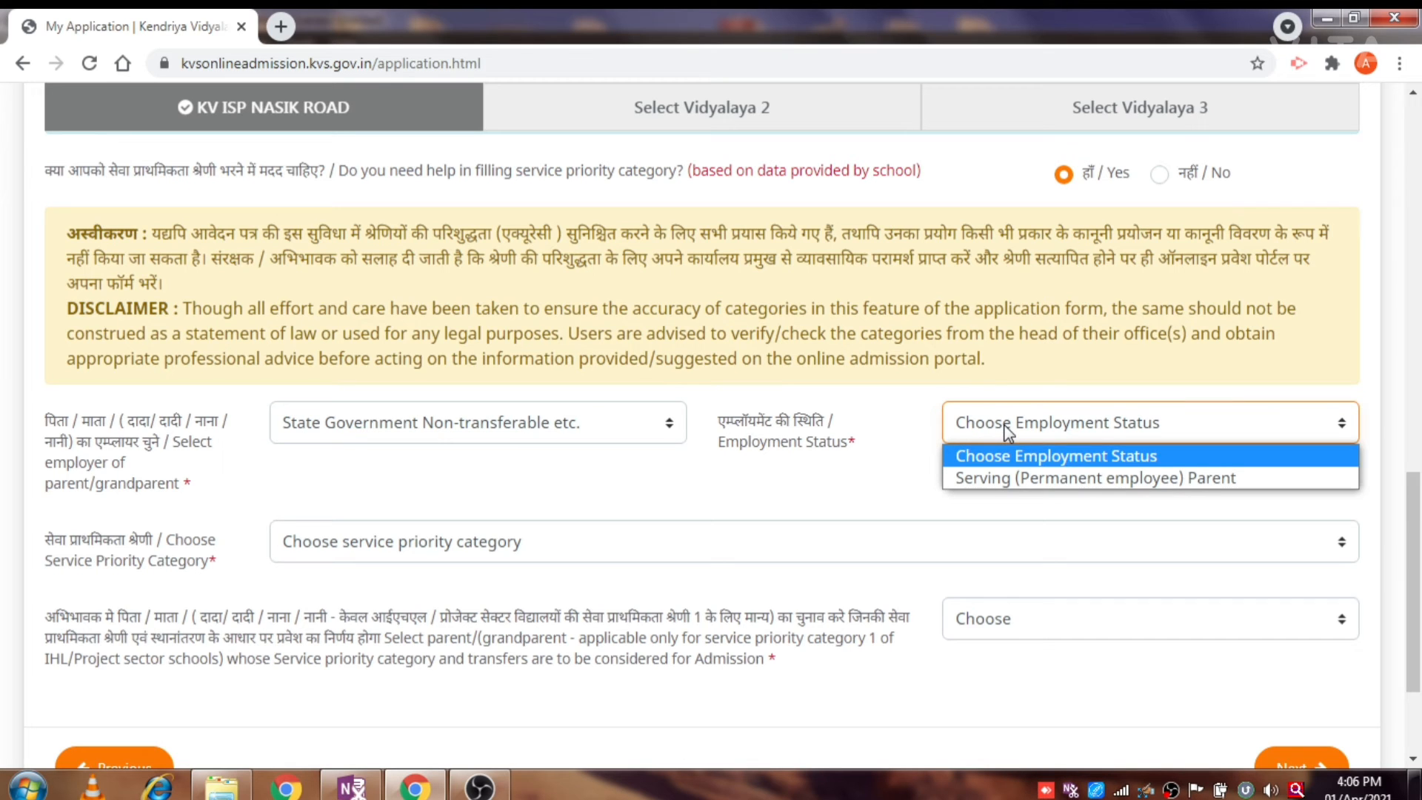
{"action": "left_click", "coordinate": [1006, 478]}
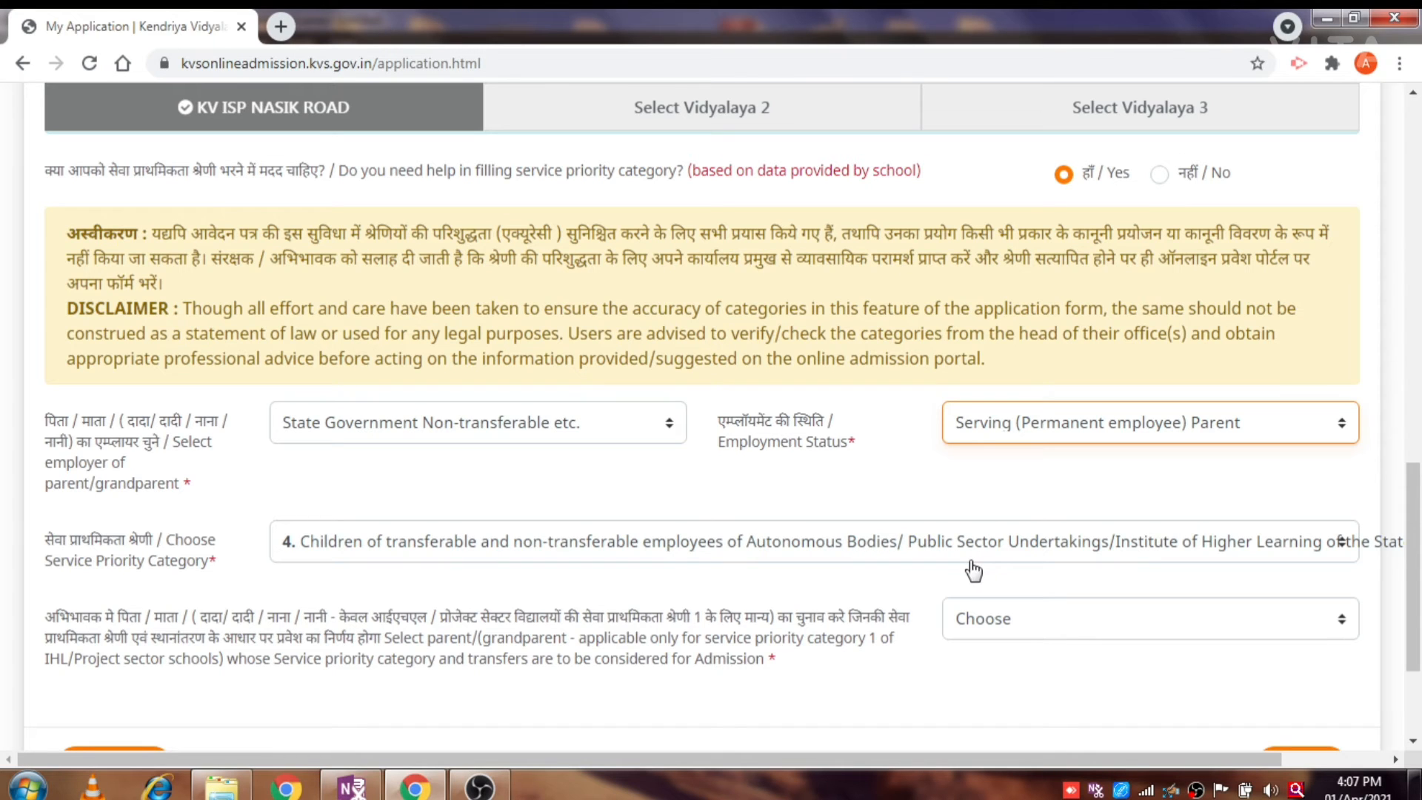
{"action": "left_click", "coordinate": [1337, 548]}
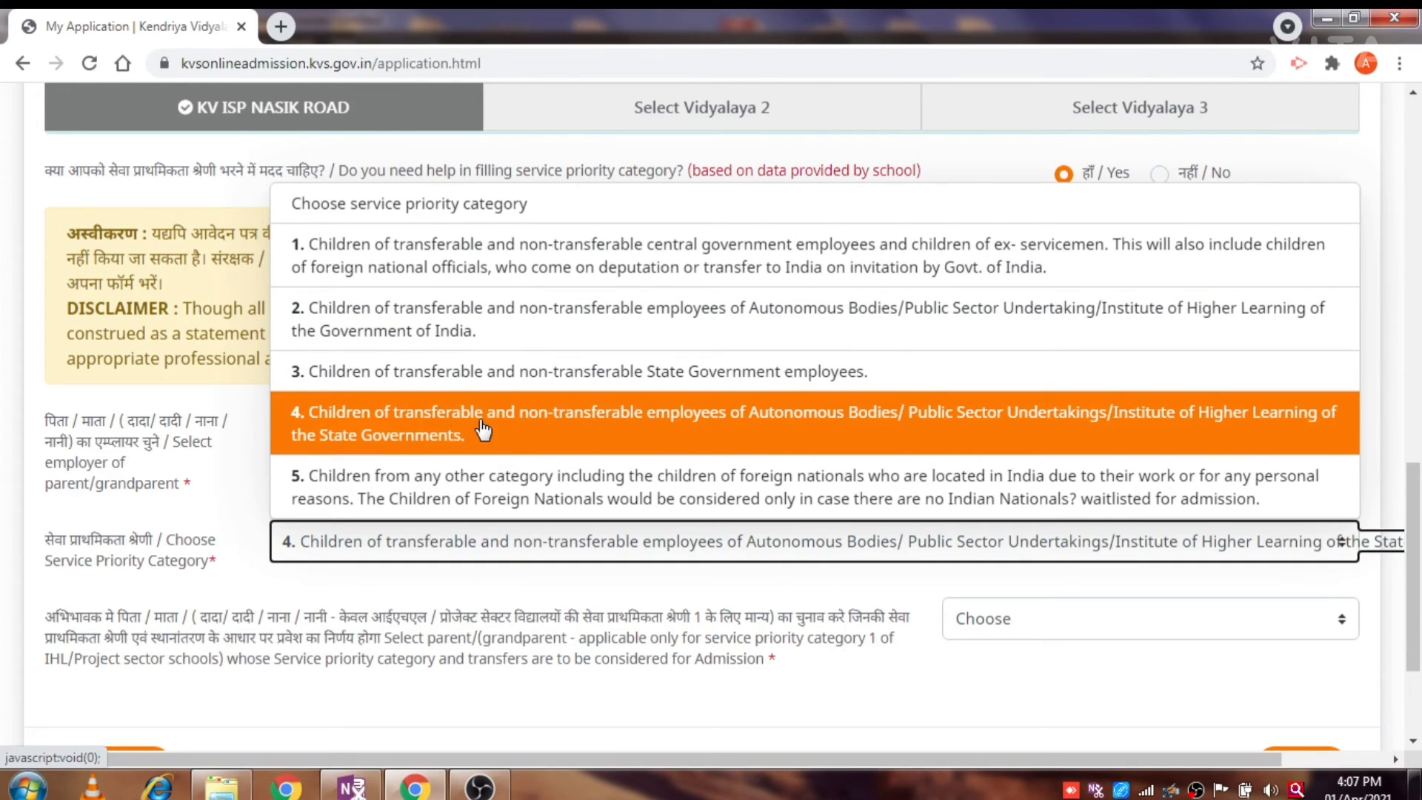
{"action": "left_click", "coordinate": [483, 430]}
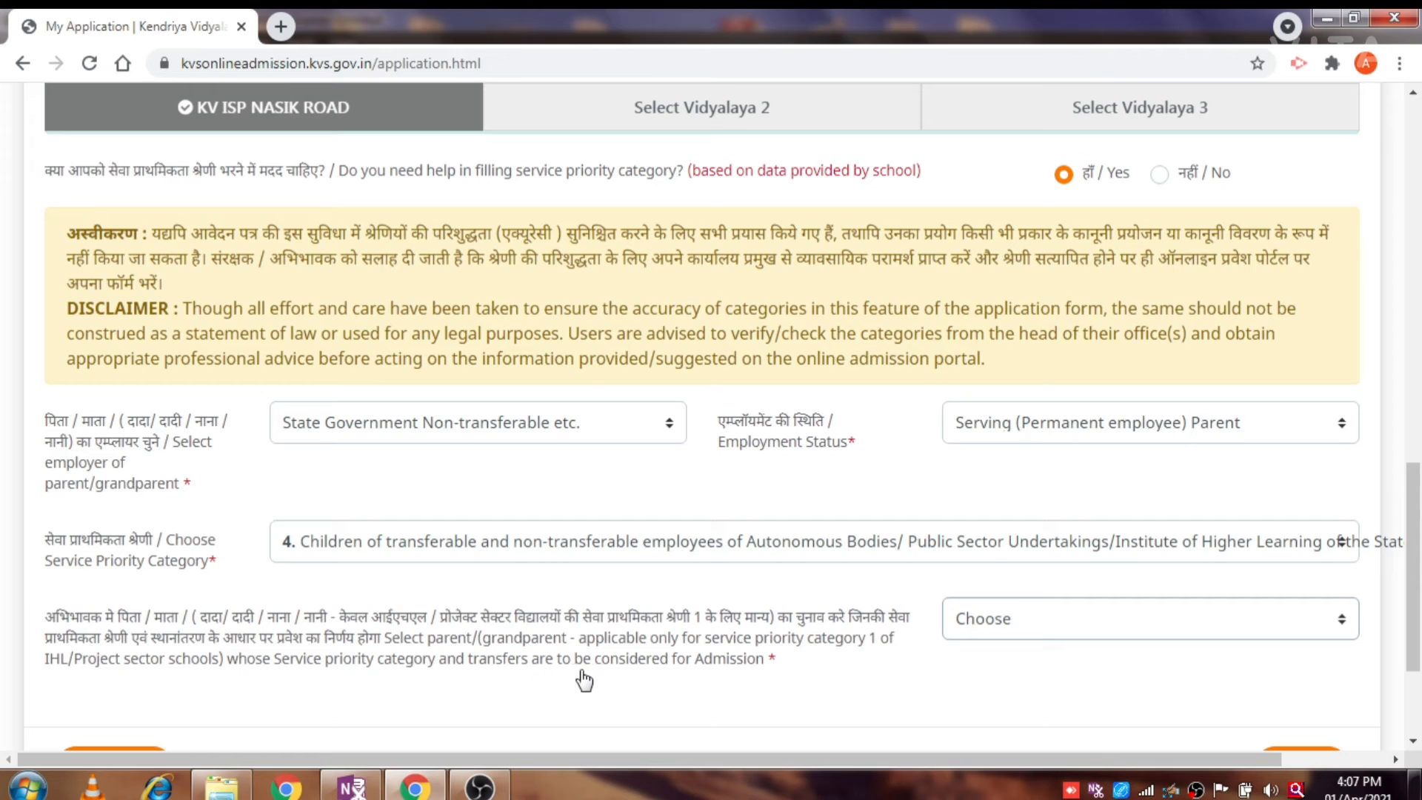
Select Father as the parent considered, answer No / Not Applicable to transfer in last 7 years, and continue.
{"action": "left_click", "coordinate": [1108, 622]}
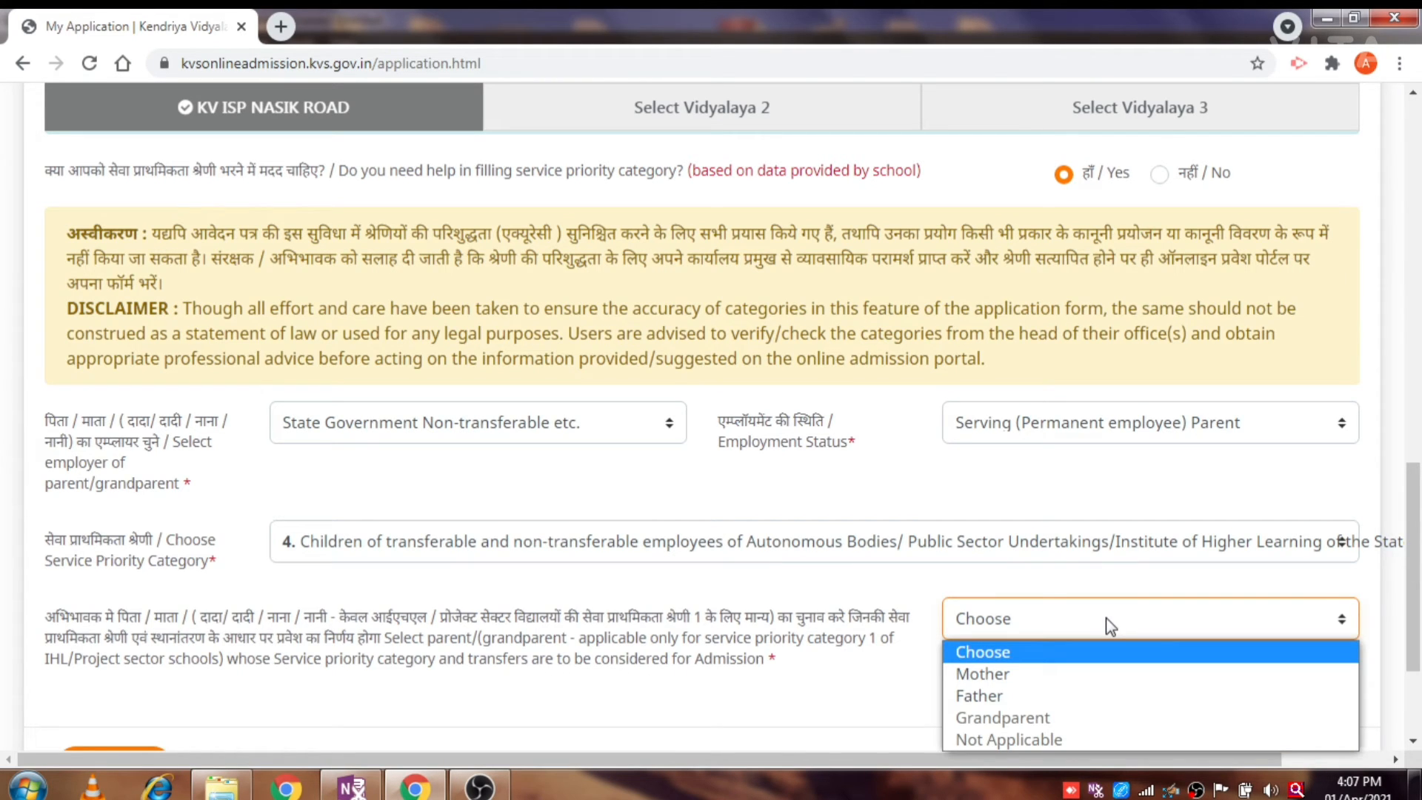
{"action": "left_click", "coordinate": [1060, 701]}
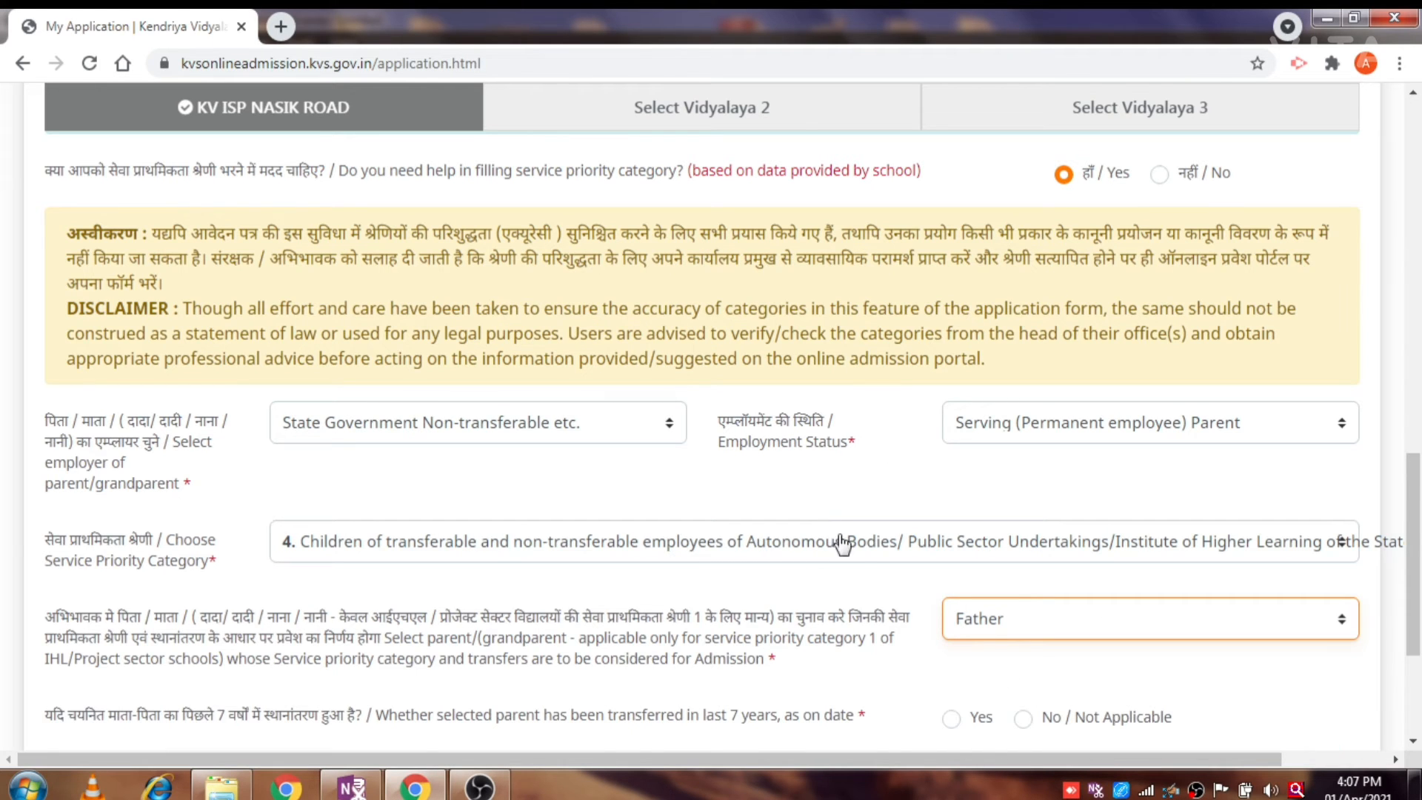
{"action": "scroll", "coordinate": [855, 567], "scroll_direction": "down", "scroll_amount": 3}
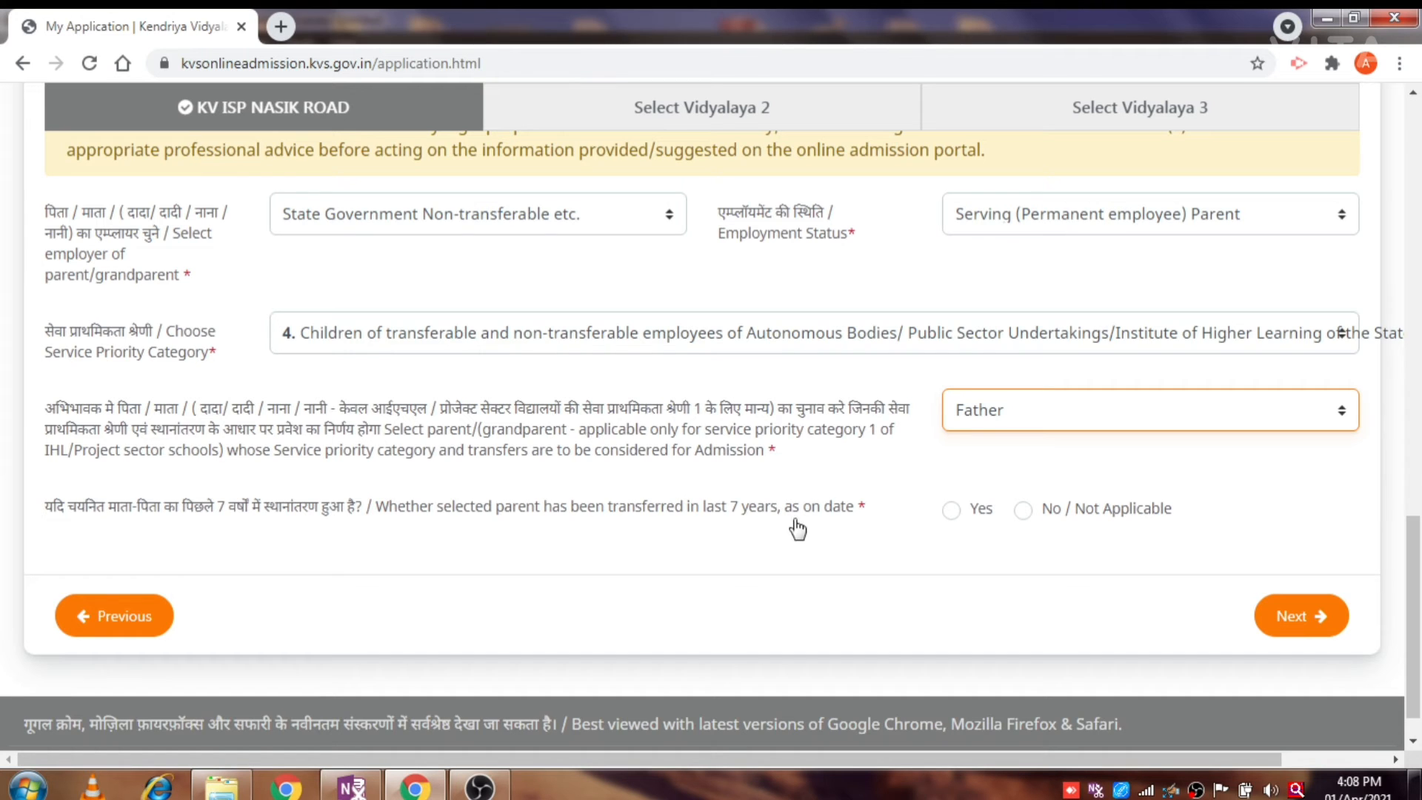
{"action": "left_click", "coordinate": [1025, 512]}
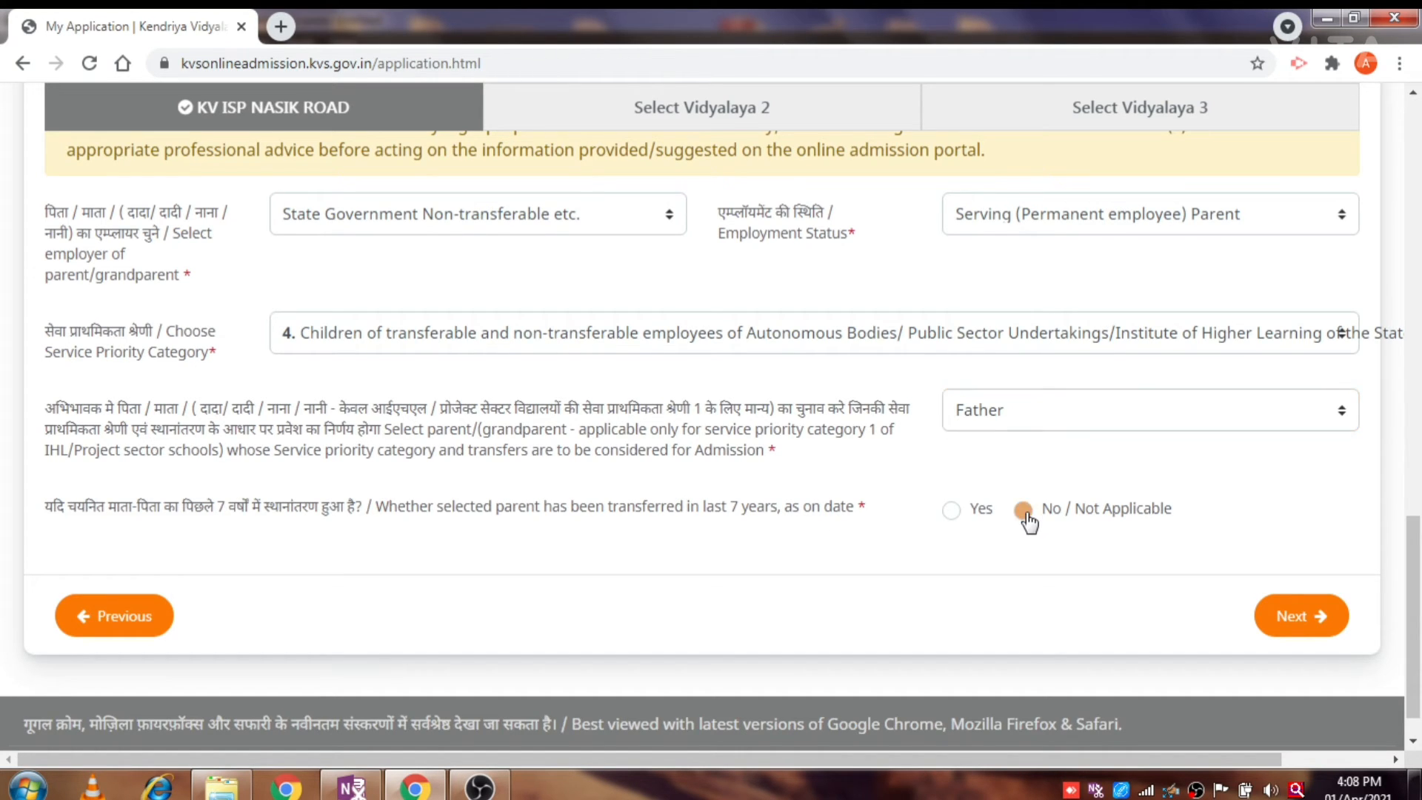
{"action": "left_click", "coordinate": [1304, 617]}
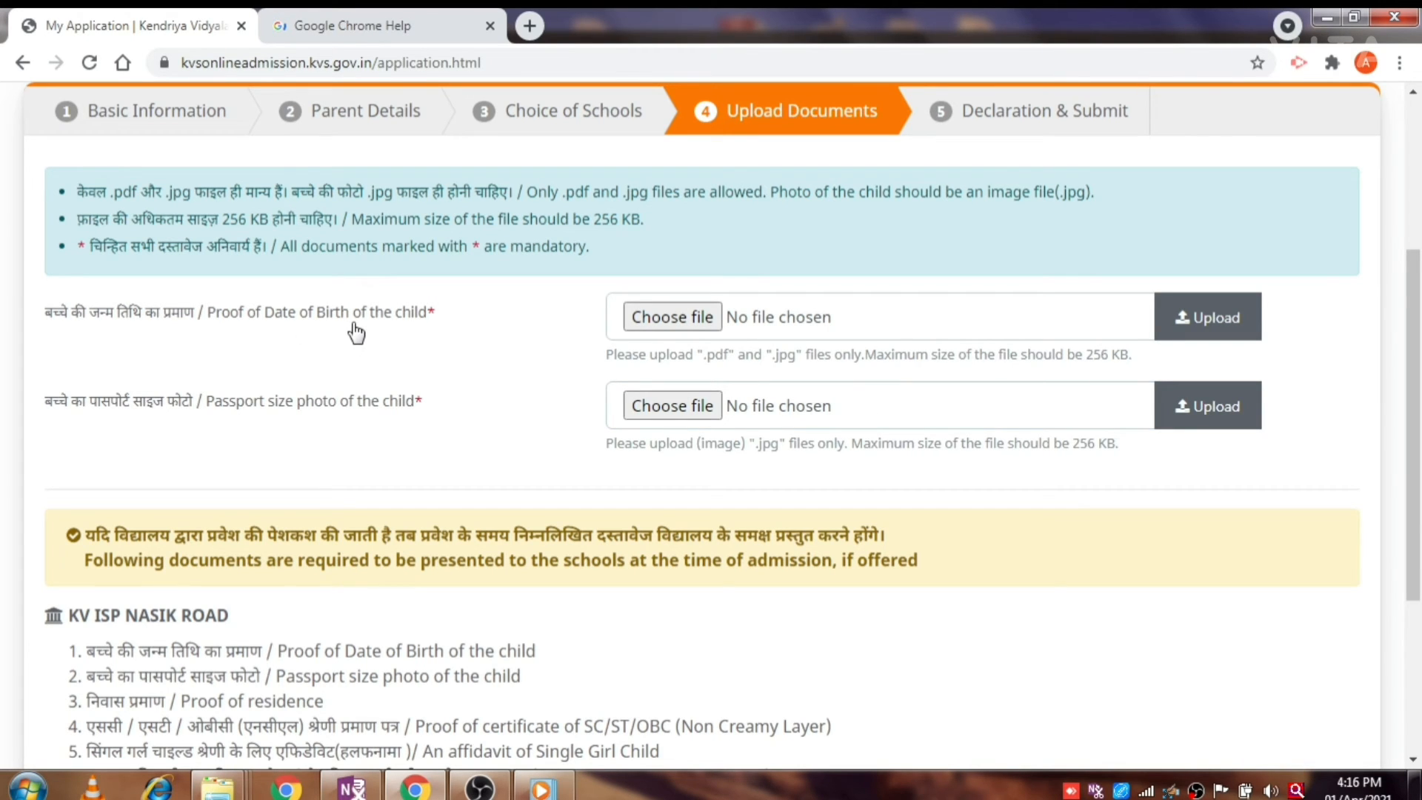
{"action": "left_click", "coordinate": [677, 324]}
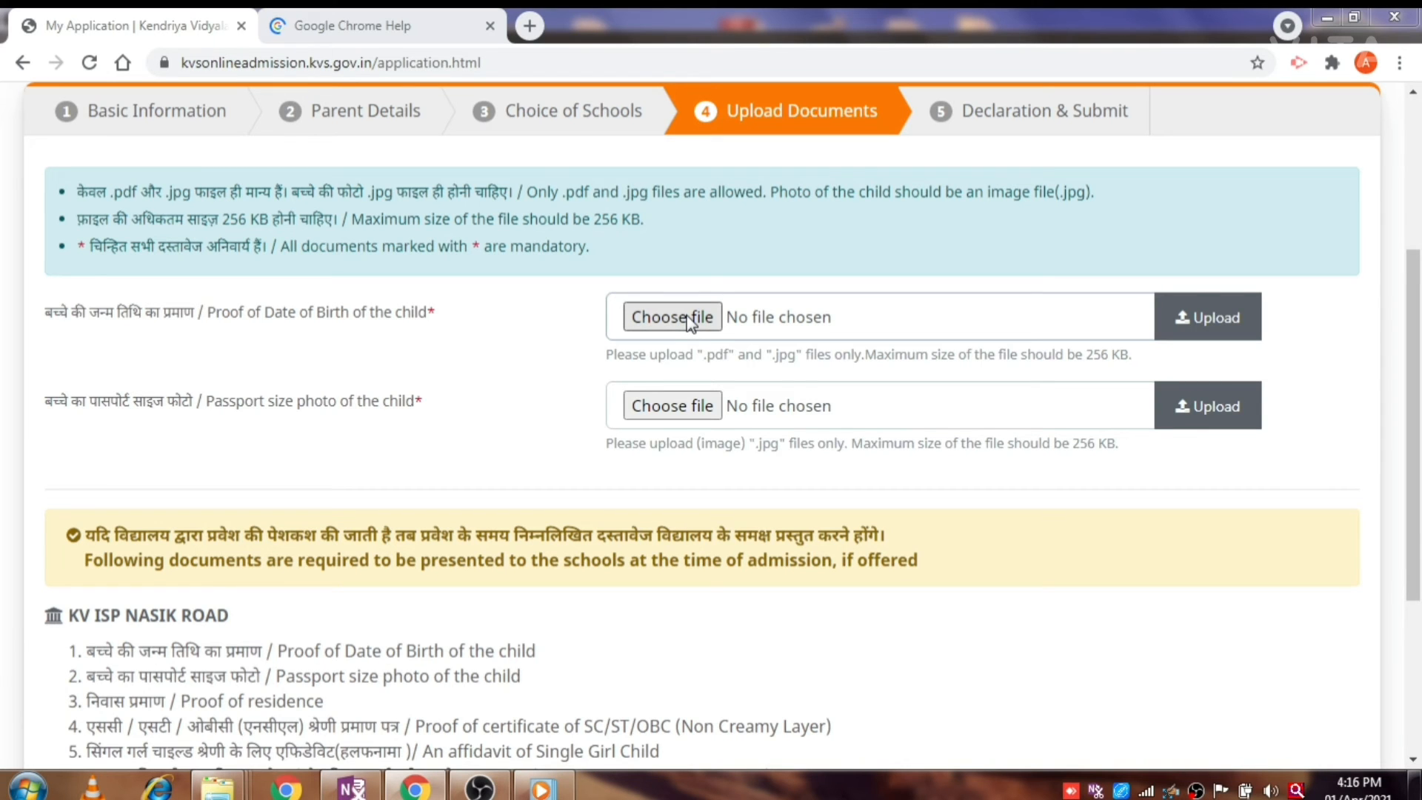
Upload Birth Cirtifacate.jpg from the Desktop school documents folder as date-of-birth proof and acknowledge the success message.
{"action": "left_click", "coordinate": [689, 319]}
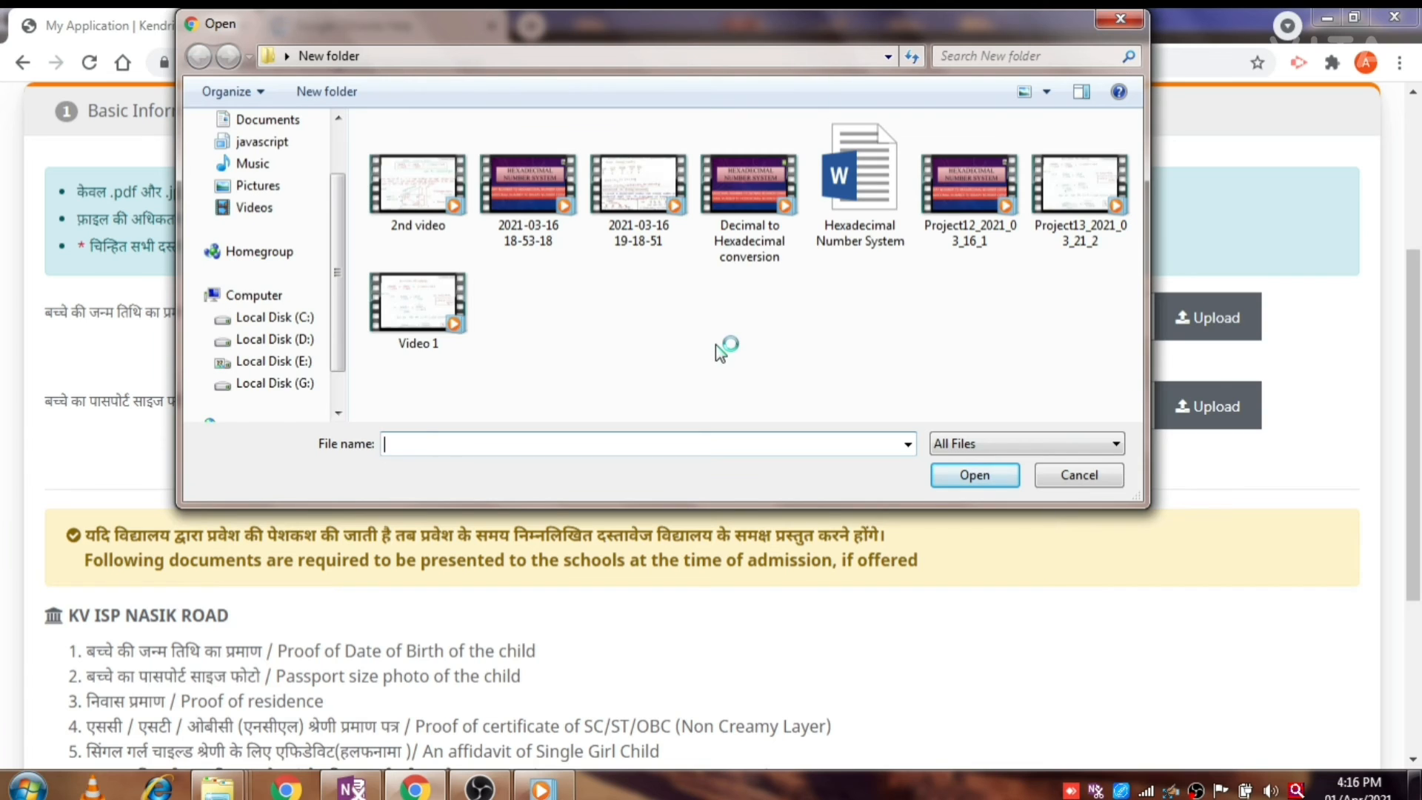
{"action": "left_click", "coordinate": [286, 56]}
{"action": "left_click", "coordinate": [305, 81]}
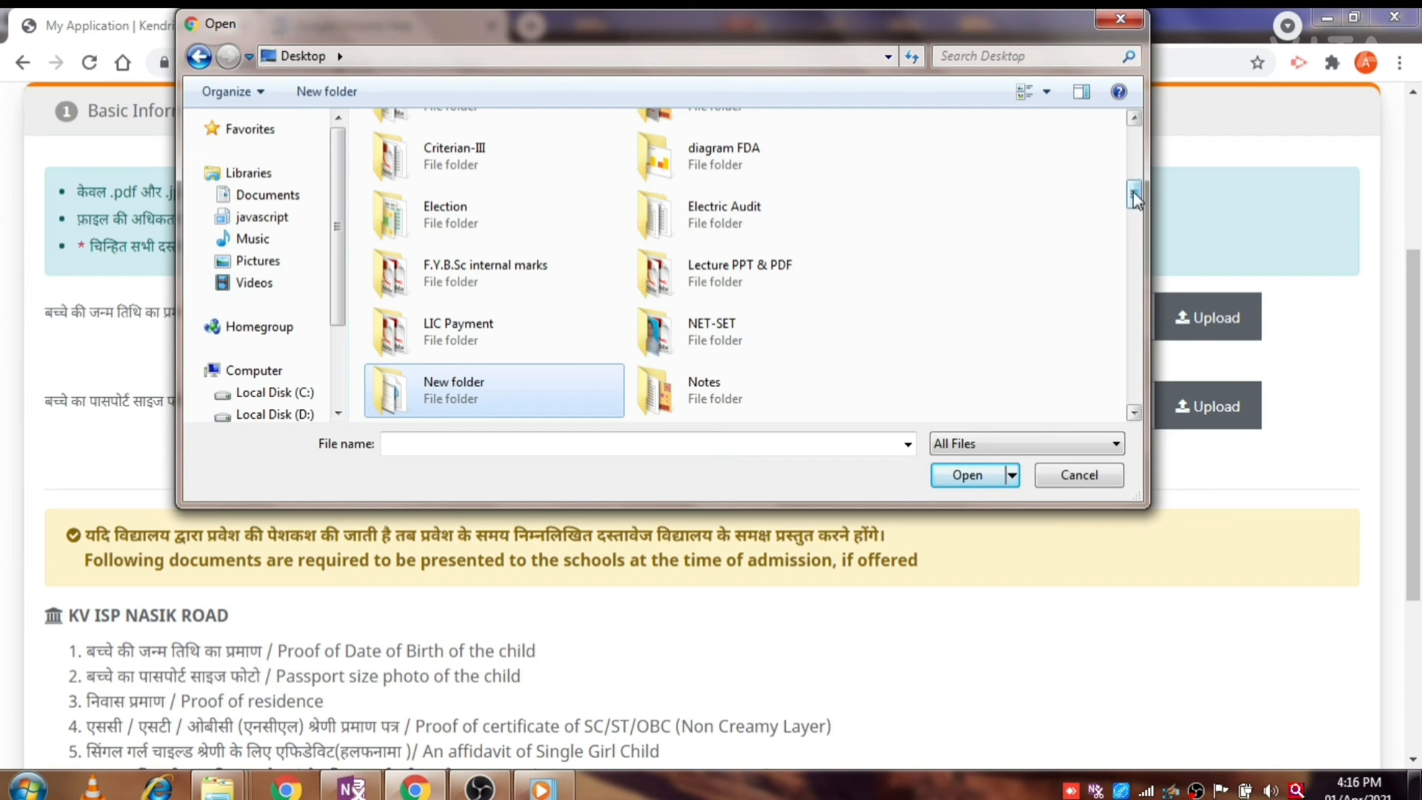
{"action": "left_click_drag", "start_coordinate": [1135, 197], "coordinate": [1137, 166]}
{"action": "double_click", "coordinate": [743, 292]}
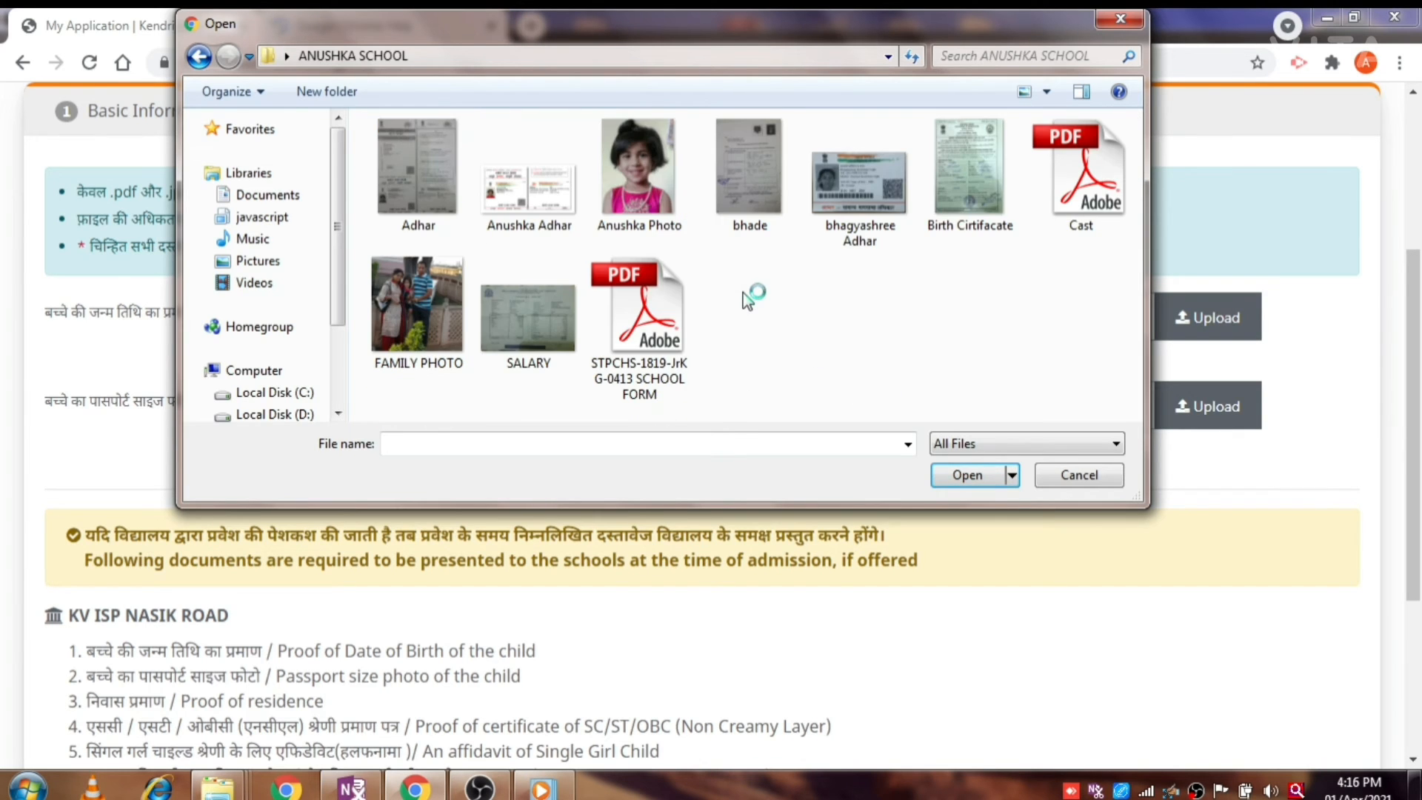
{"action": "left_click", "coordinate": [988, 210]}
{"action": "double_click", "coordinate": [988, 206]}
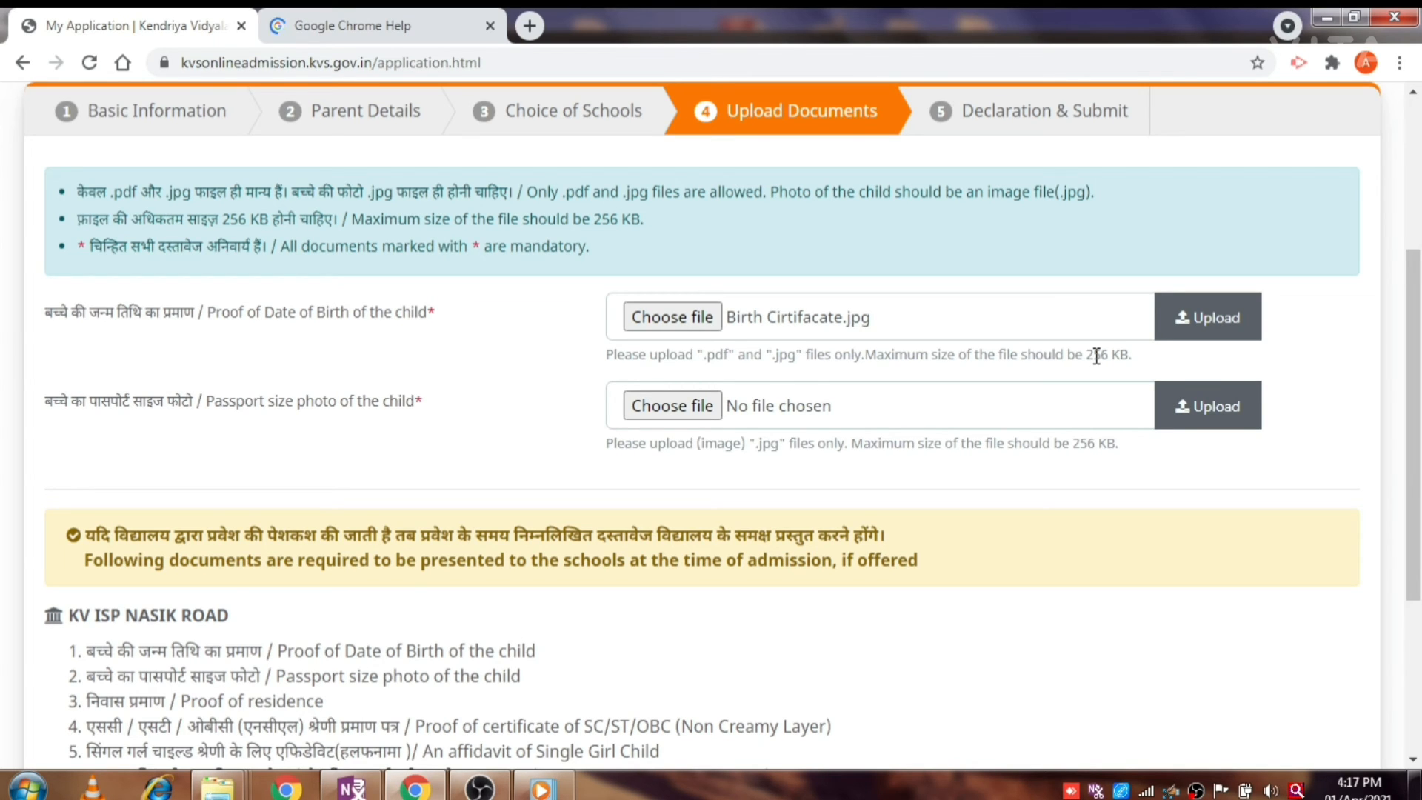
{"action": "left_click", "coordinate": [1184, 323]}
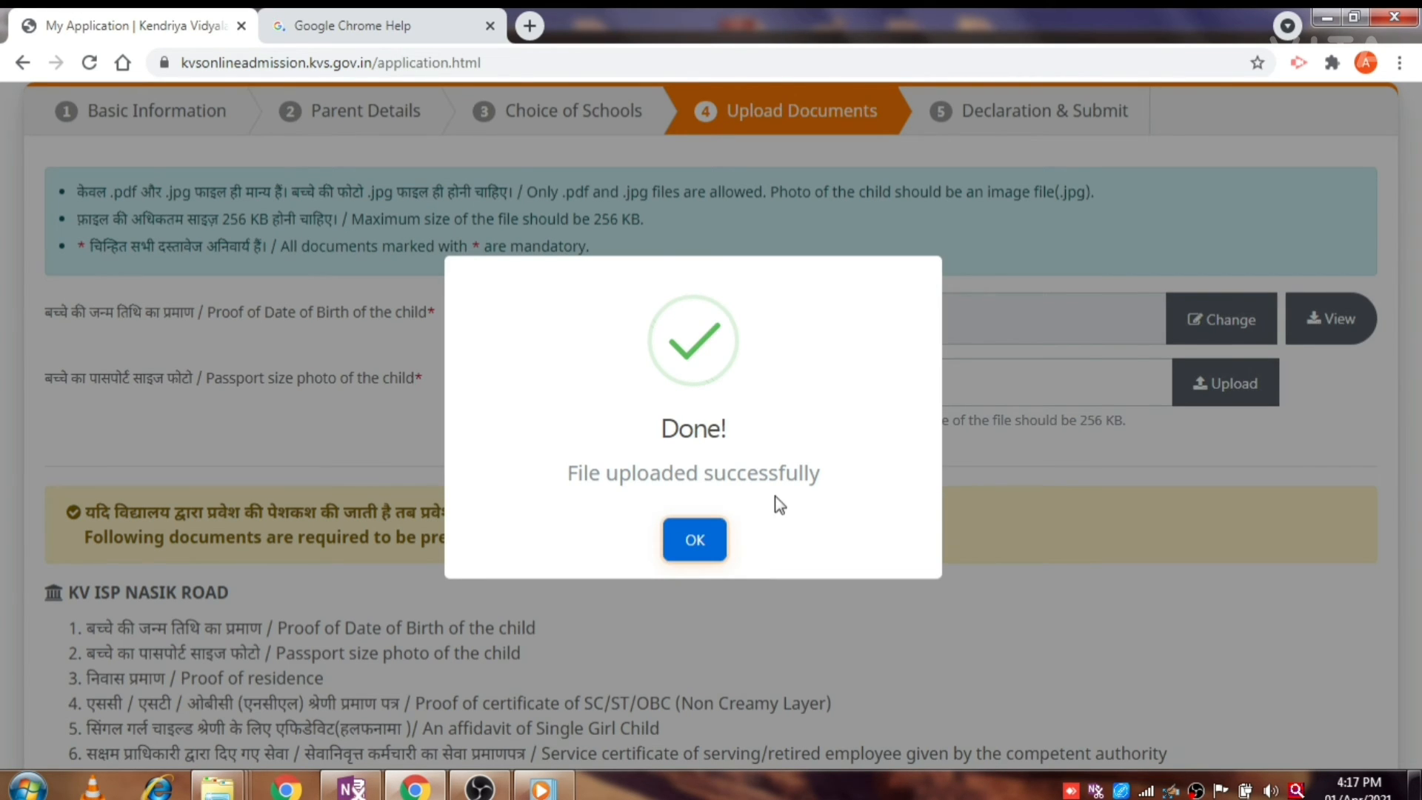
{"action": "left_click", "coordinate": [695, 539]}
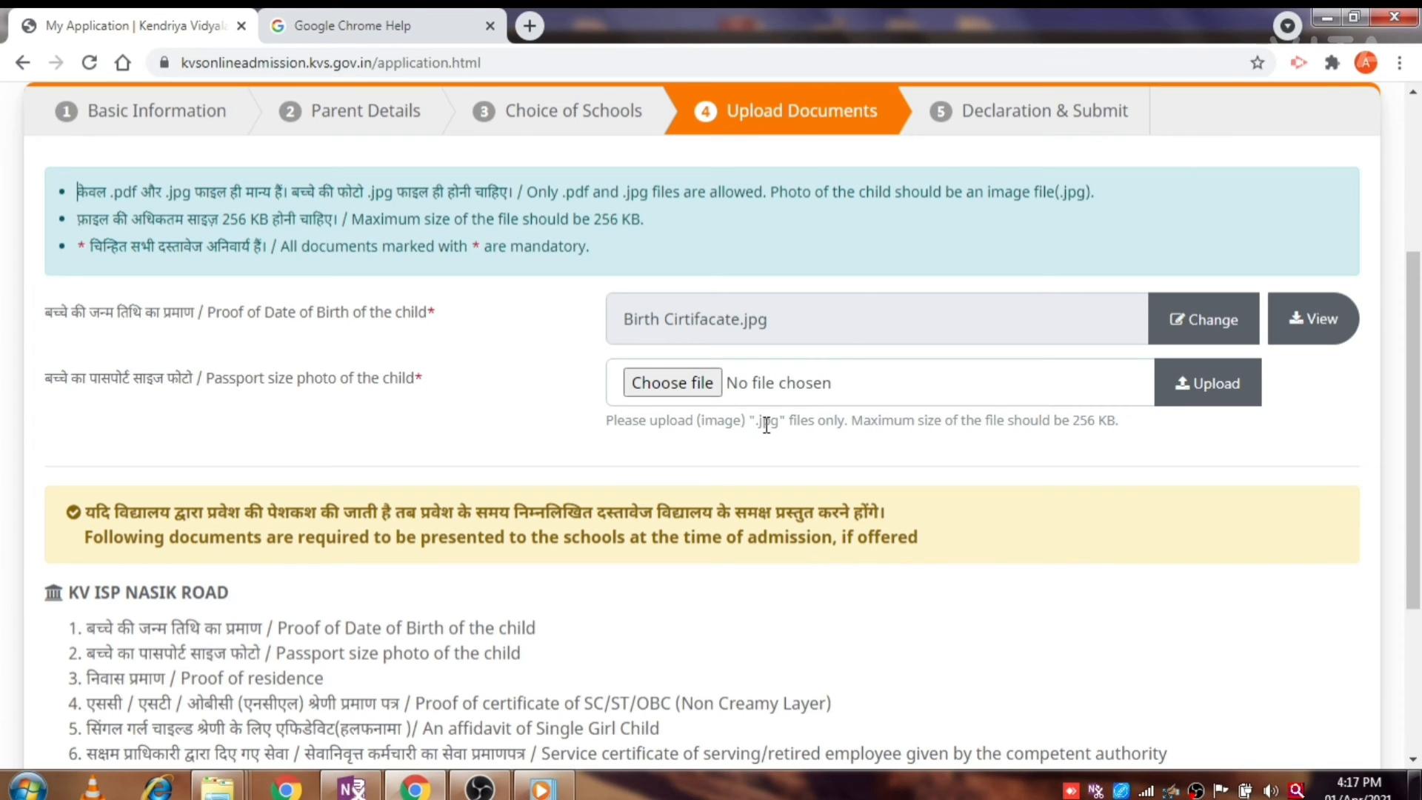
Upload the child's photo JPG as the passport-size photo and acknowledge the success message.
{"action": "left_click", "coordinate": [682, 386]}
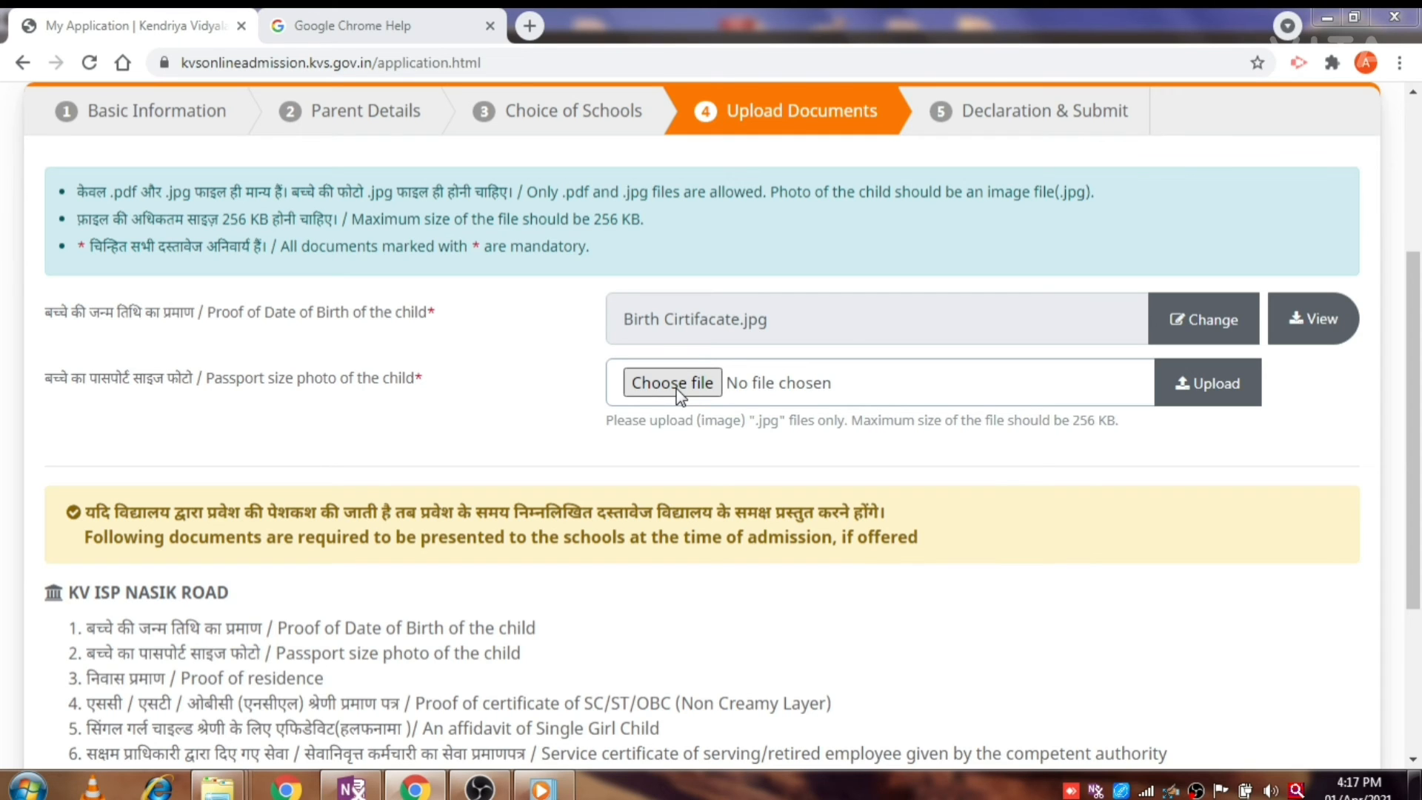
{"action": "left_click", "coordinate": [677, 385]}
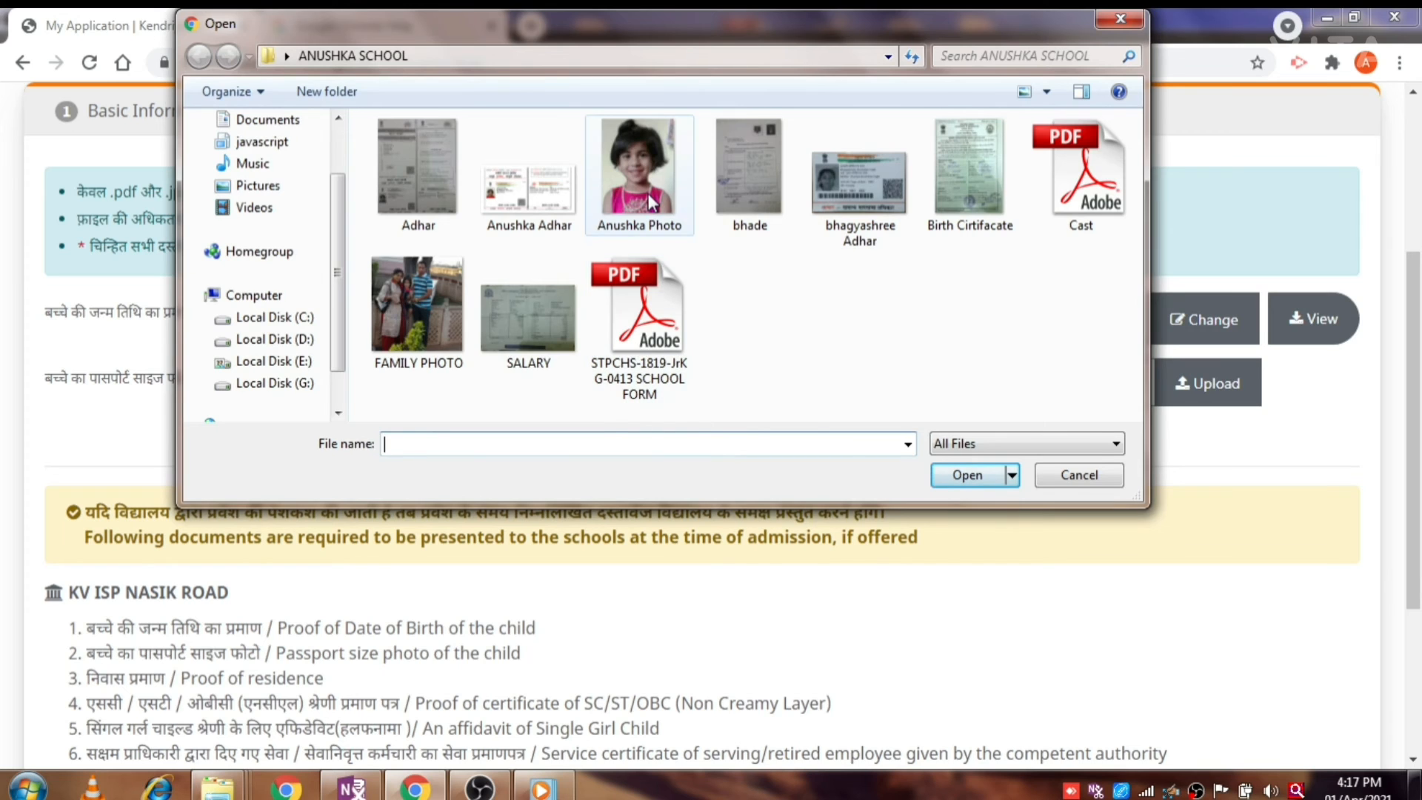
{"action": "double_click", "coordinate": [637, 166]}
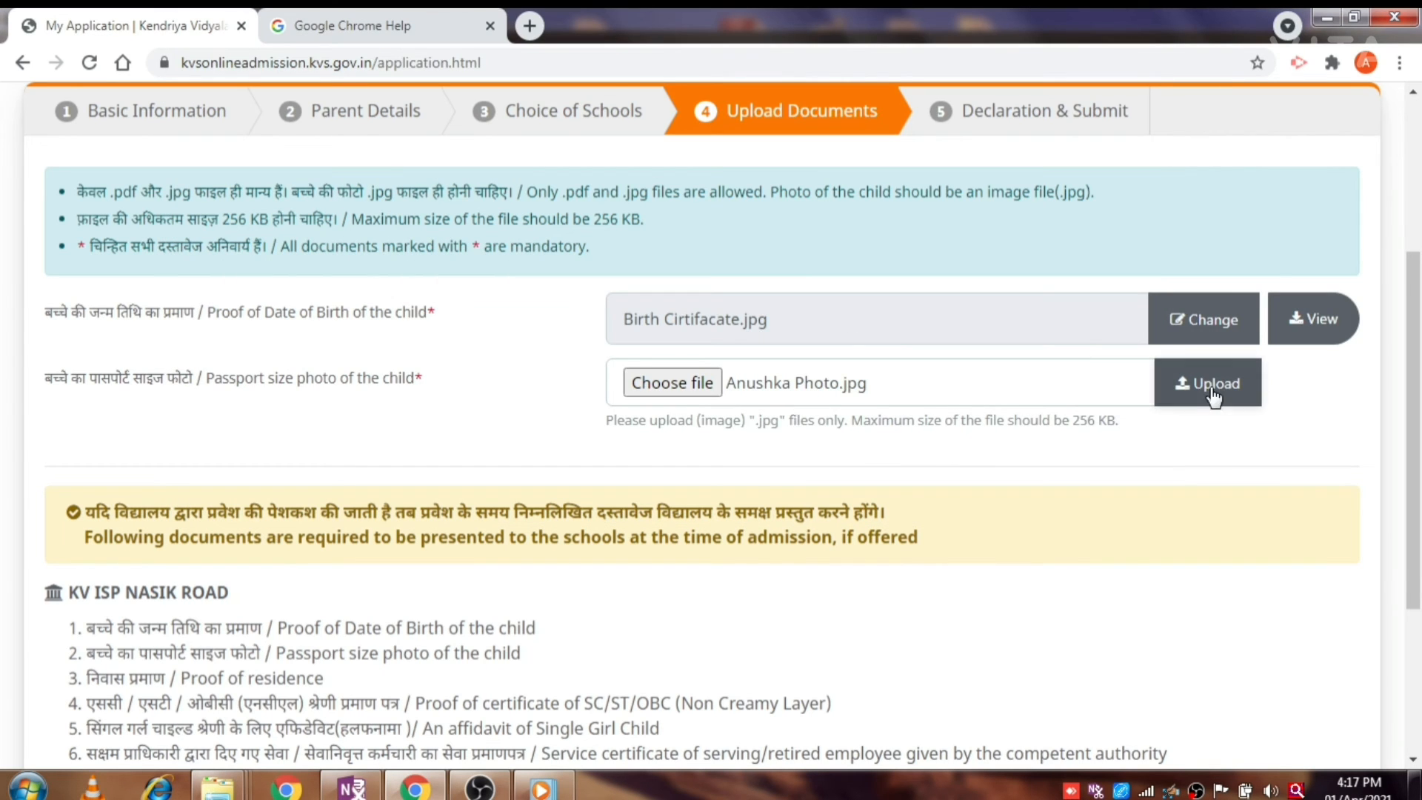
{"action": "left_click", "coordinate": [1204, 382]}
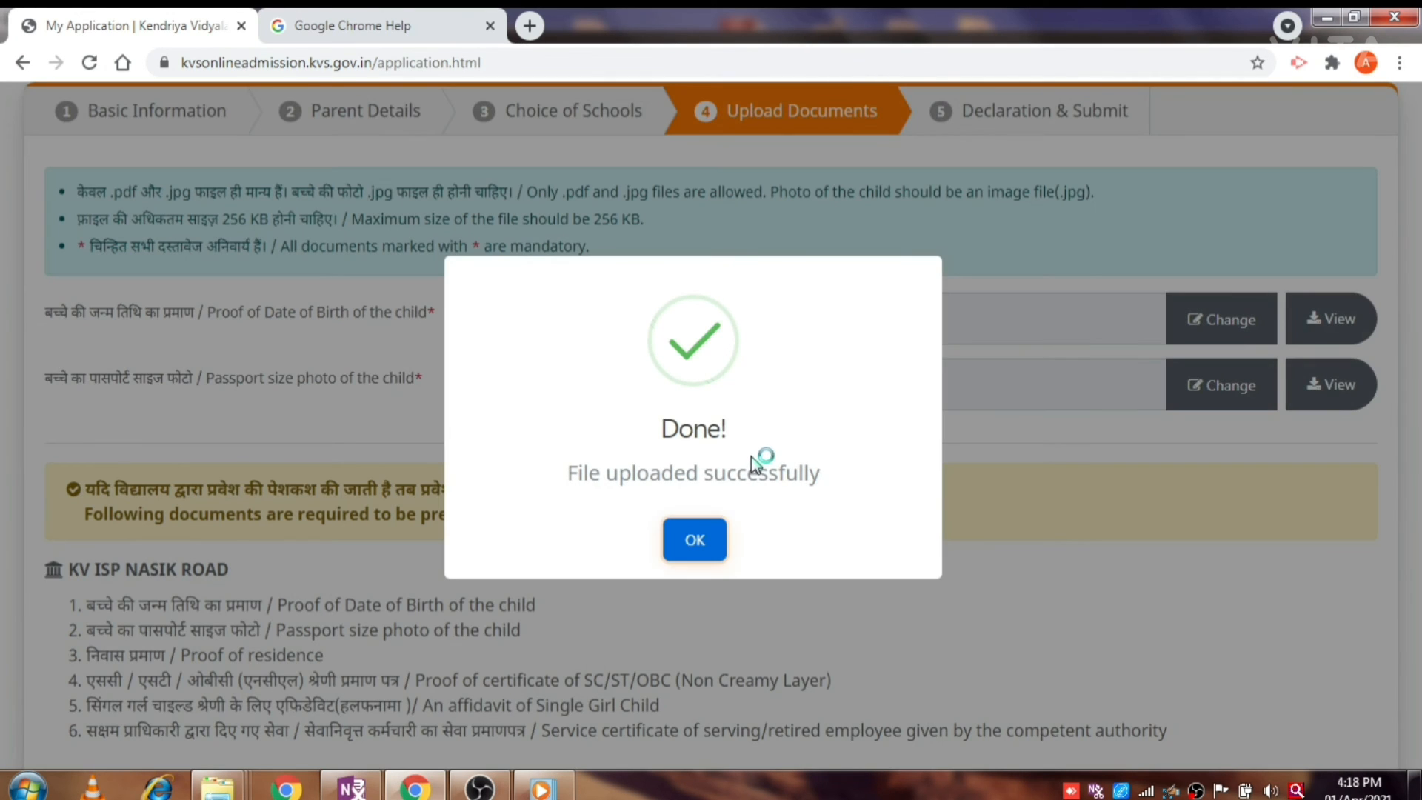
{"action": "left_click", "coordinate": [709, 540]}
{"action": "scroll", "coordinate": [830, 540], "scroll_direction": "down", "scroll_amount": 3}
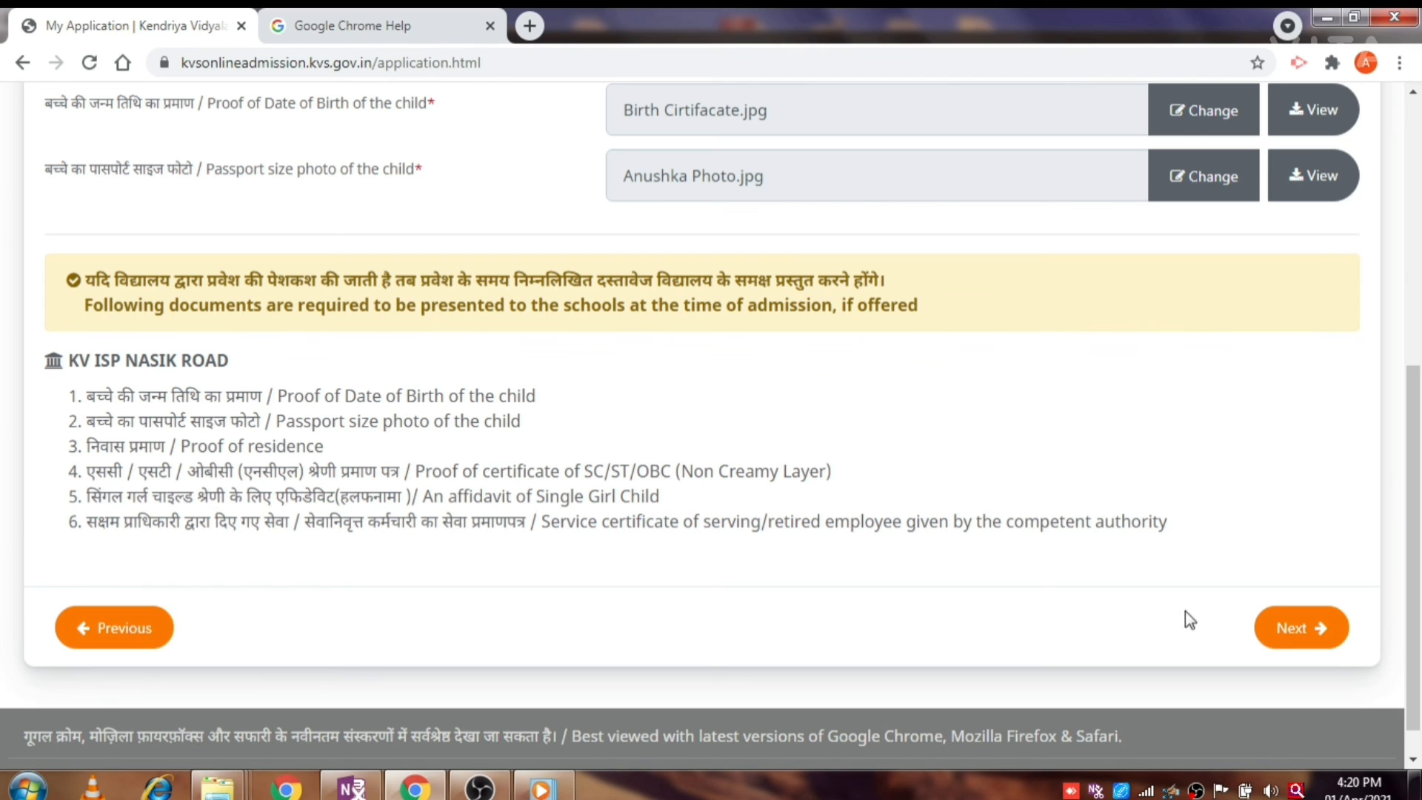
Advance to Declaration & Submit and scroll through the Declaration by the Parent text.
{"action": "left_click", "coordinate": [1298, 627]}
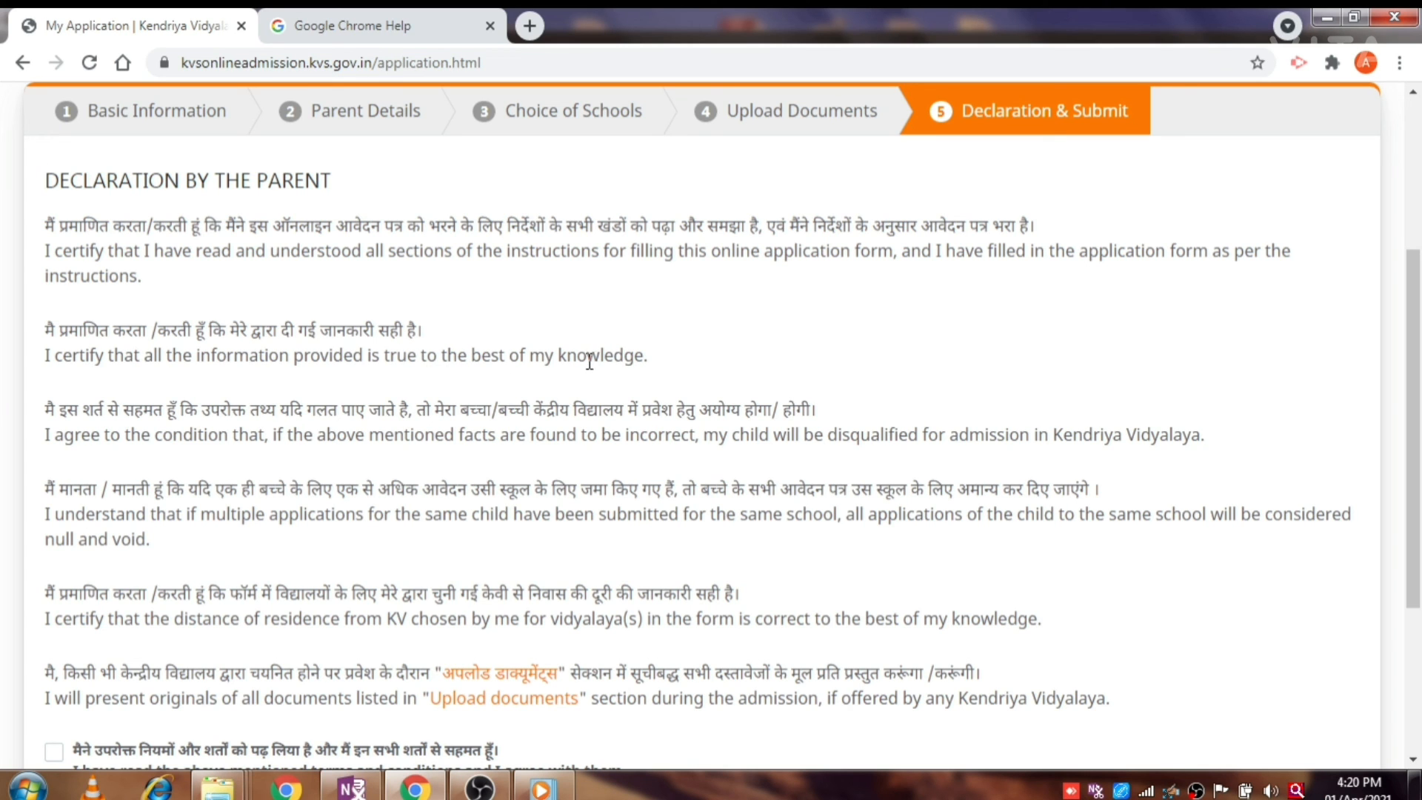
{"action": "scroll", "coordinate": [556, 359], "scroll_direction": "down", "scroll_amount": 1}
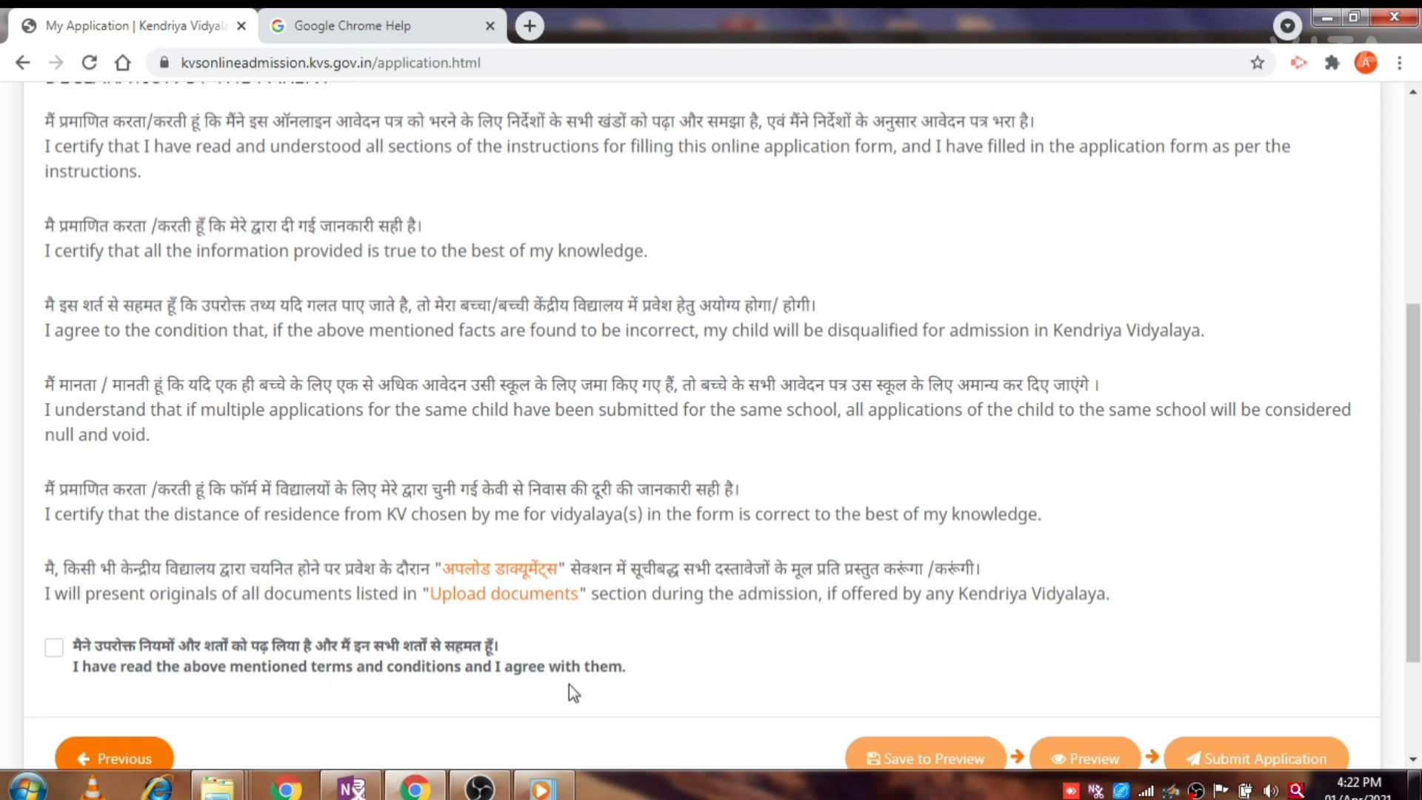
Tick the declaration terms checkbox, Save to Preview, and confirm the Done message.
{"action": "left_click", "coordinate": [55, 651]}
{"action": "scroll", "coordinate": [874, 598], "scroll_direction": "down", "scroll_amount": 1}
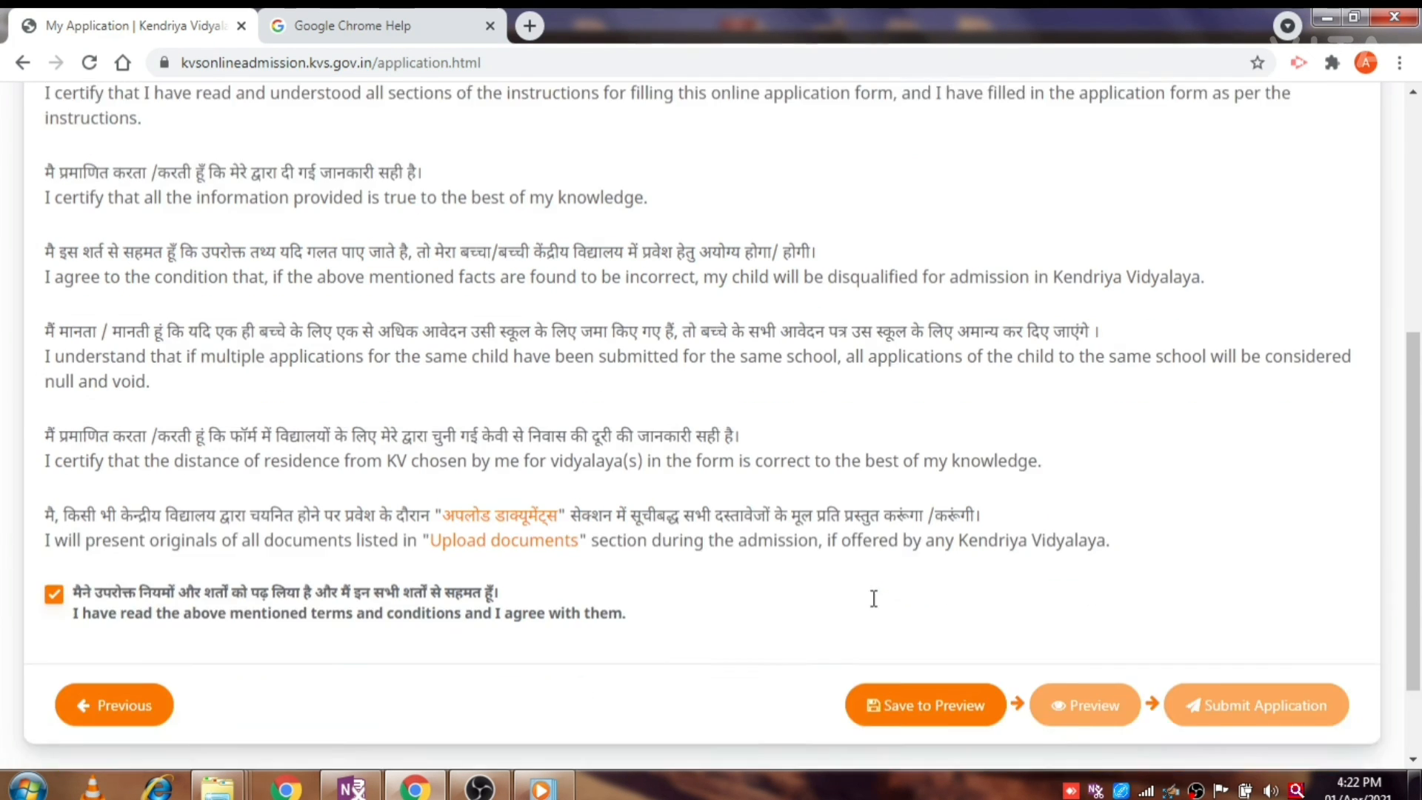
{"action": "scroll", "coordinate": [874, 599], "scroll_direction": "down", "scroll_amount": 2}
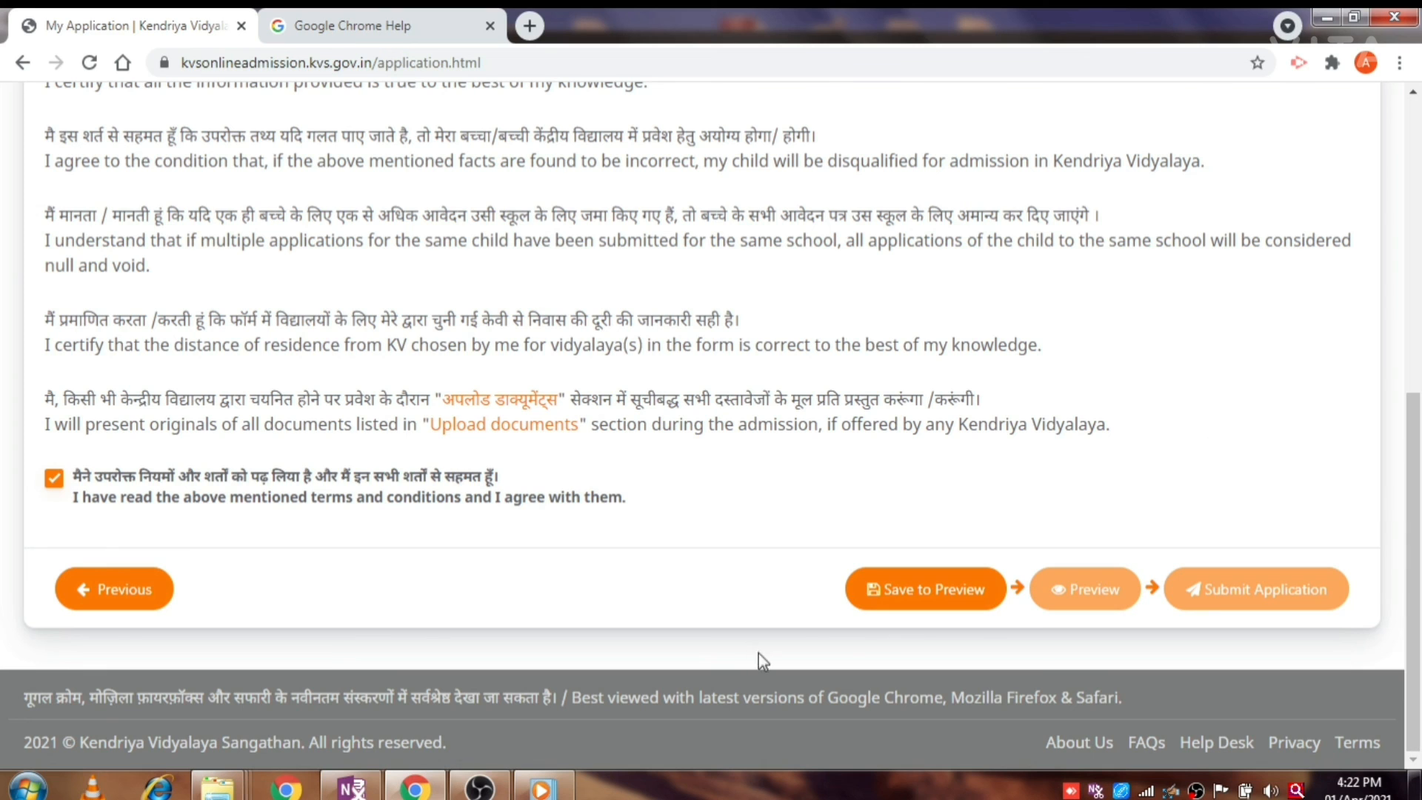
{"action": "left_click", "coordinate": [935, 598]}
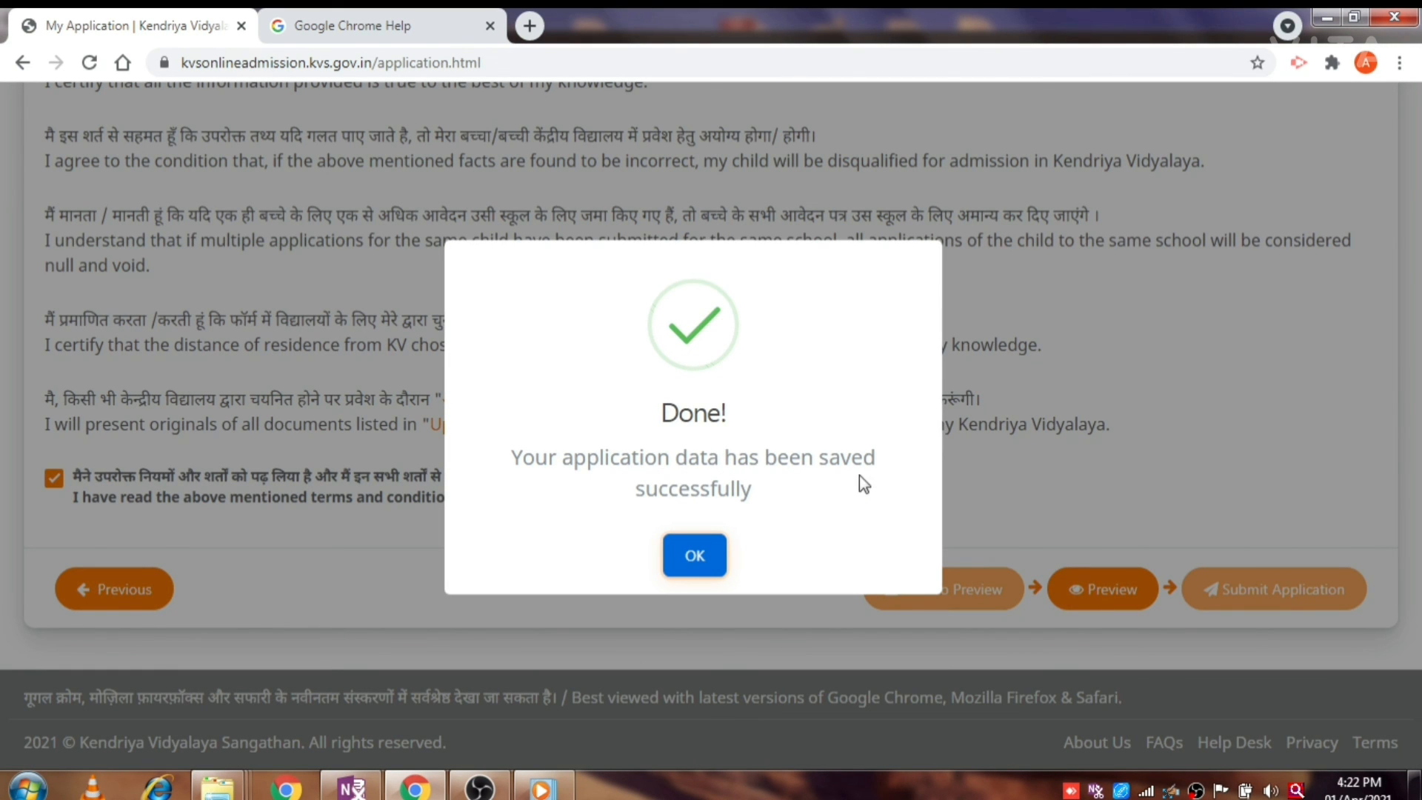
{"action": "left_click", "coordinate": [695, 557]}
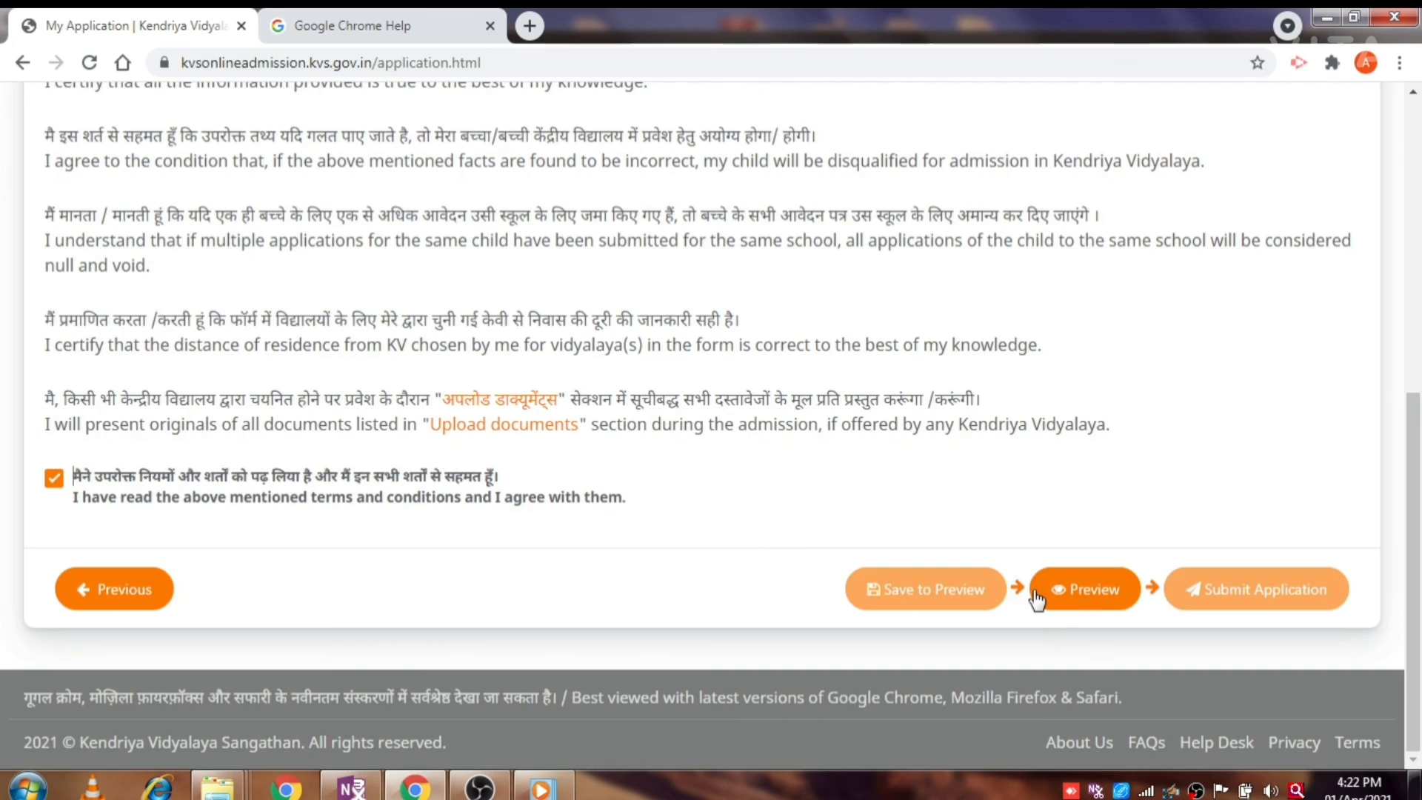
Review the full application preview in its new tab, then go back to the My Application tab.
{"action": "left_click", "coordinate": [1095, 597]}
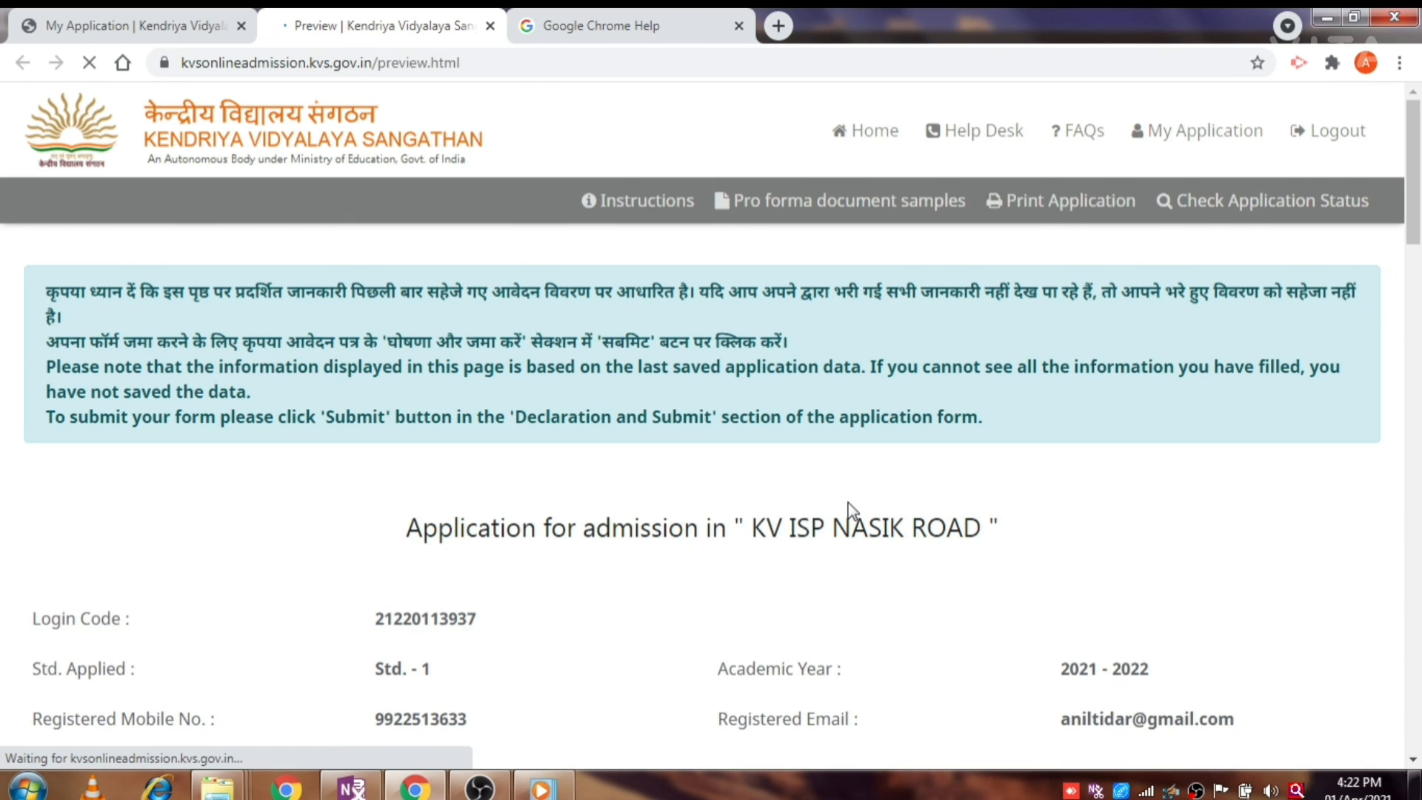
{"action": "scroll", "coordinate": [849, 503], "scroll_direction": "down", "scroll_amount": 3}
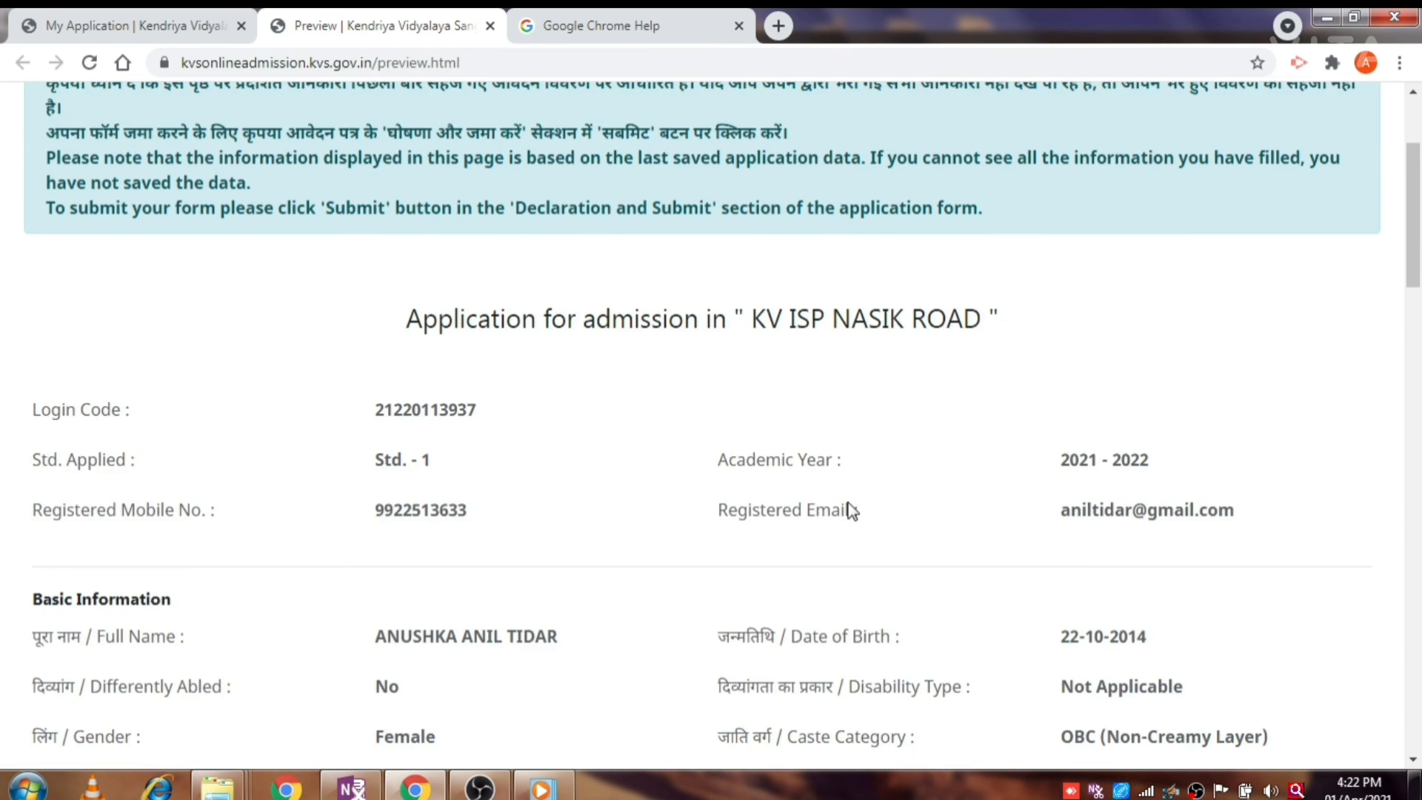
{"action": "scroll", "coordinate": [849, 505], "scroll_direction": "down", "scroll_amount": 5}
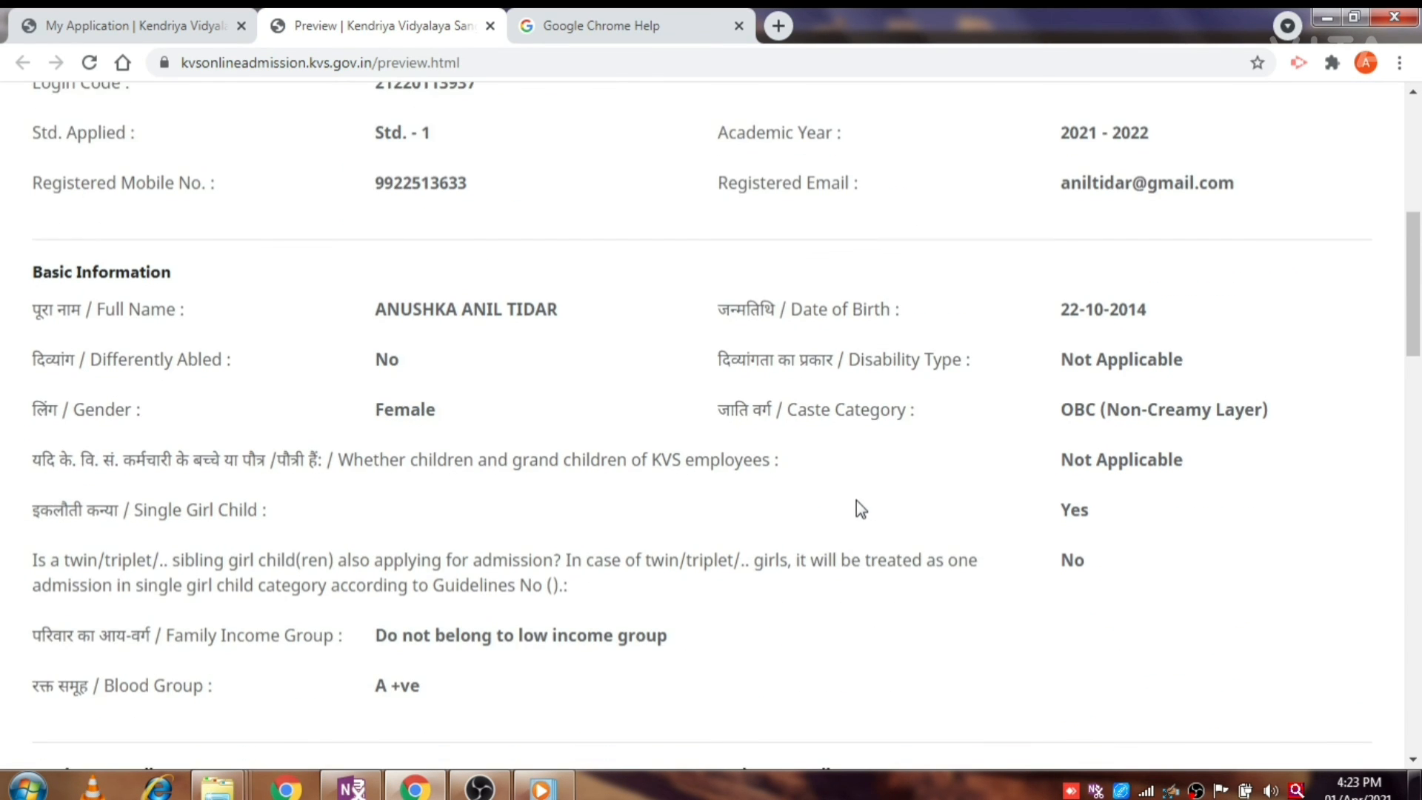
{"action": "scroll", "coordinate": [859, 509], "scroll_direction": "down", "scroll_amount": 4}
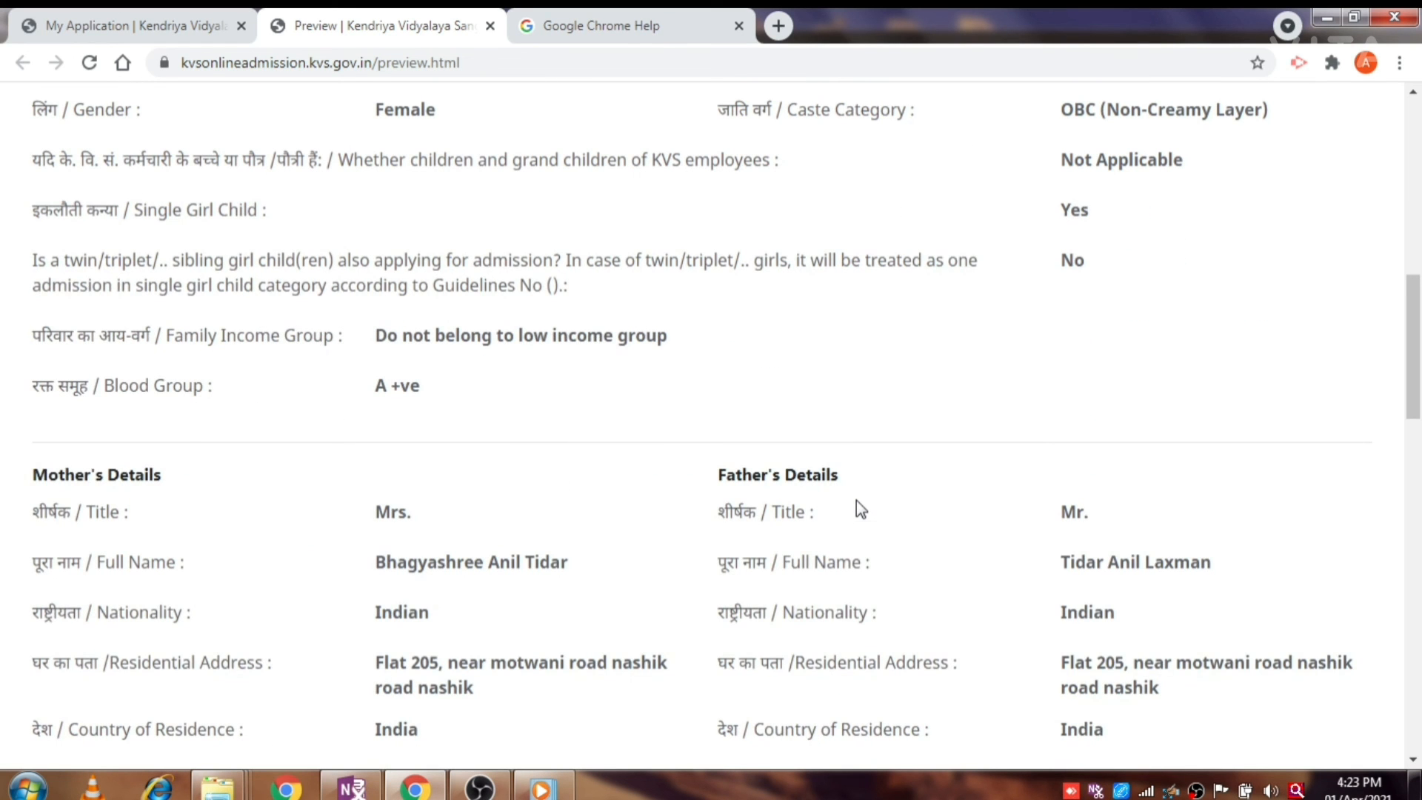
{"action": "scroll", "coordinate": [859, 509], "scroll_direction": "down", "scroll_amount": 7}
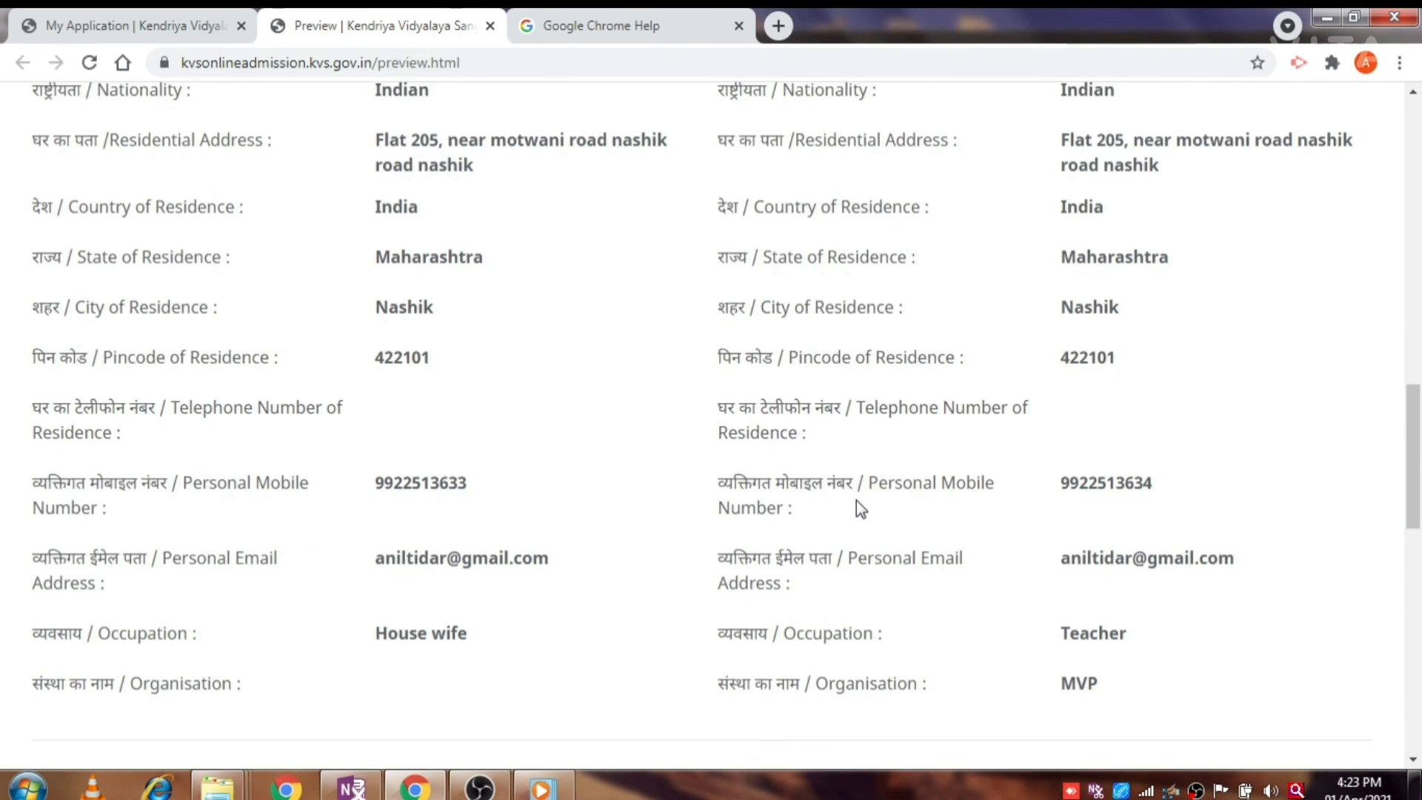
{"action": "scroll", "coordinate": [859, 508], "scroll_direction": "down", "scroll_amount": 7}
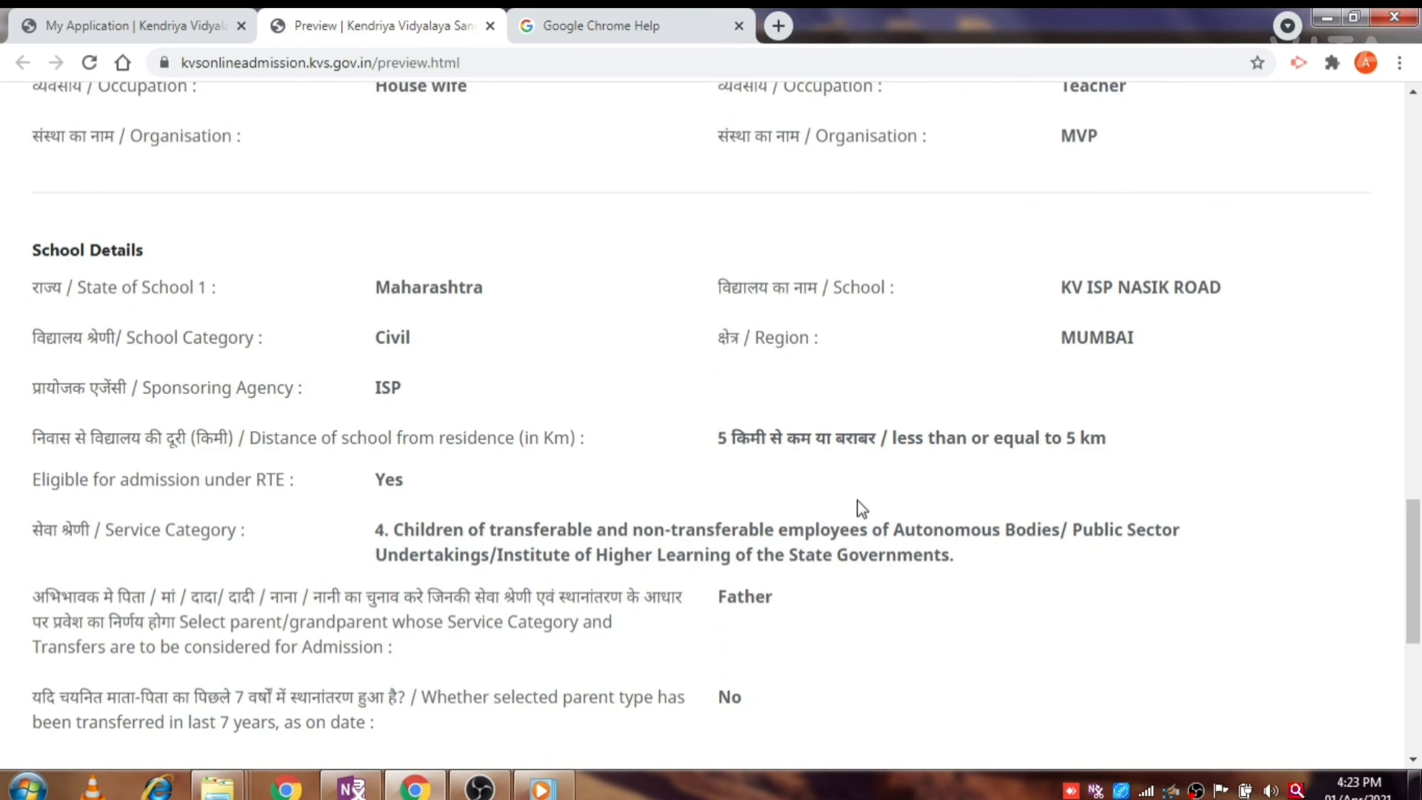
{"action": "scroll", "coordinate": [859, 508], "scroll_direction": "down", "scroll_amount": 7}
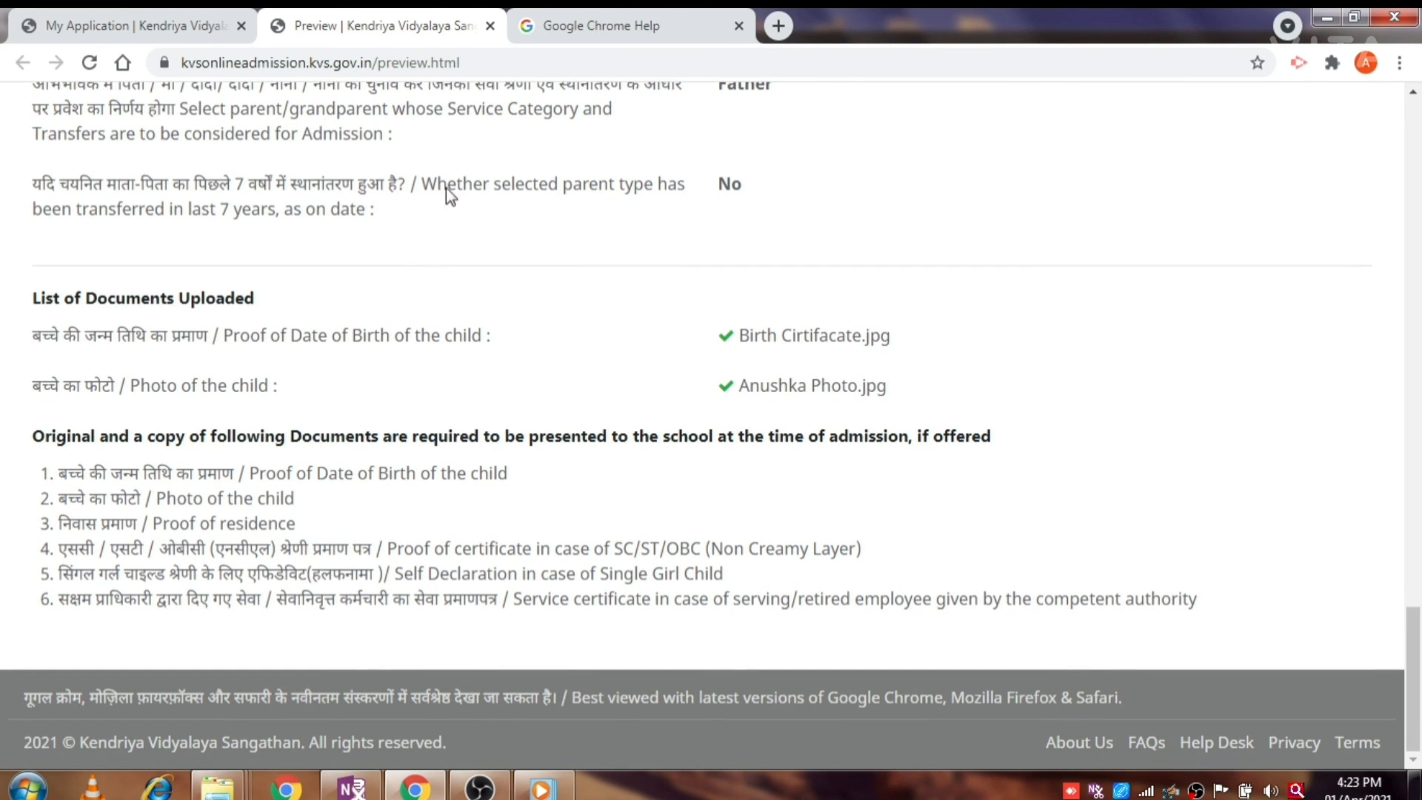
{"action": "left_click", "coordinate": [171, 30]}
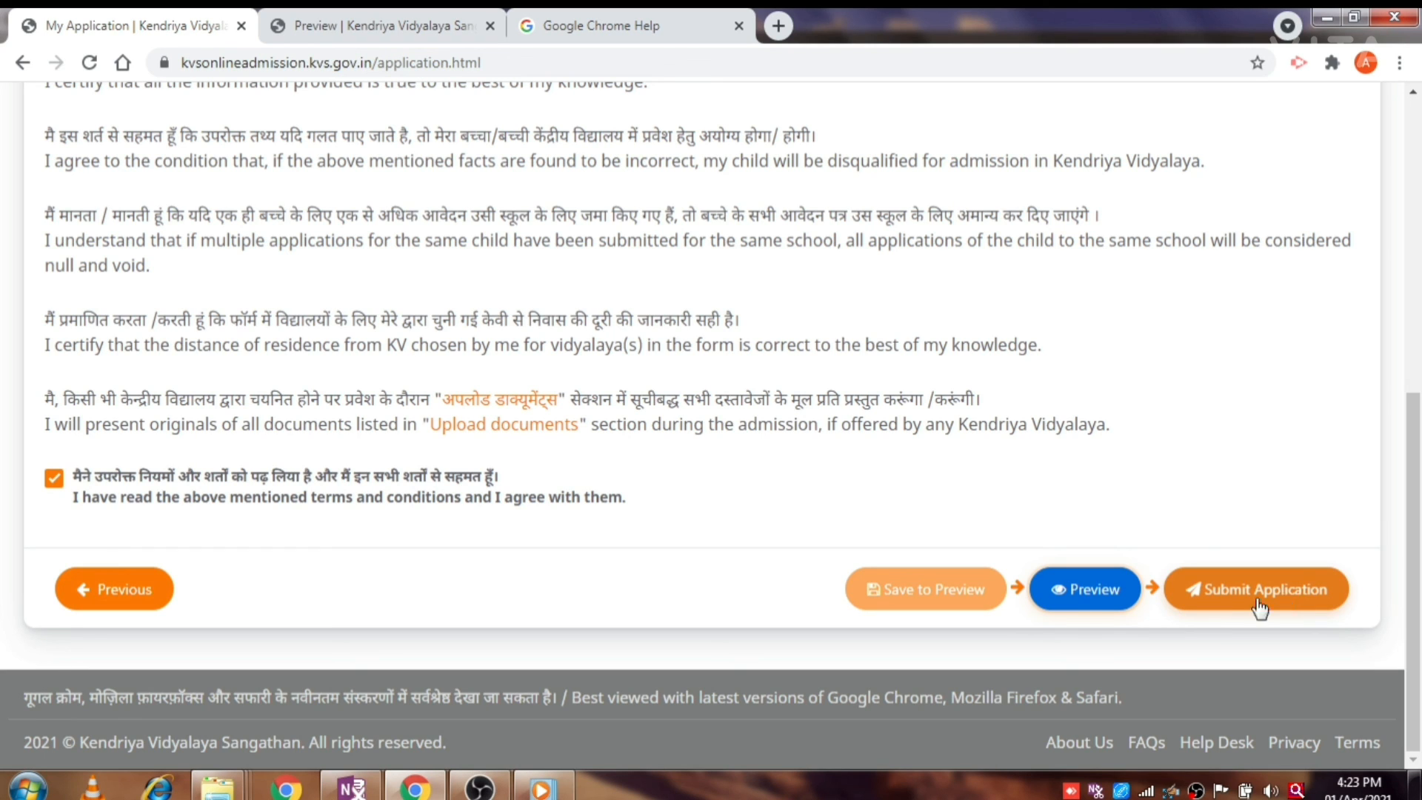
{"action": "left_click", "coordinate": [1094, 603]}
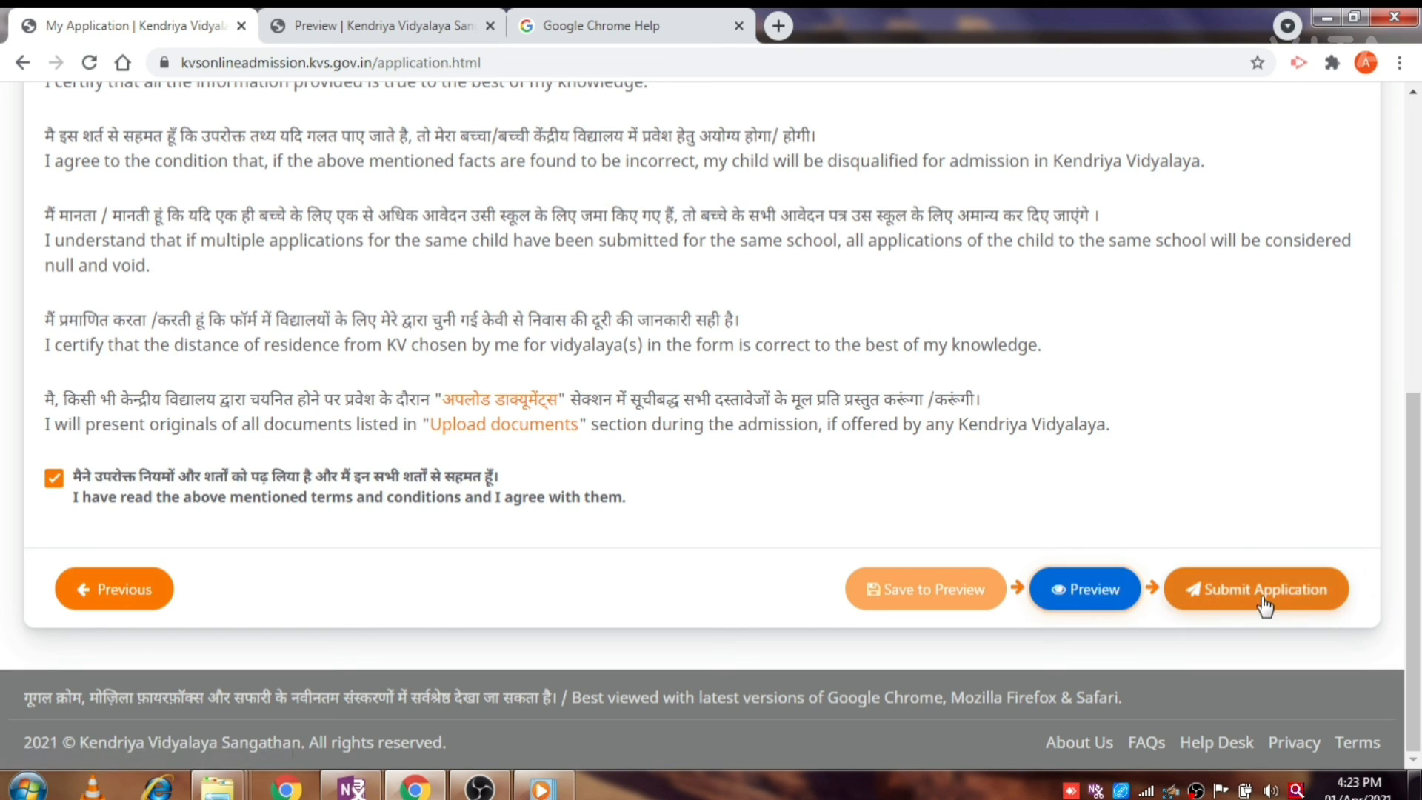